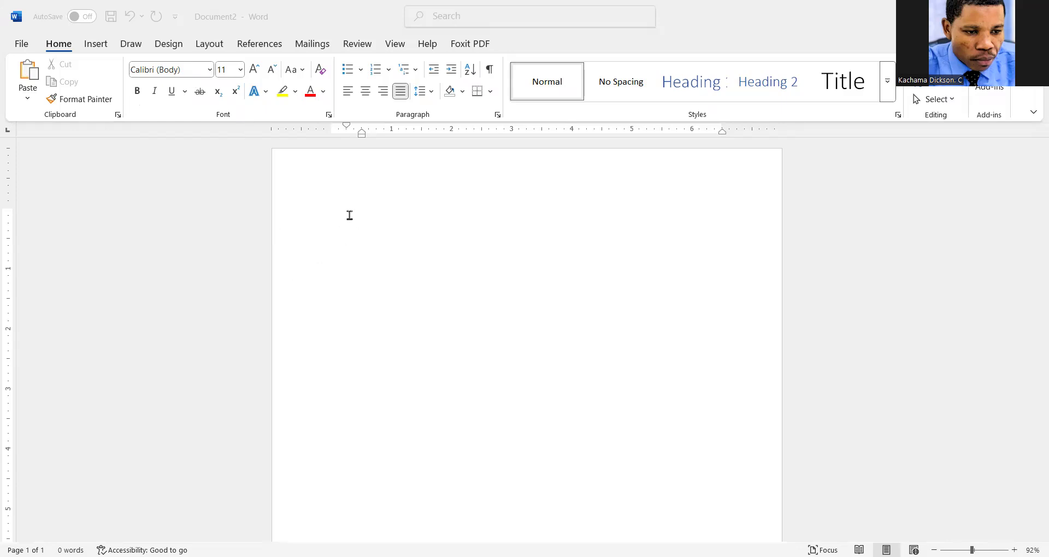
Set the left indent of the empty paragraph to 0"
{"action": "left_click", "coordinate": [349, 215]}
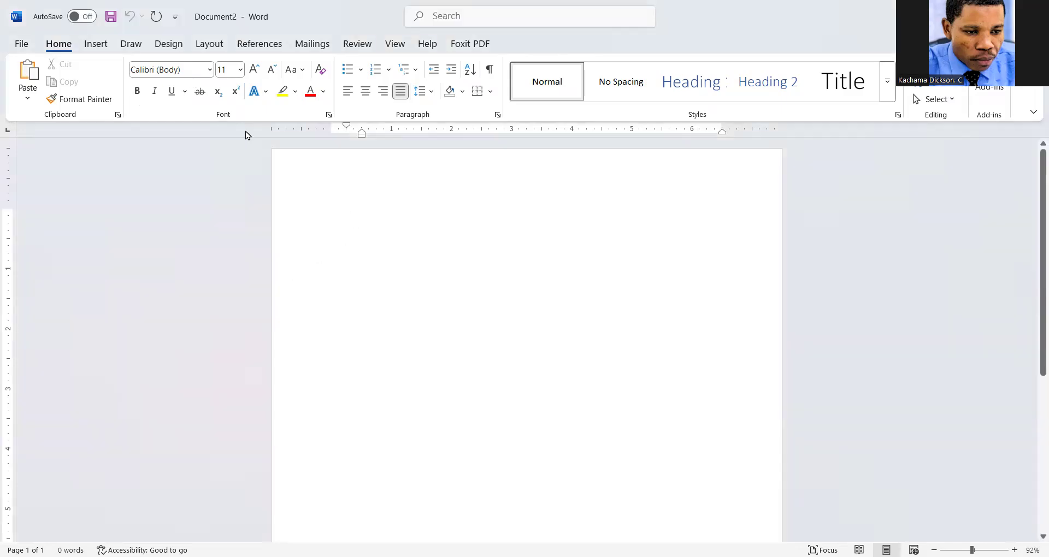
{"action": "left_click", "coordinate": [211, 48]}
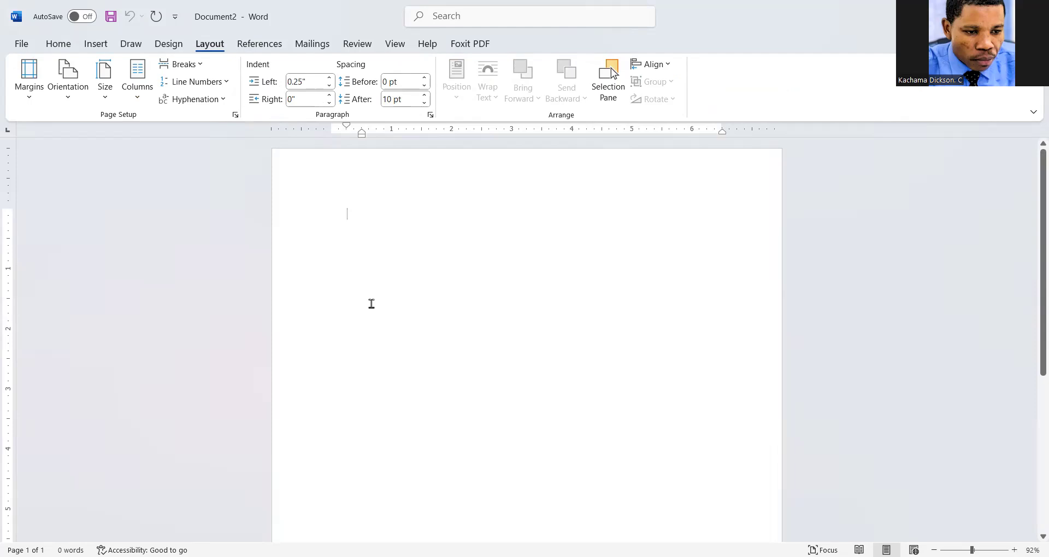
{"action": "left_click", "coordinate": [328, 86]}
{"action": "left_click", "coordinate": [328, 86]}
{"action": "left_click", "coordinate": [328, 86]}
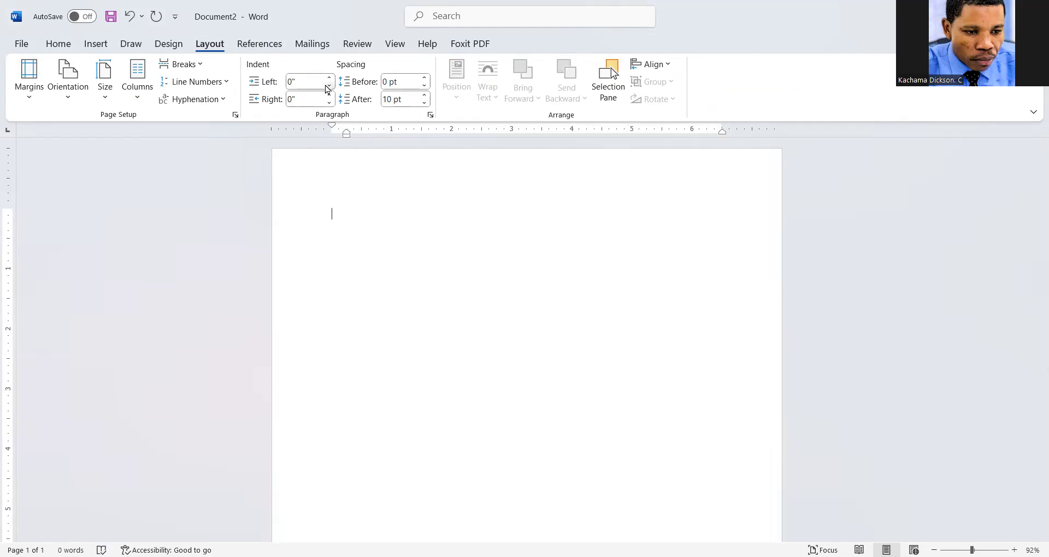
Set the text font to Times New Roman at size 12
{"action": "left_click", "coordinate": [58, 44]}
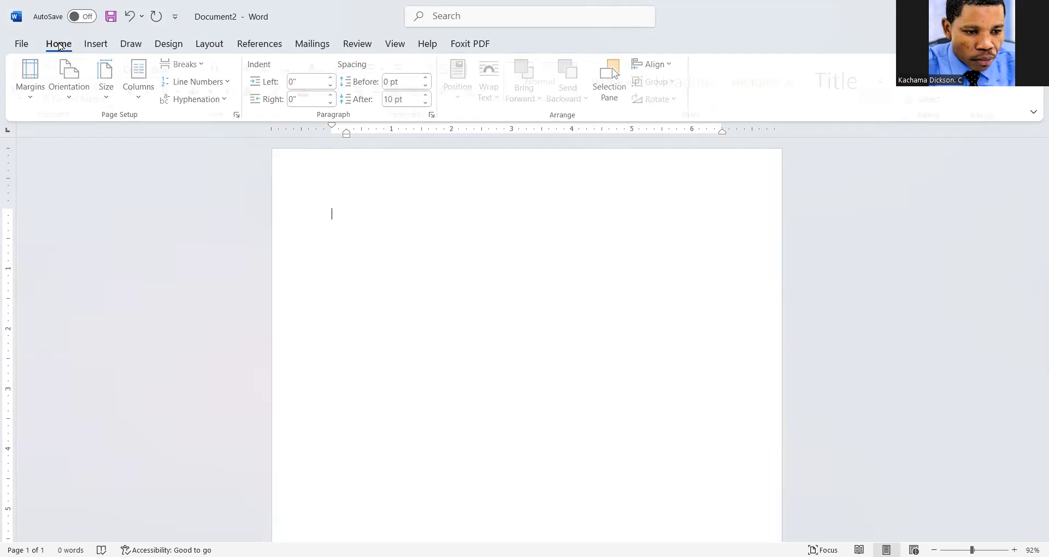
{"action": "left_click", "coordinate": [210, 70]}
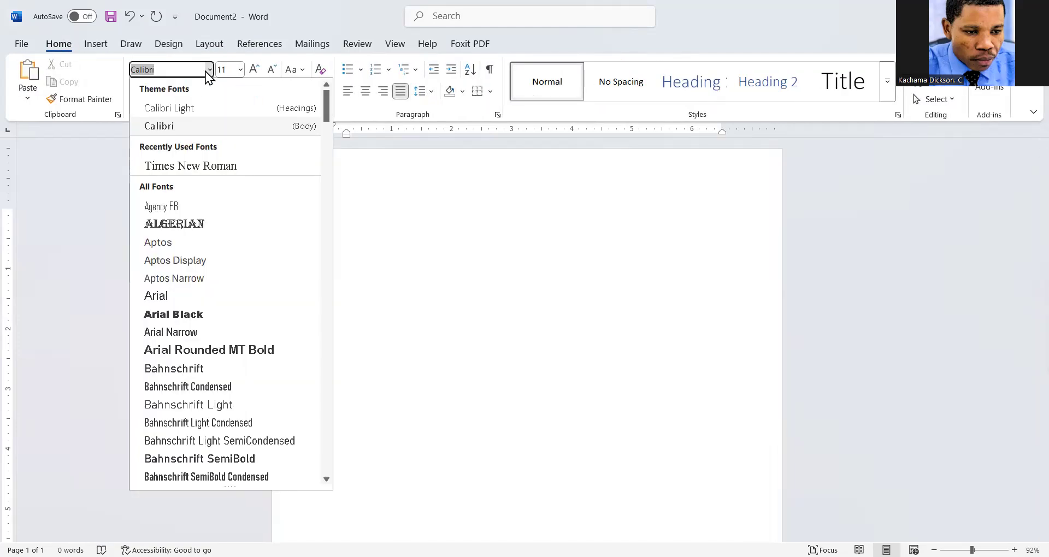
{"action": "left_click", "coordinate": [198, 167]}
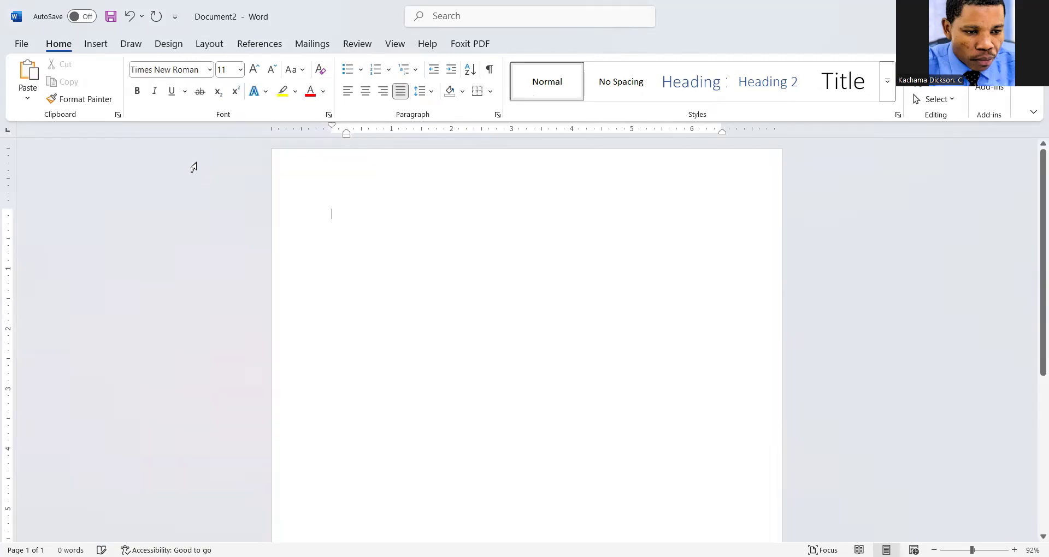
{"action": "left_click", "coordinate": [253, 71]}
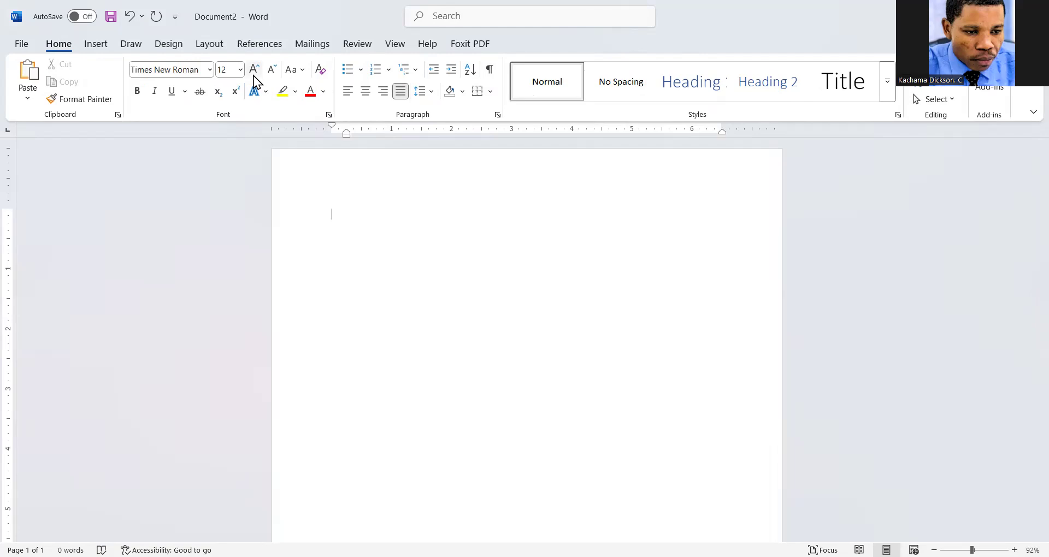
Start numbered item 1 flush with the left margin and enter the question "Describe the shaded region in each of the following diagrams"
{"action": "type", "text": "1."}
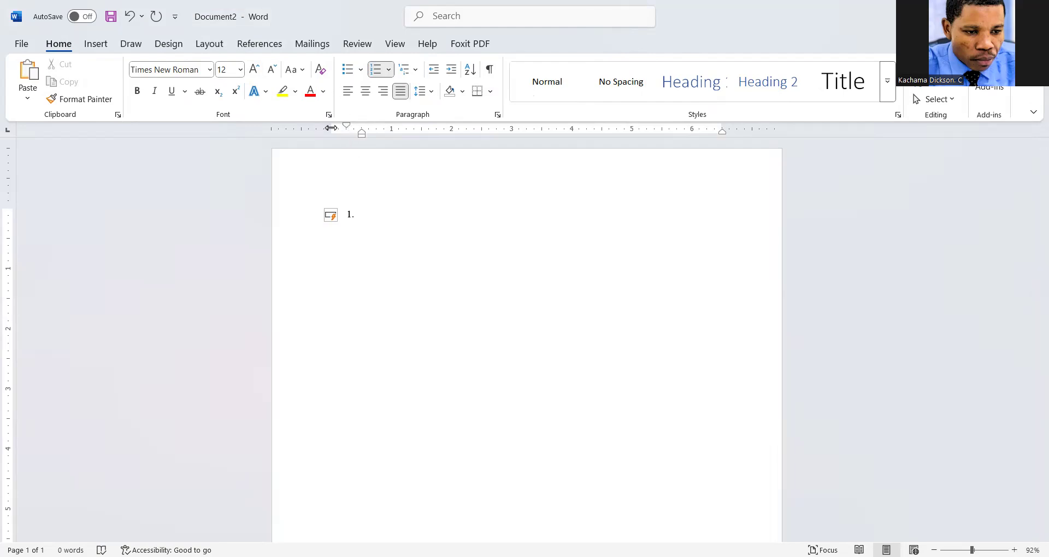
{"action": "left_click", "coordinate": [346, 127]}
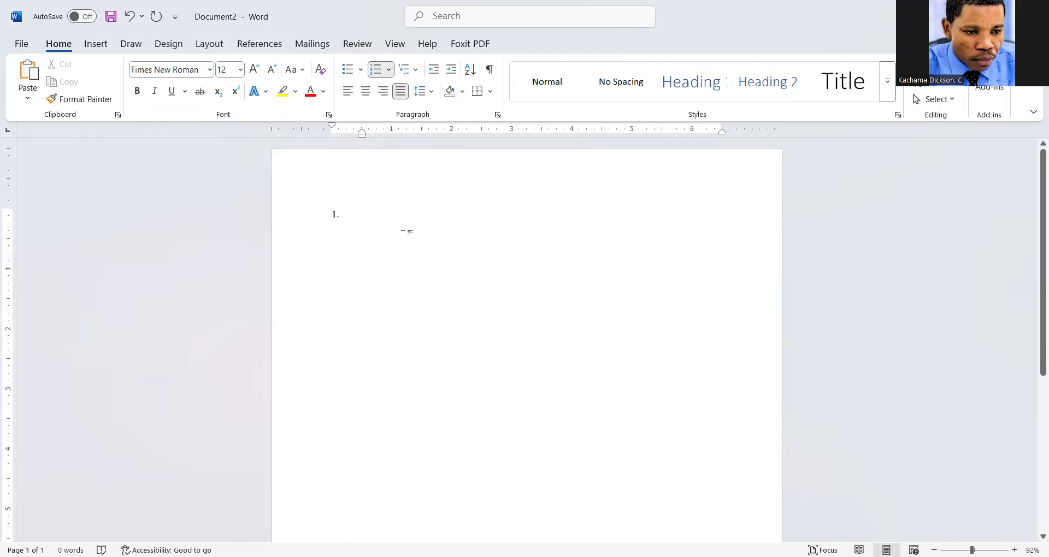
{"action": "type", "text": "De"}
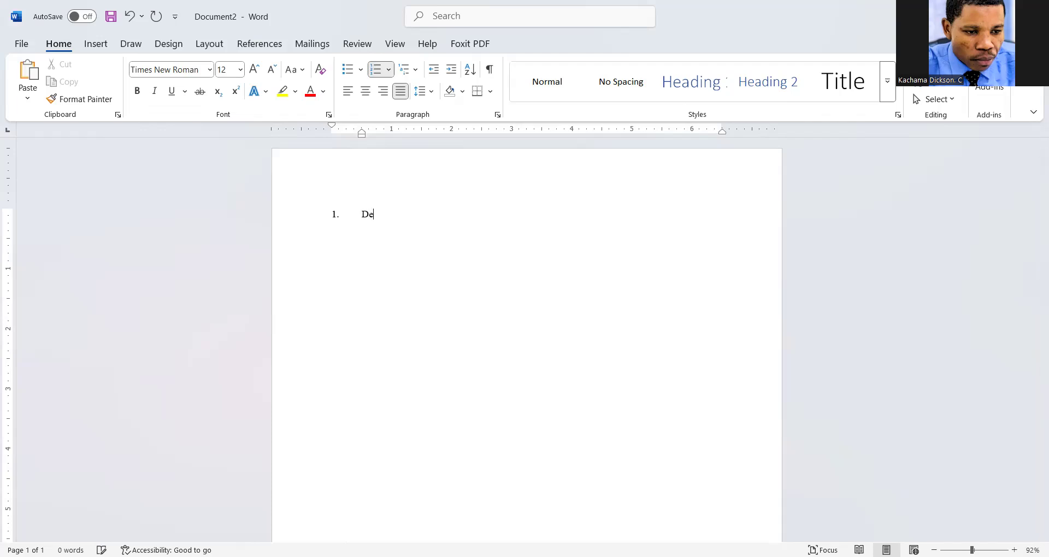
{"action": "type", "text": "scribe the f"}
{"action": "key", "text": "BackSpace"}
{"action": "type", "text": "sh"}
{"action": "type", "text": "sded reg"}
{"action": "type", "text": "ion in eac"}
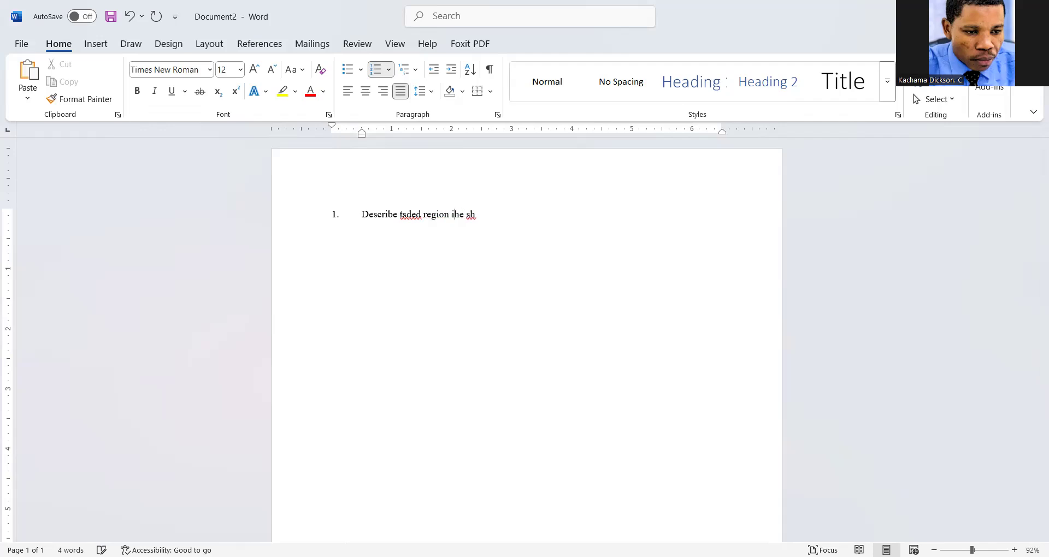
{"action": "type", "text": "h of the t"}
{"action": "key", "text": "BackSpace"}
{"action": "type", "text": "foll"}
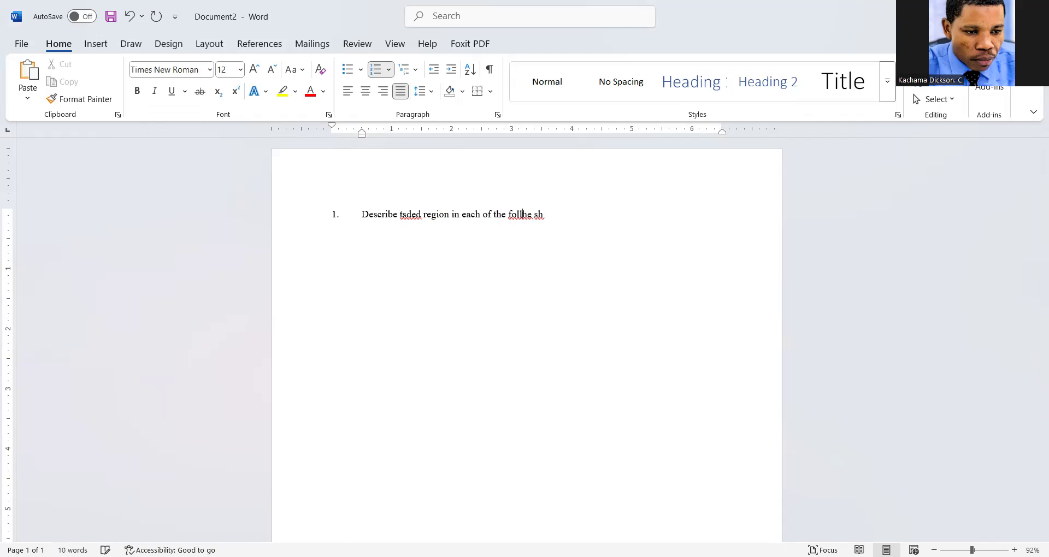
{"action": "type", "text": "owing daigrams"}
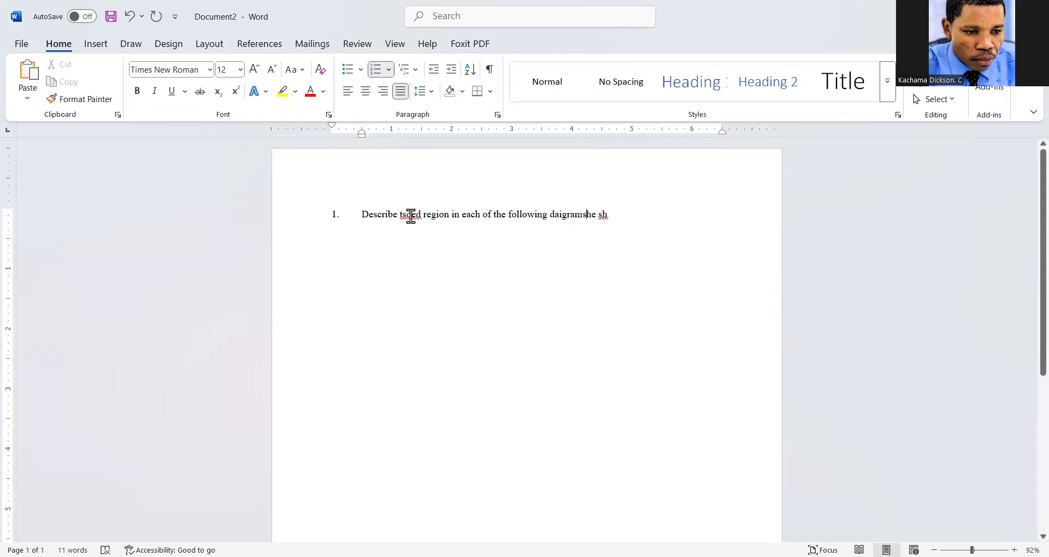
Correct the garbled word before "region" in the question to read "the shaded"
{"action": "right_click", "coordinate": [410, 213]}
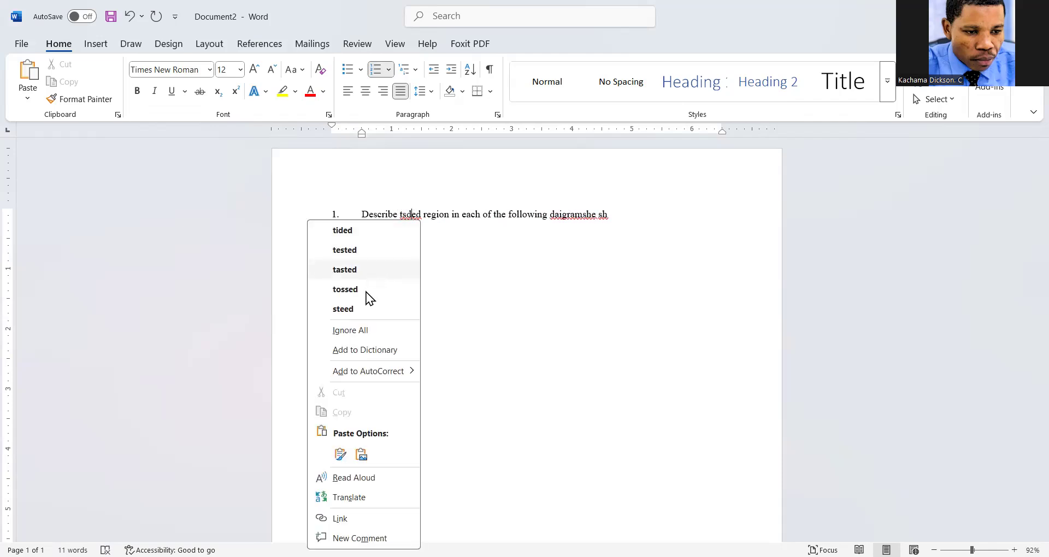
{"action": "left_click", "coordinate": [408, 216]}
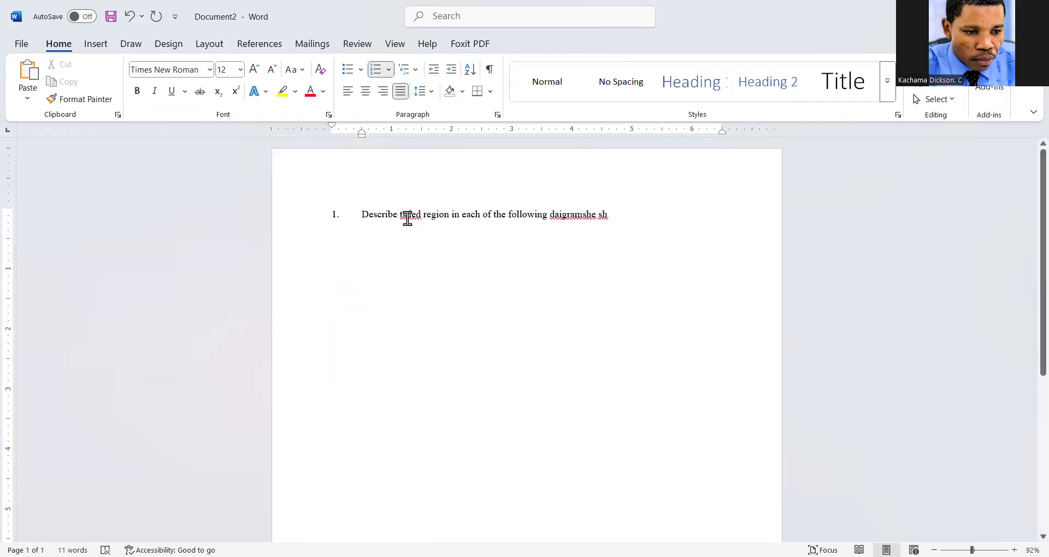
{"action": "key", "text": "BackSpace"}
{"action": "key", "text": "BackSpace"}
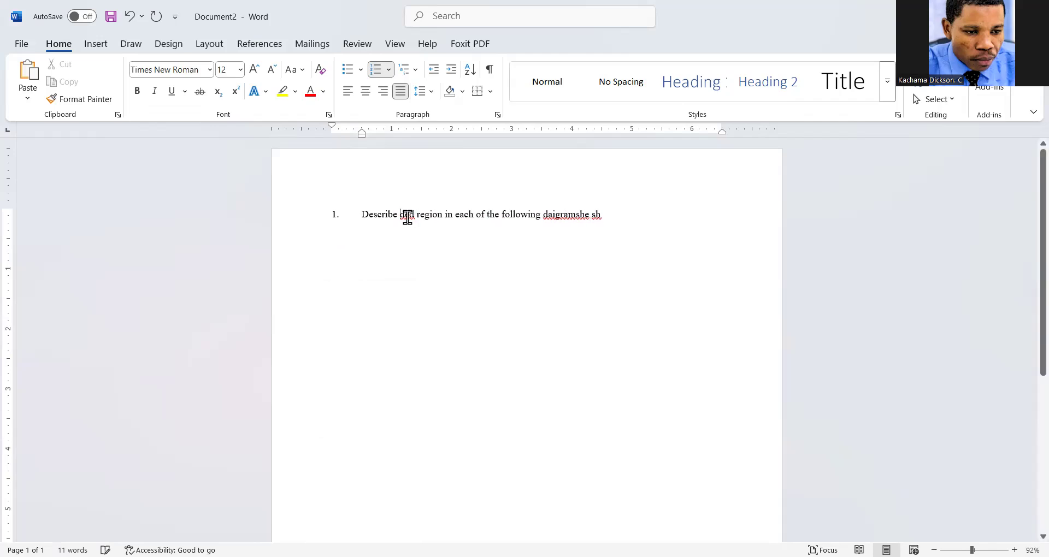
{"action": "type", "text": "the sha"}
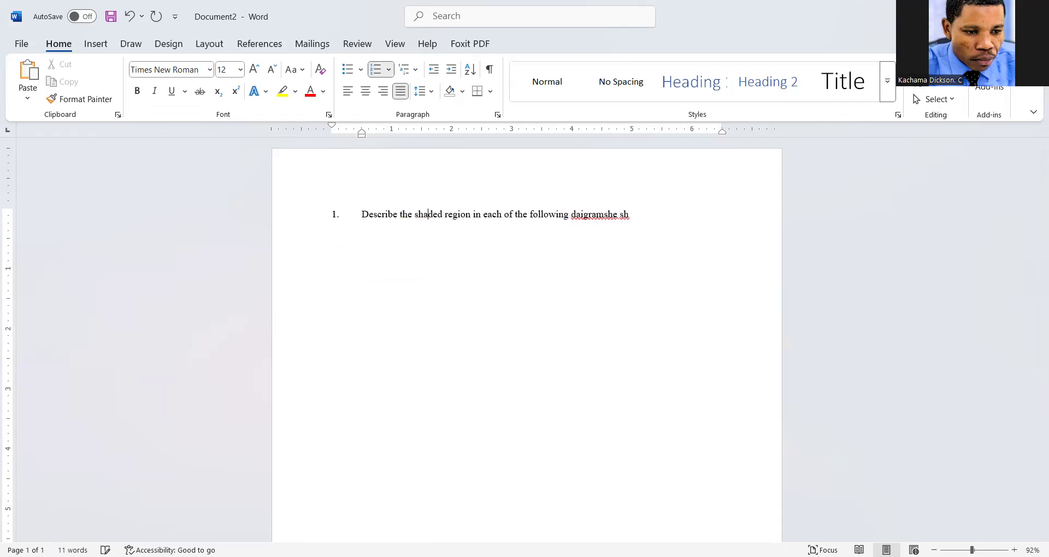
{"action": "type", "text": "d"}
{"action": "key", "text": "BackSpace"}
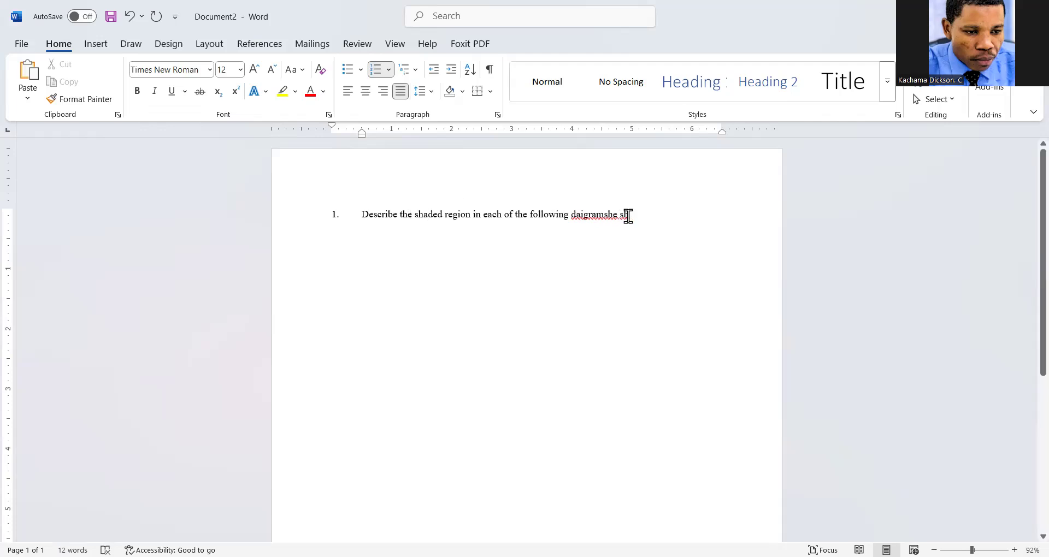
Replace the misspelled words at the end of the question with "diagrams."
{"action": "left_click_drag", "start_coordinate": [628, 216], "coordinate": [590, 221]}
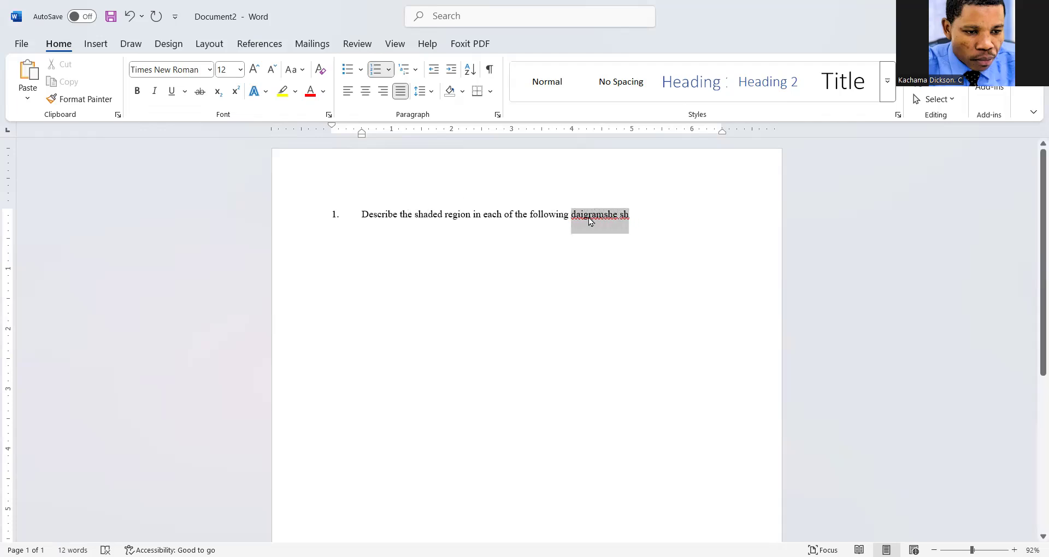
{"action": "type", "text": "diag"}
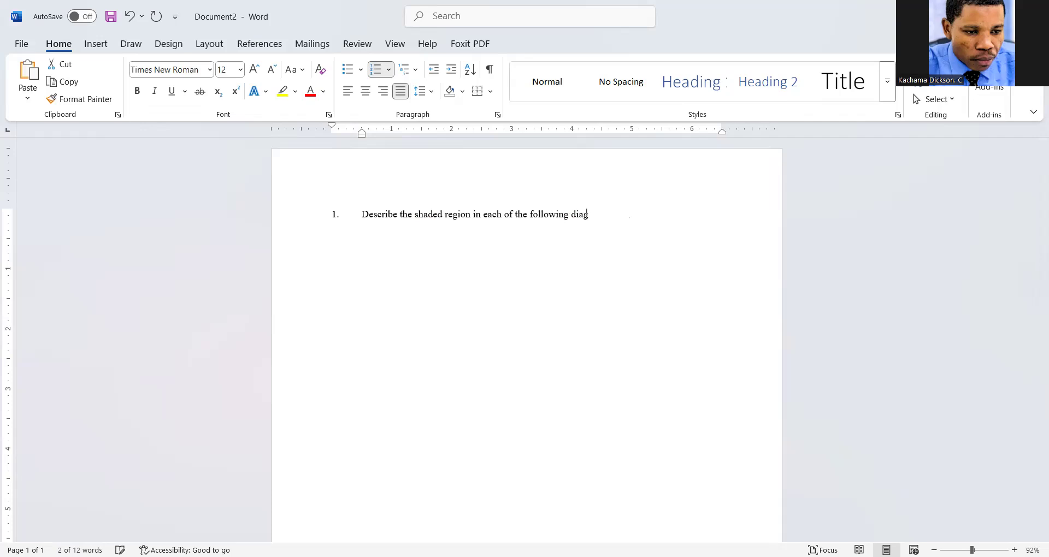
{"action": "type", "text": "rams"}
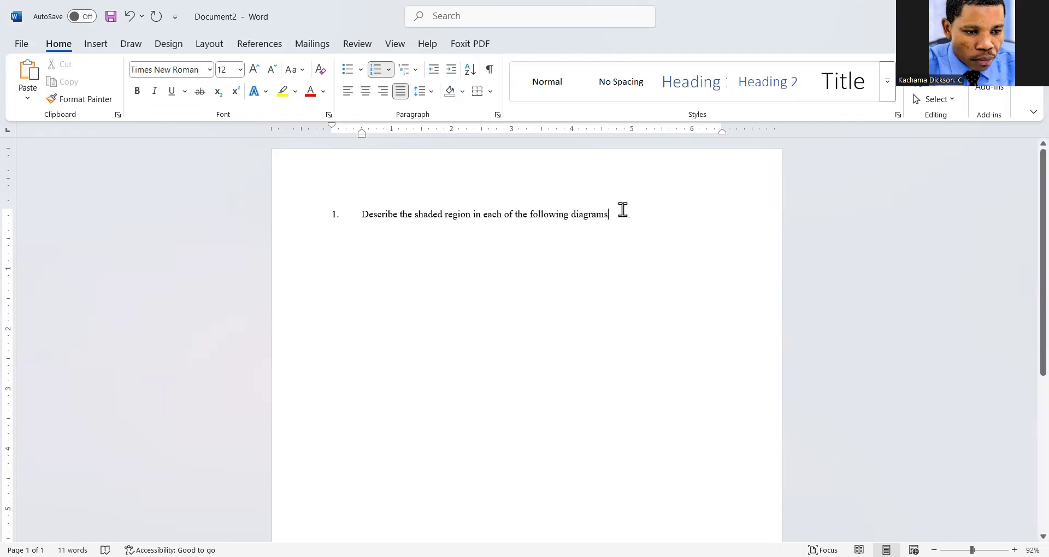
{"action": "type", "text": "."}
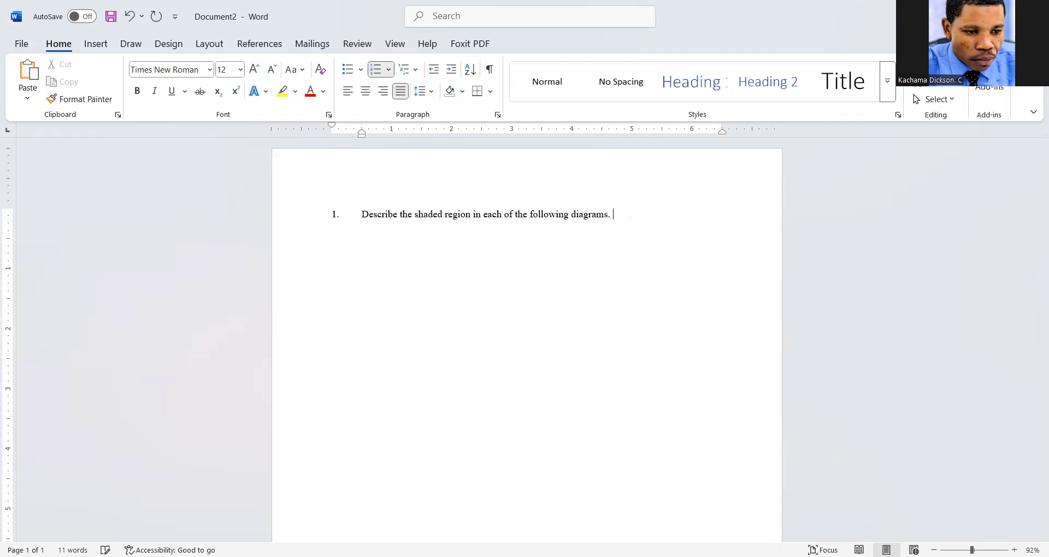
Add an unnumbered line labelled "(a)" beneath the question
{"action": "key", "text": "Return"}
{"action": "key", "text": "BackSpace"}
{"action": "type", "text": "(a)"}
Draw a rectangle about 3.19" wide beside (a) and give it the white theme style with a black outline
{"action": "left_click", "coordinate": [97, 45]}
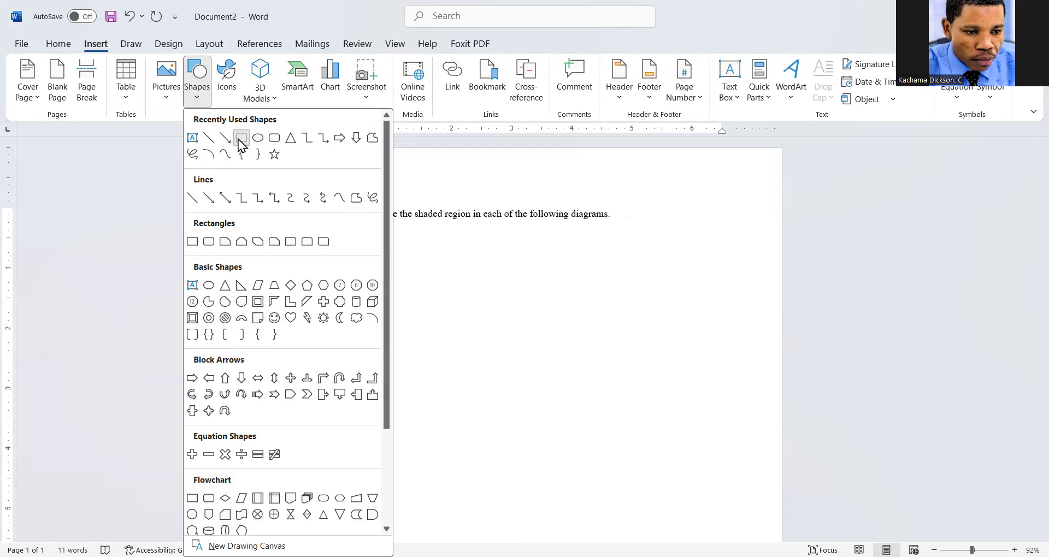
{"action": "left_click", "coordinate": [241, 139]}
{"action": "left_click_drag", "start_coordinate": [428, 242], "coordinate": [559, 359]}
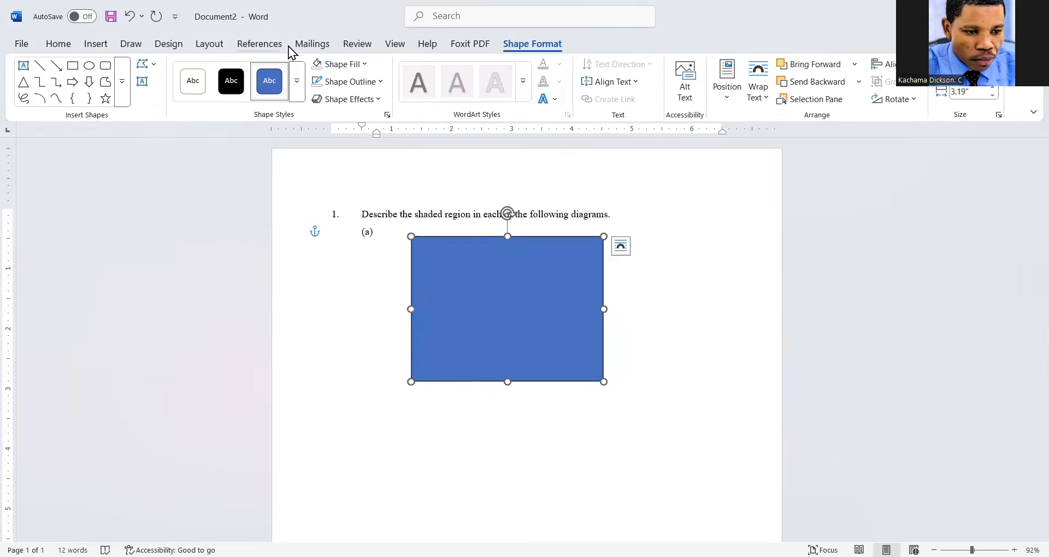
{"action": "left_click", "coordinate": [297, 81]}
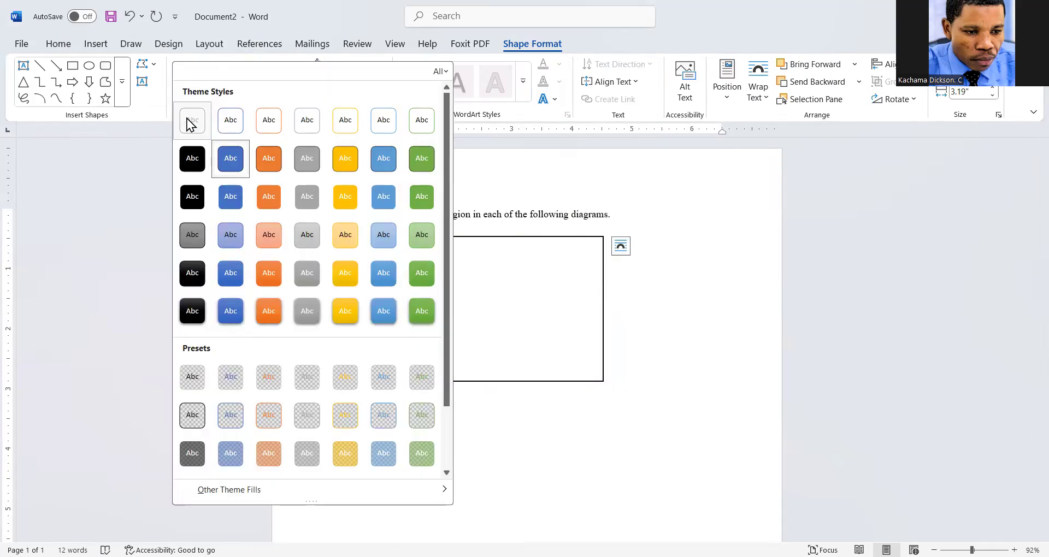
{"action": "left_click", "coordinate": [190, 121]}
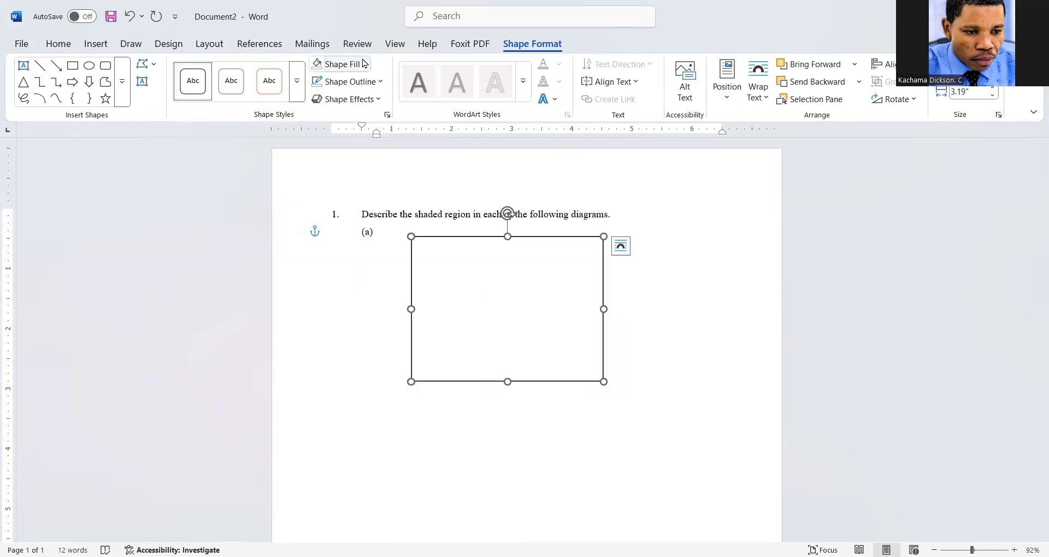
Draw a circle about 1.81" wide in the rectangle's left part and give it the white theme style with a black outline
{"action": "left_click", "coordinate": [90, 66]}
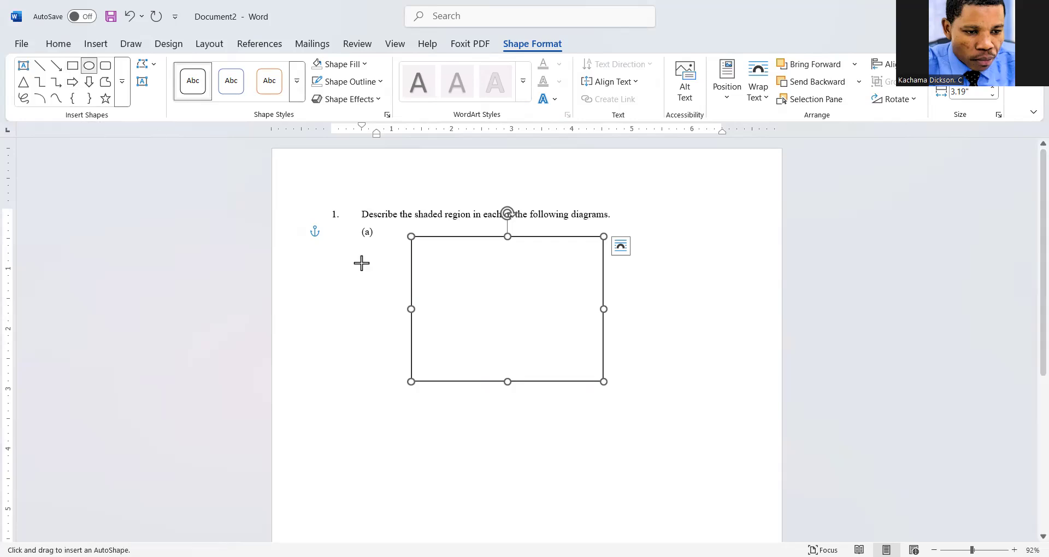
{"action": "left_click_drag", "start_coordinate": [428, 260], "coordinate": [536, 363]}
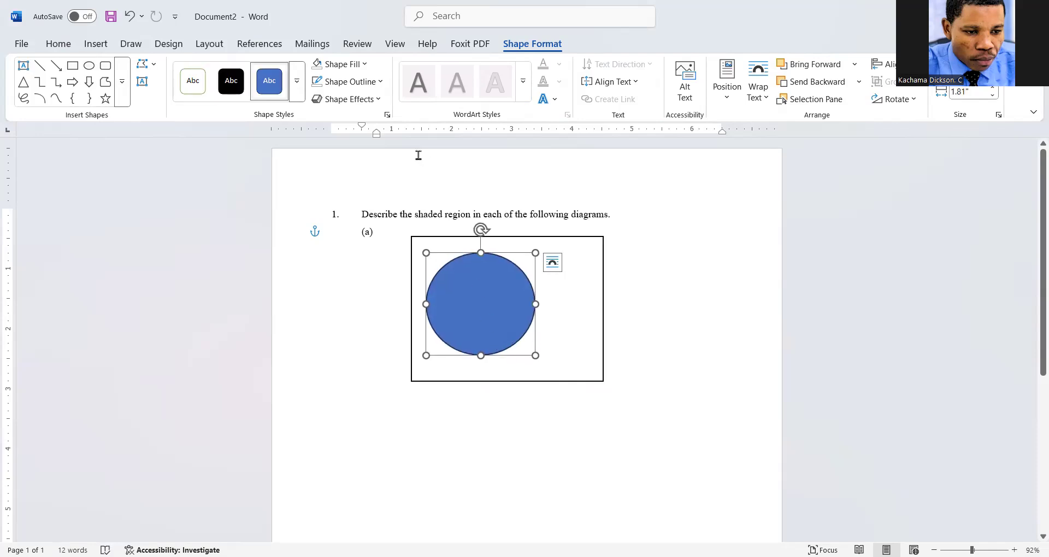
{"action": "left_click", "coordinate": [294, 88]}
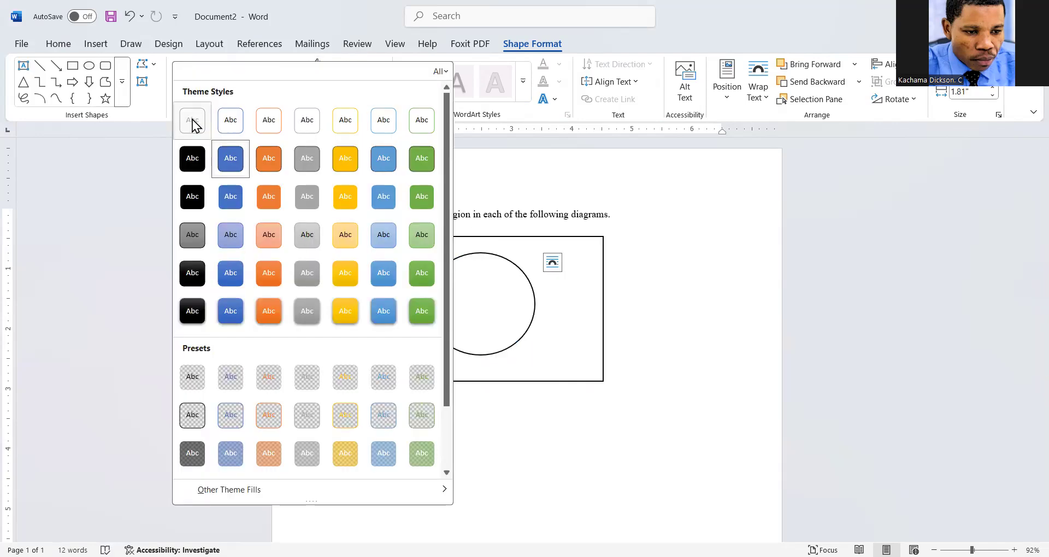
{"action": "left_click", "coordinate": [195, 124]}
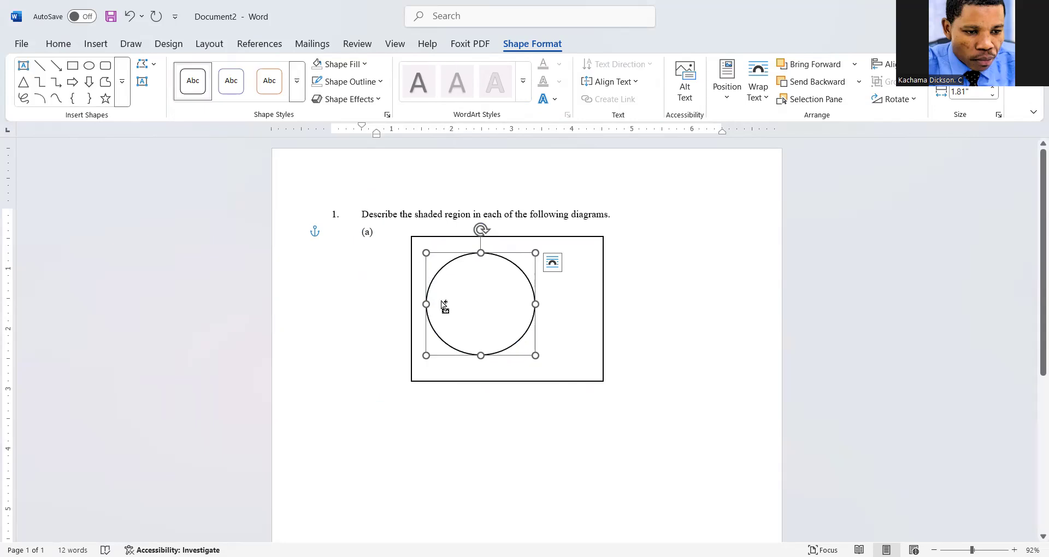
Paste a copy of the circle and place it inside the rectangle, overlapping the right part of the first circle
{"action": "left_click", "coordinate": [485, 412]}
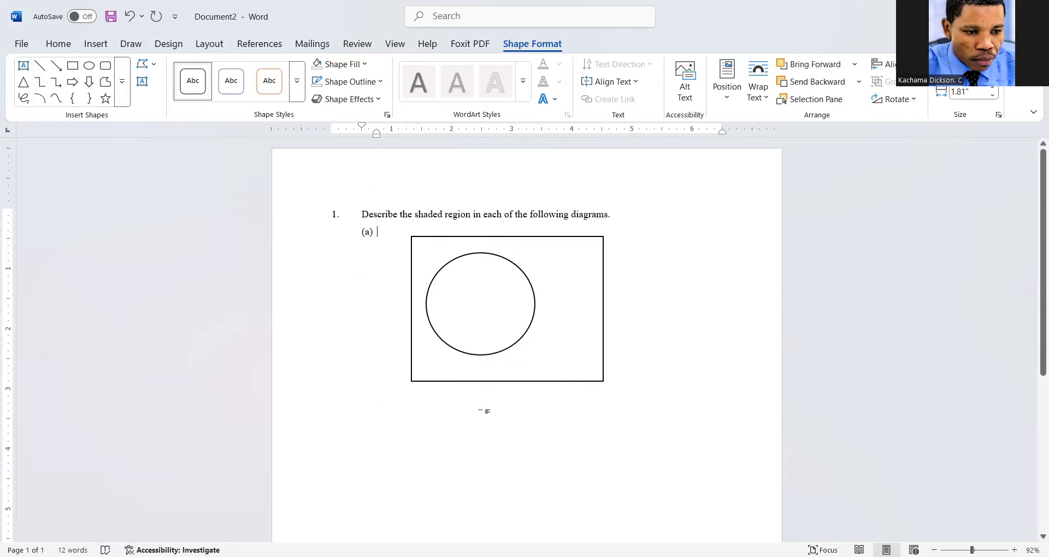
{"action": "key", "text": "ctrl+v"}
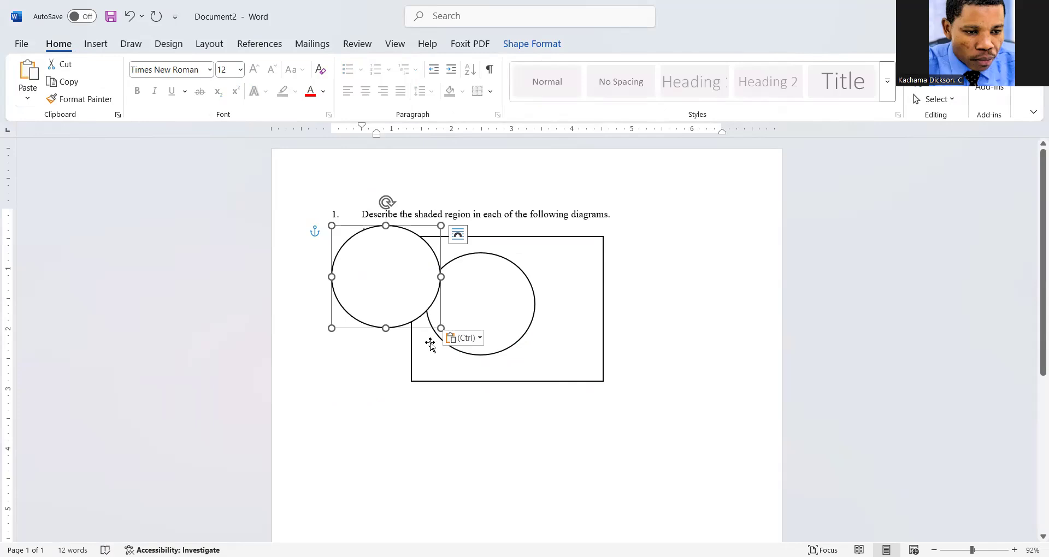
{"action": "left_click_drag", "start_coordinate": [400, 283], "coordinate": [547, 313]}
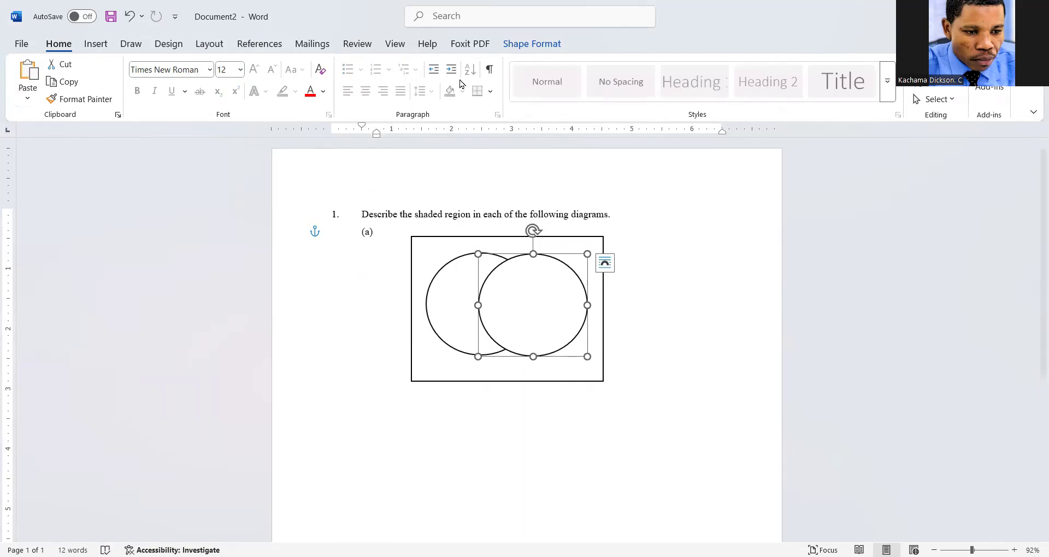
Remove the fill from the second circle
{"action": "left_click", "coordinate": [503, 46]}
{"action": "left_click", "coordinate": [365, 65]}
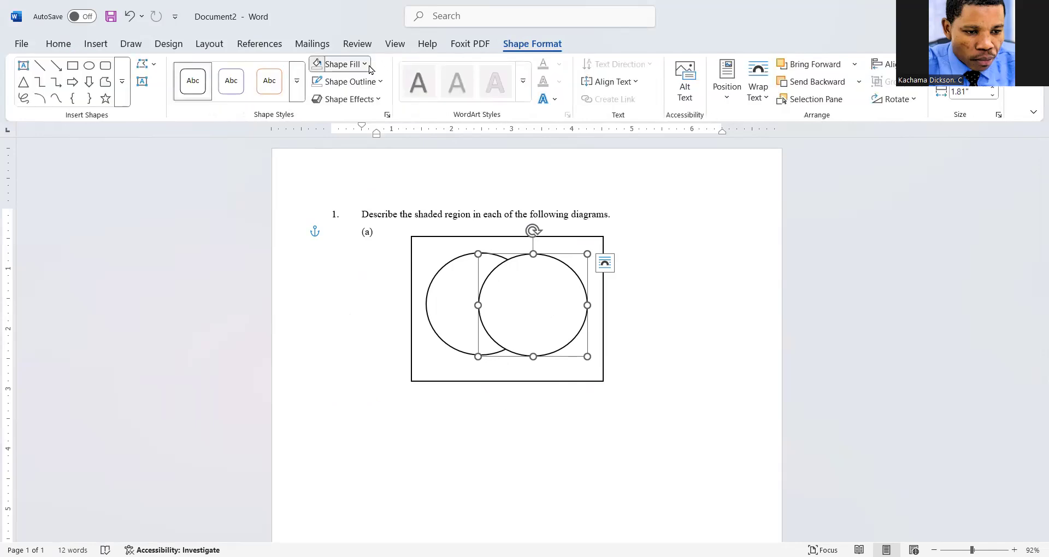
{"action": "left_click", "coordinate": [352, 297]}
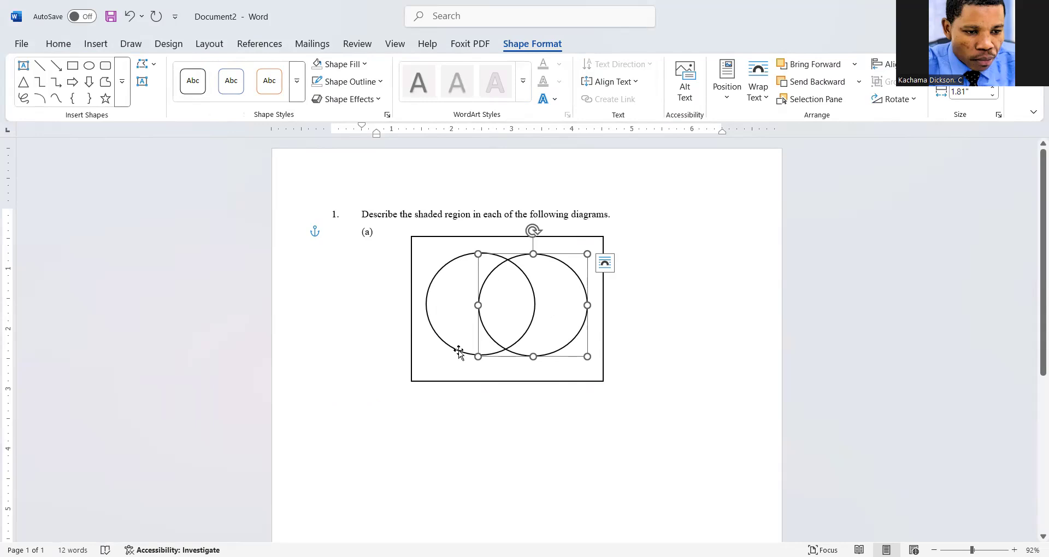
Nudge the first circle slightly left and fill the rectangle with the light upward diagonal pattern using a black foreground
{"action": "left_click_drag", "start_coordinate": [459, 352], "coordinate": [457, 350]}
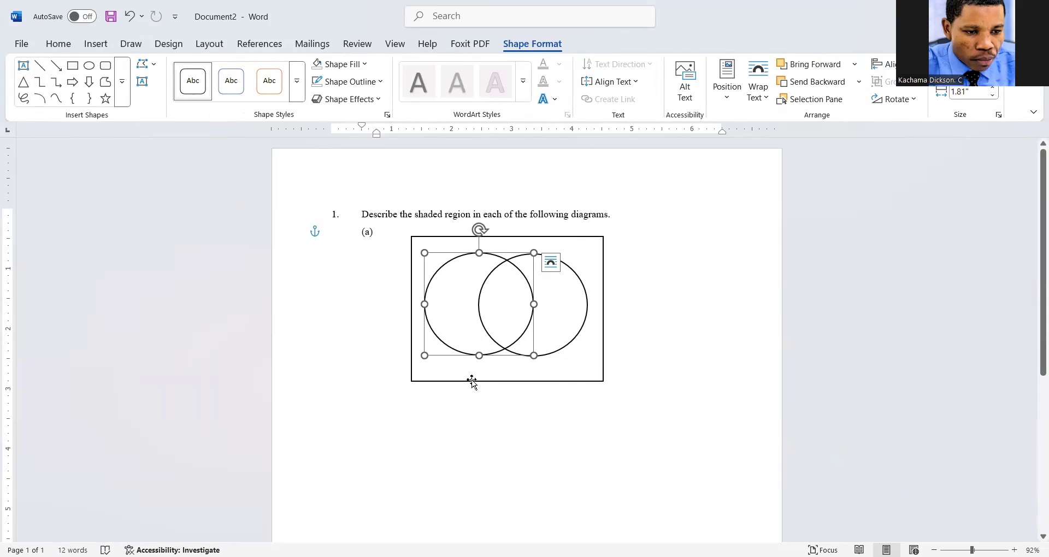
{"action": "left_click", "coordinate": [472, 381]}
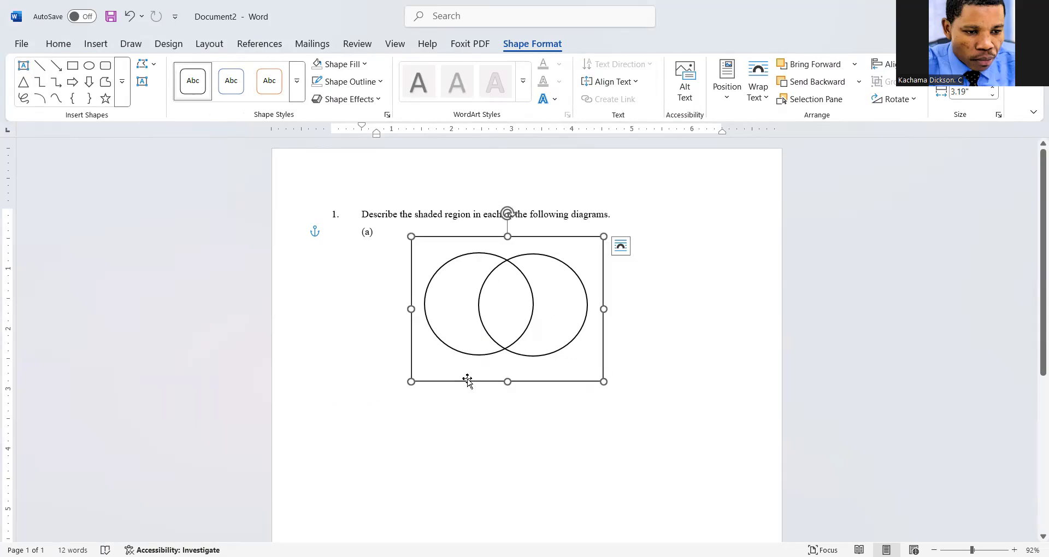
{"action": "left_click", "coordinate": [362, 63]}
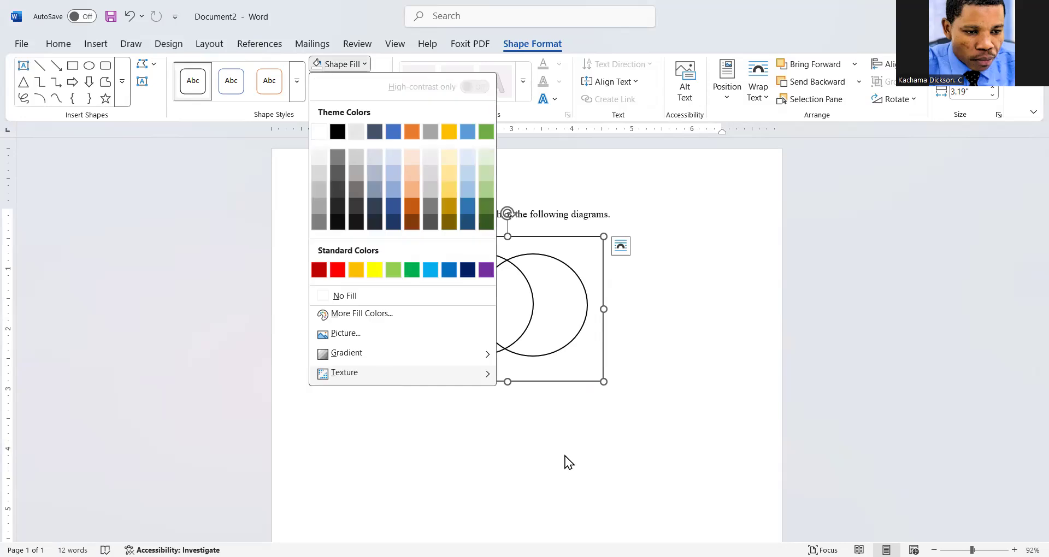
{"action": "mouse_move", "coordinate": [384, 376]}
{"action": "left_click", "coordinate": [557, 541]}
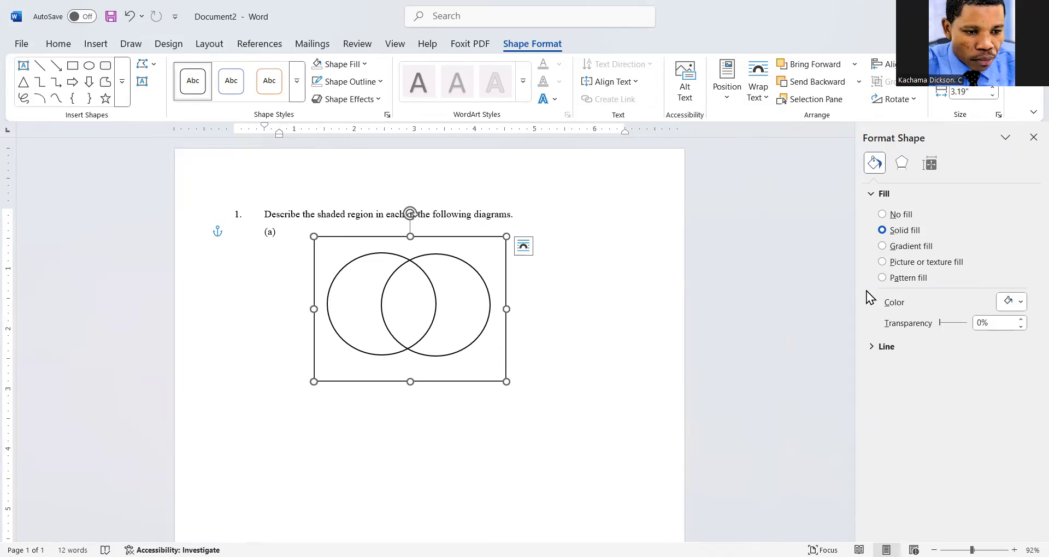
{"action": "left_click", "coordinate": [881, 277]}
{"action": "left_click", "coordinate": [1015, 463]}
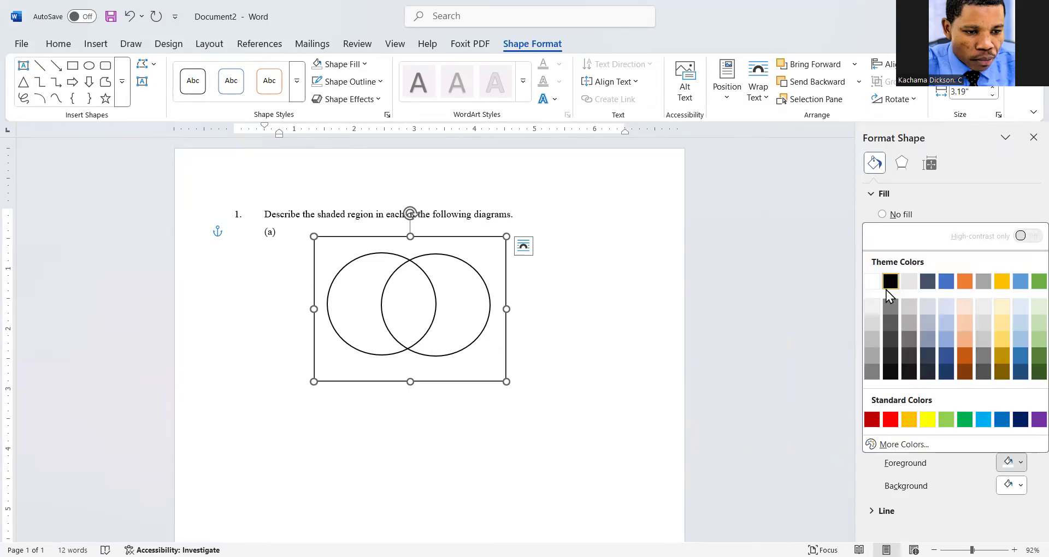
{"action": "left_click", "coordinate": [886, 290]}
{"action": "left_click", "coordinate": [920, 351]}
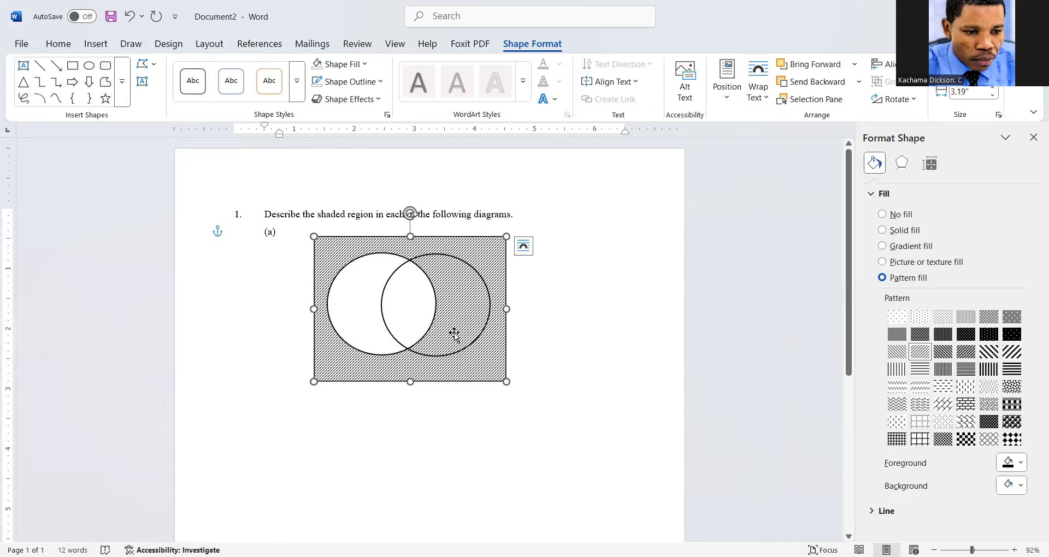
Paste a copy of the unfilled circle and place it below the rectangle's lower-left corner
{"action": "left_click", "coordinate": [397, 335]}
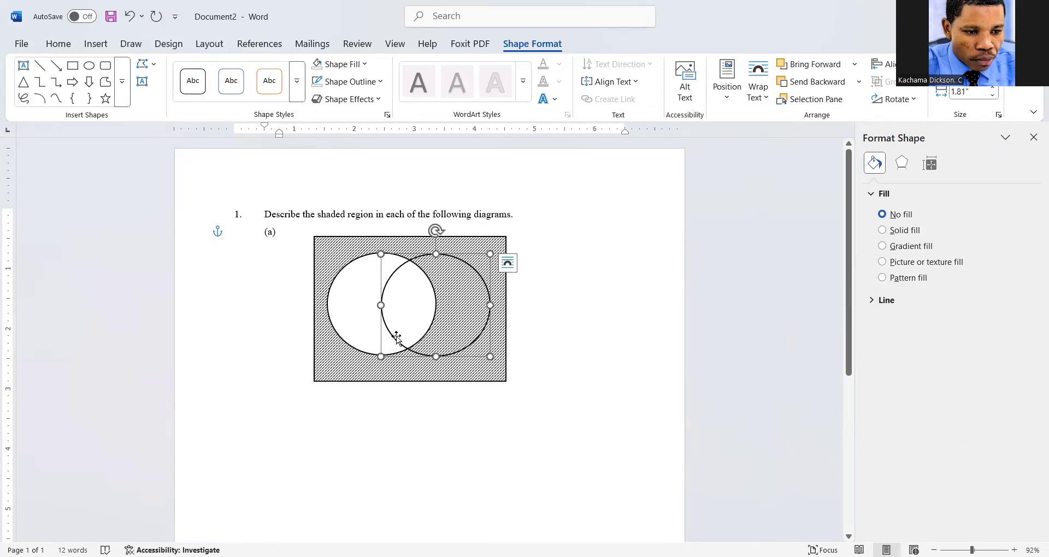
{"action": "left_click", "coordinate": [264, 416]}
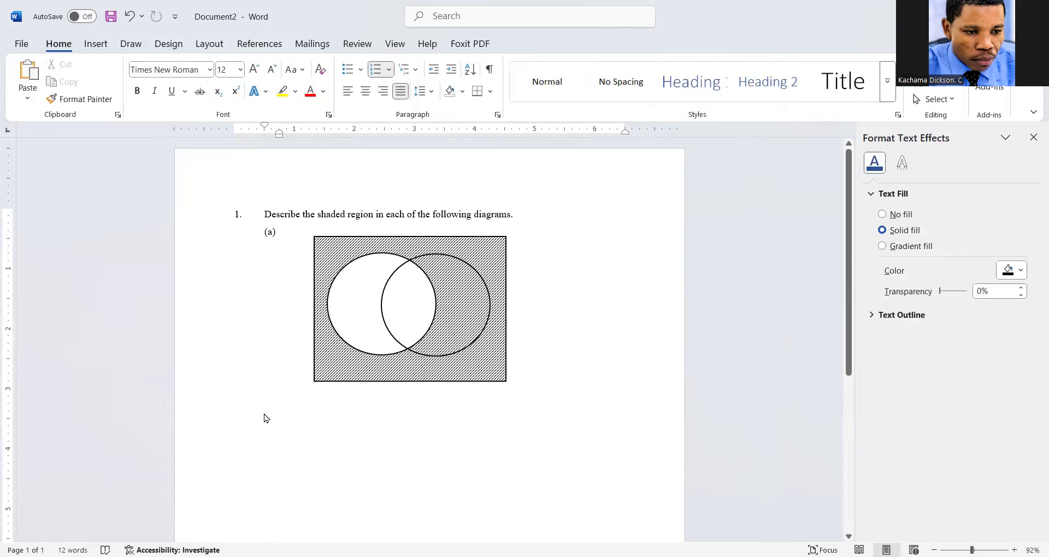
{"action": "key", "text": "ctrl+v"}
{"action": "left_click_drag", "start_coordinate": [259, 320], "coordinate": [254, 478]}
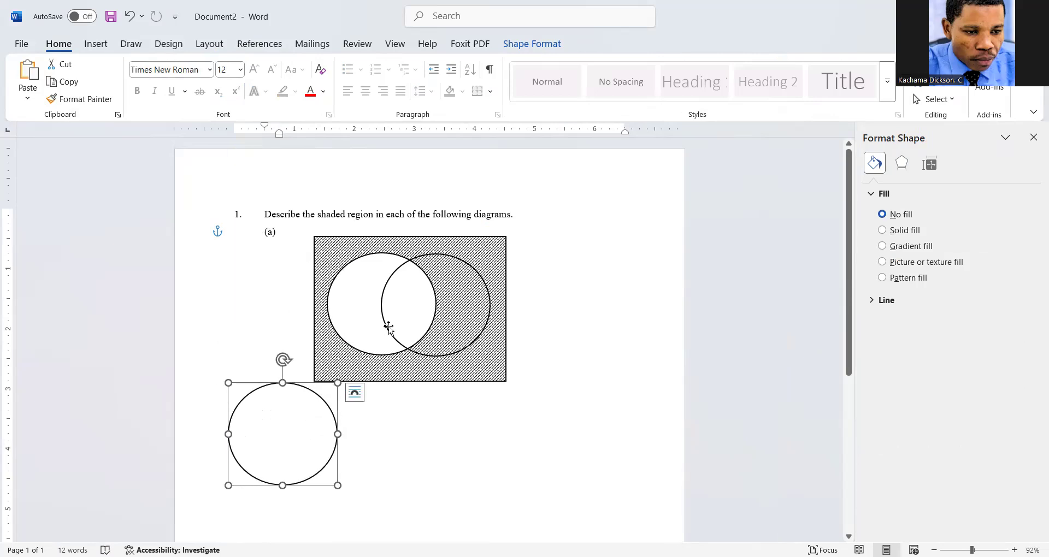
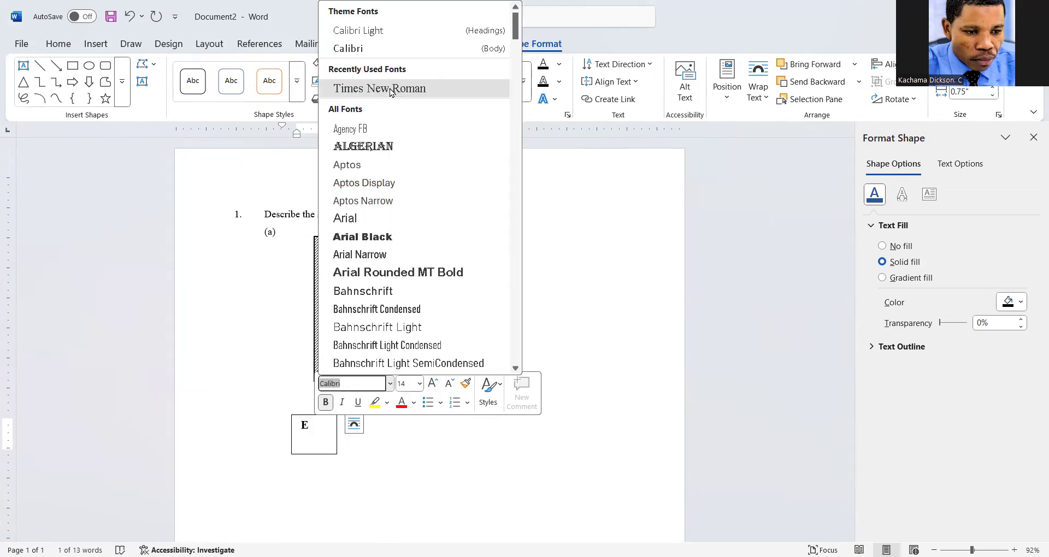
Move the E text box into the rectangle's upper-left corner and remove its fill and outline
{"action": "left_click_drag", "start_coordinate": [327, 453], "coordinate": [350, 274]}
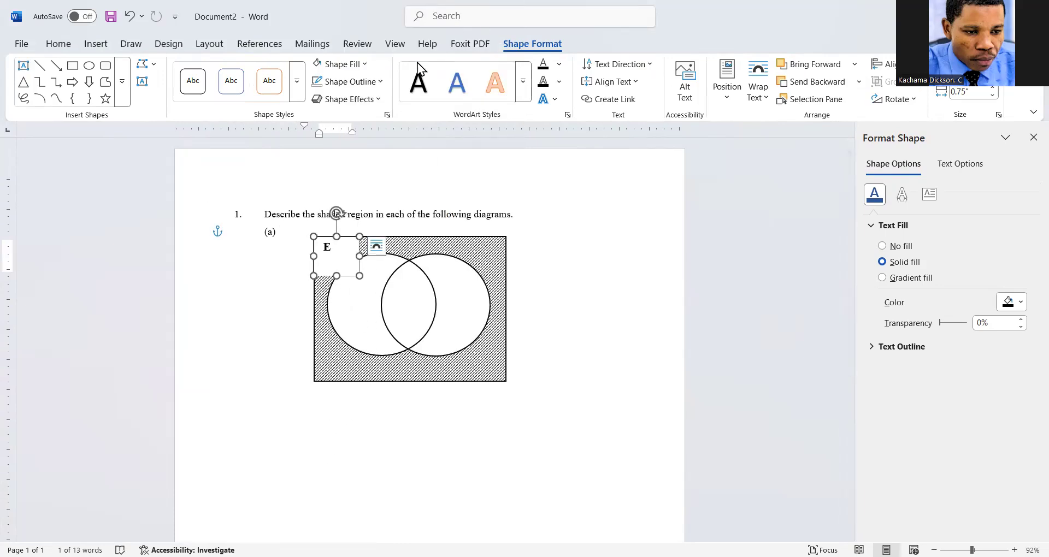
{"action": "left_click", "coordinate": [350, 284]}
{"action": "left_click", "coordinate": [363, 87]}
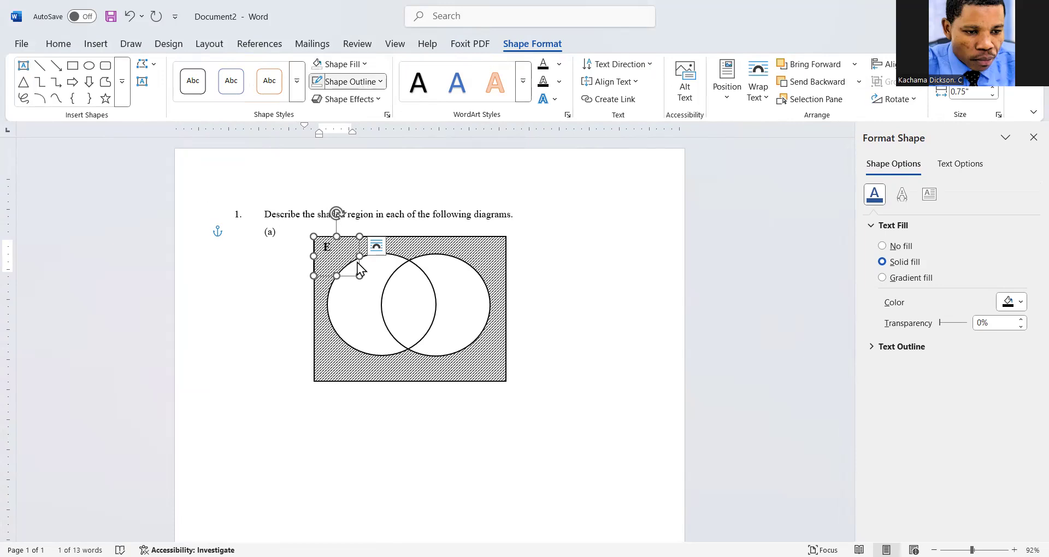
{"action": "left_click", "coordinate": [364, 314]}
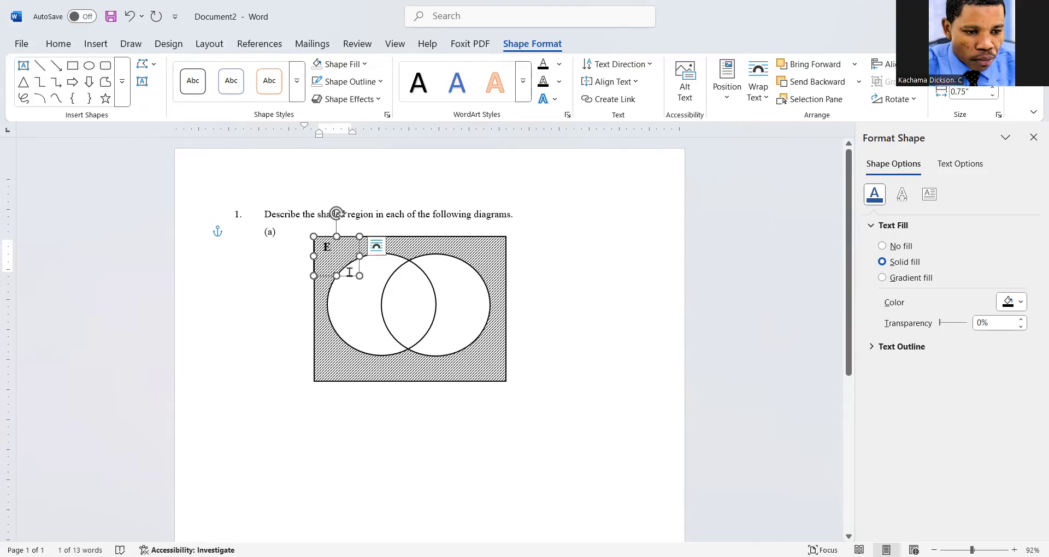
{"action": "left_click", "coordinate": [311, 407]}
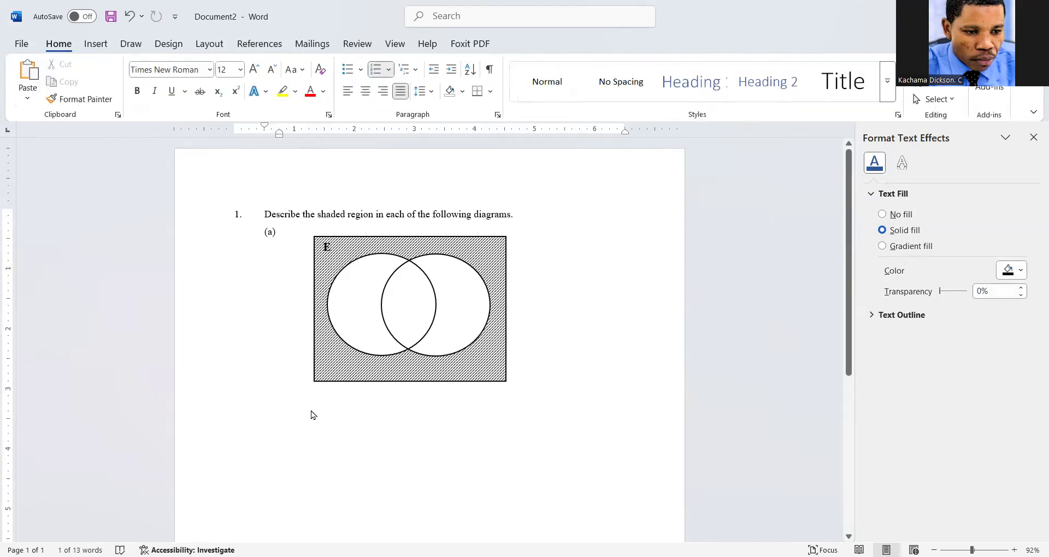
Paste a copy of the E label above the left circle and change its text to A
{"action": "key", "text": "ctrl+v"}
{"action": "left_click_drag", "start_coordinate": [268, 262], "coordinate": [399, 272]}
{"action": "double_click", "coordinate": [381, 249]}
{"action": "type", "text": "A"}
{"action": "left_click", "coordinate": [348, 415]}
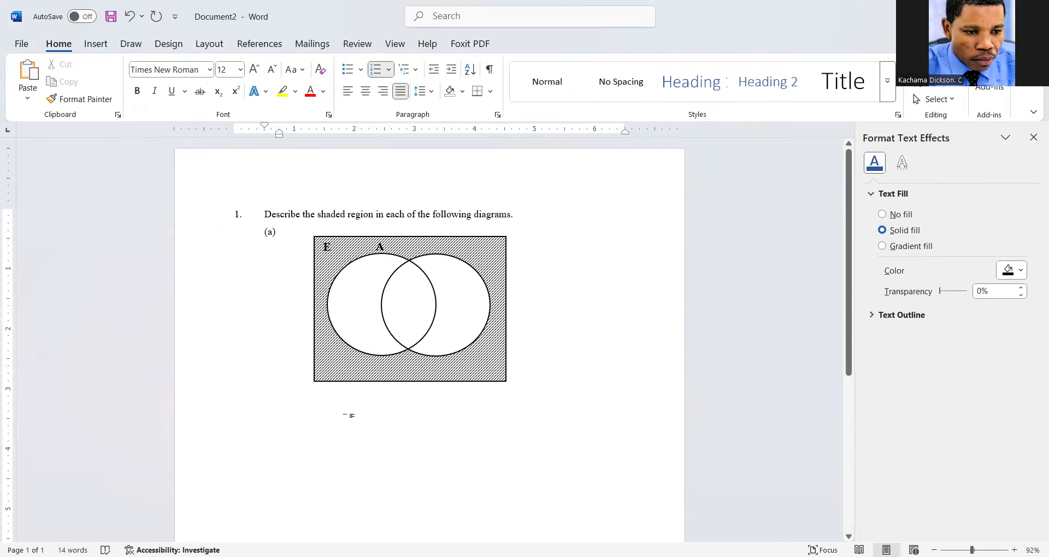
Paste another copy of the E label near the top of the right circle and change its text to B
{"action": "key", "text": "ctrl+v"}
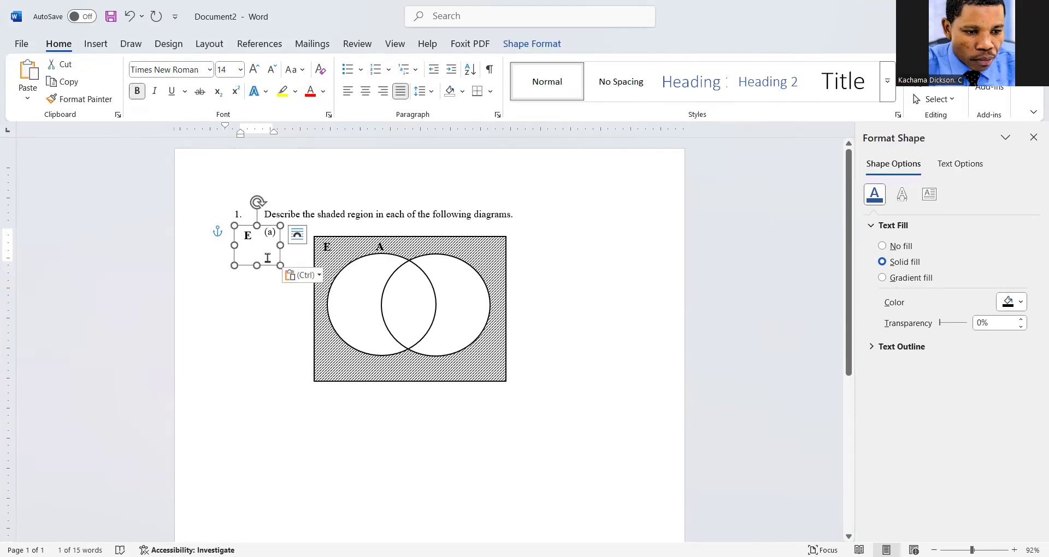
{"action": "left_click_drag", "start_coordinate": [267, 266], "coordinate": [483, 286]}
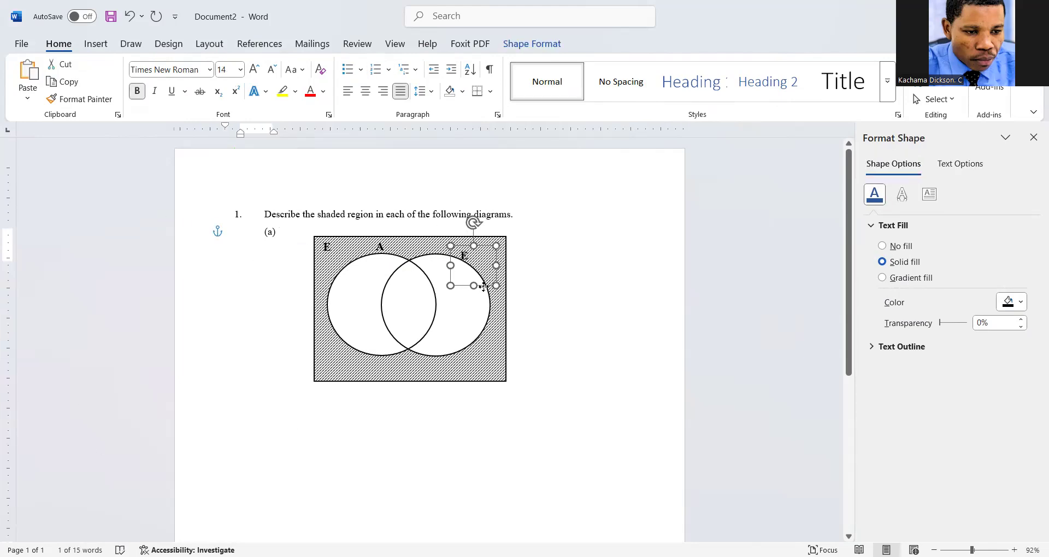
{"action": "double_click", "coordinate": [454, 250]}
{"action": "type", "text": "B"}
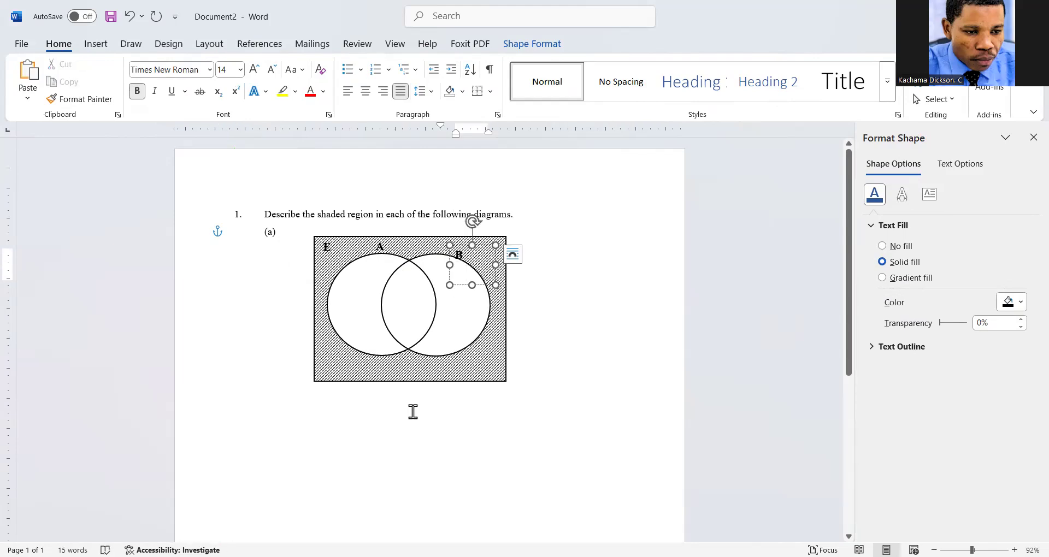
{"action": "left_click", "coordinate": [413, 412]}
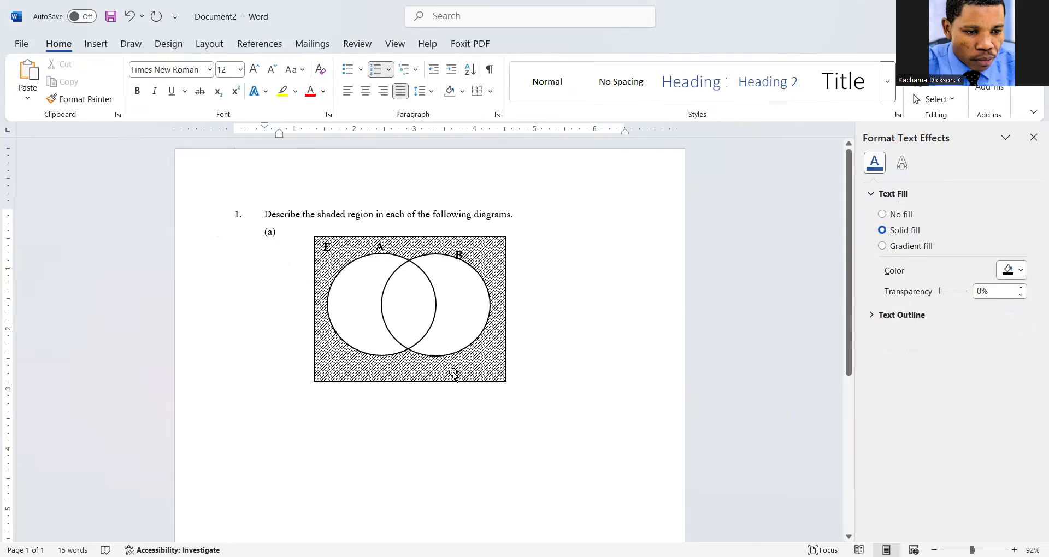
Add list item (b) and insert blank lines before it so that it sits below the first diagram
{"action": "type", "text": "F"}
{"action": "key", "text": "BackSpace"}
{"action": "key", "text": "Return"}
{"action": "key", "text": "Return"}
{"action": "key", "text": "Return"}
{"action": "key", "text": "Return"}
{"action": "key", "text": "Return"}
{"action": "key", "text": "Return"}
{"action": "key", "text": "Return"}
{"action": "key", "text": "Return"}
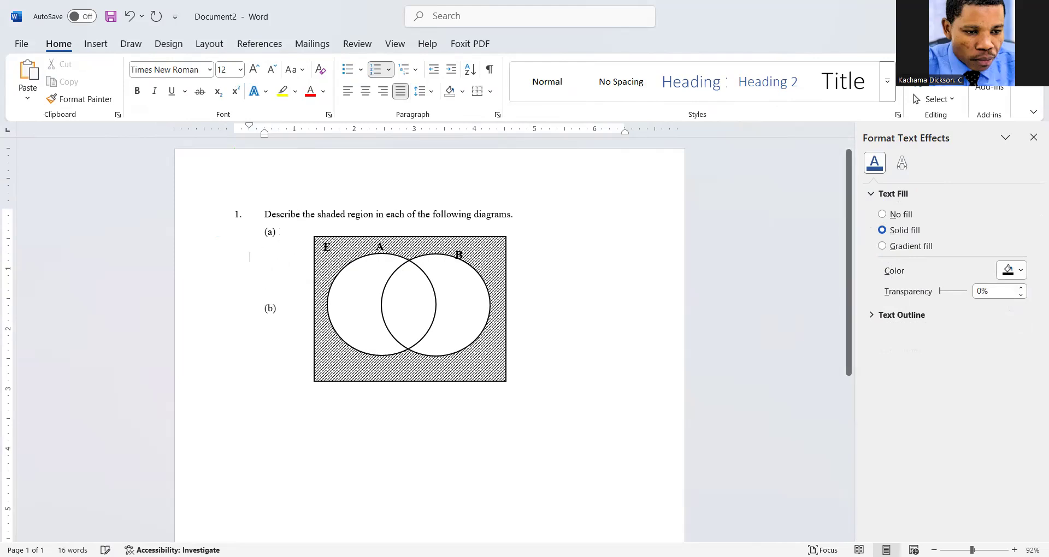
{"action": "key", "text": "Return"}
{"action": "key", "text": "Return"}
{"action": "key", "text": "Return"}
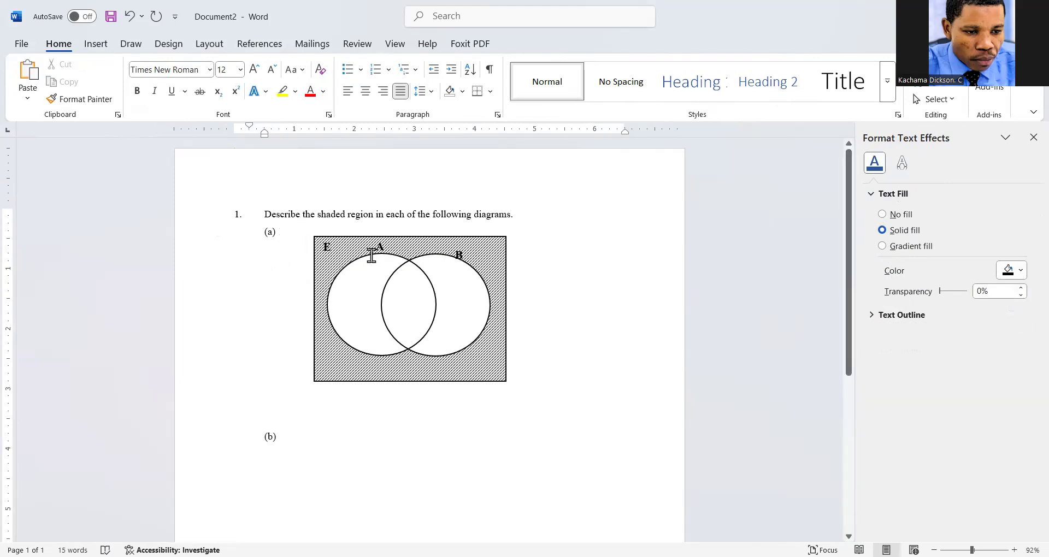
Paste a copy of the patterned rectangle beside (b) and set its pattern foreground to white
{"action": "left_click_drag", "start_coordinate": [850, 290], "coordinate": [862, 312]}
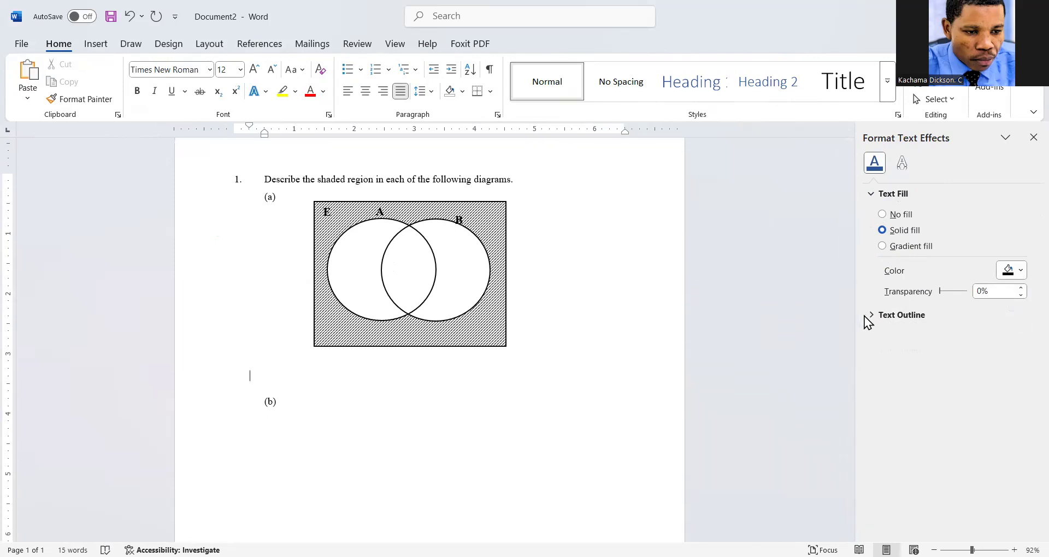
{"action": "left_click_drag", "start_coordinate": [852, 326], "coordinate": [853, 340]}
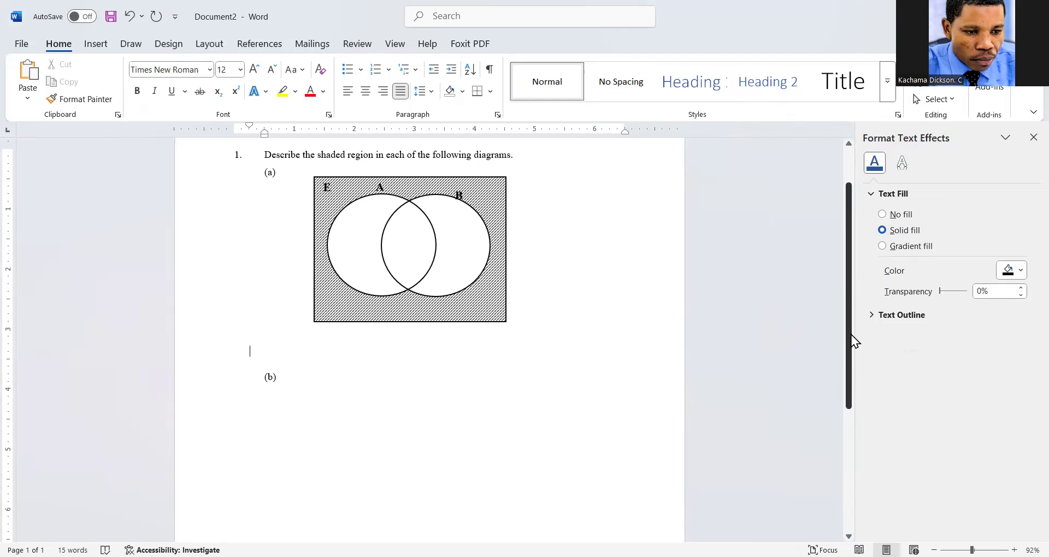
{"action": "left_click", "coordinate": [93, 45]}
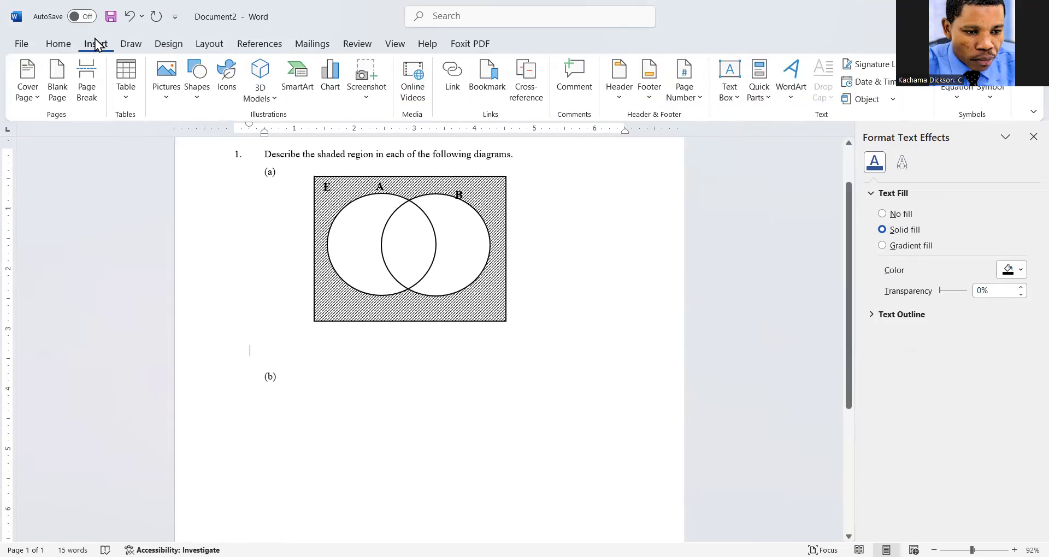
{"action": "left_click", "coordinate": [463, 315]}
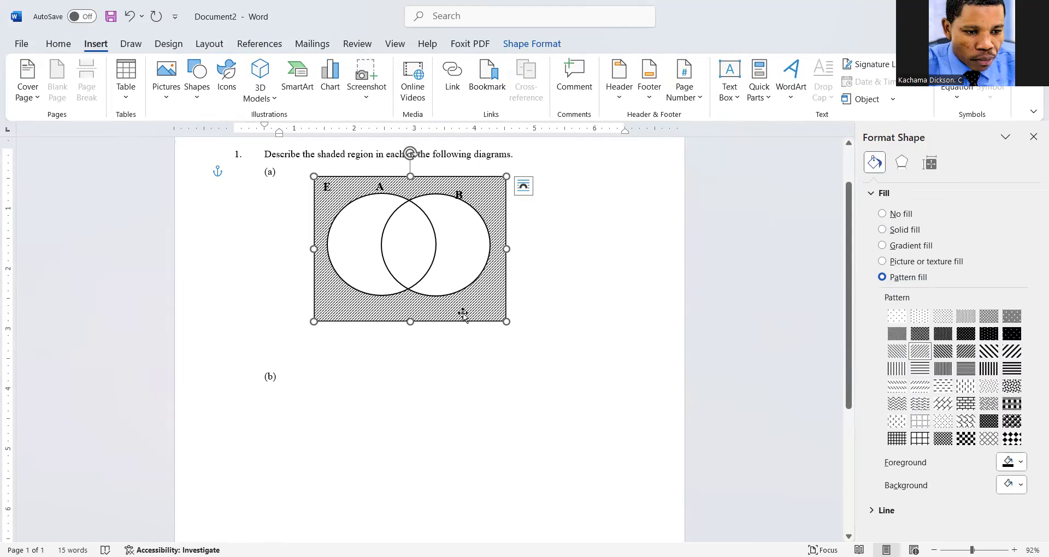
{"action": "left_click", "coordinate": [407, 412]}
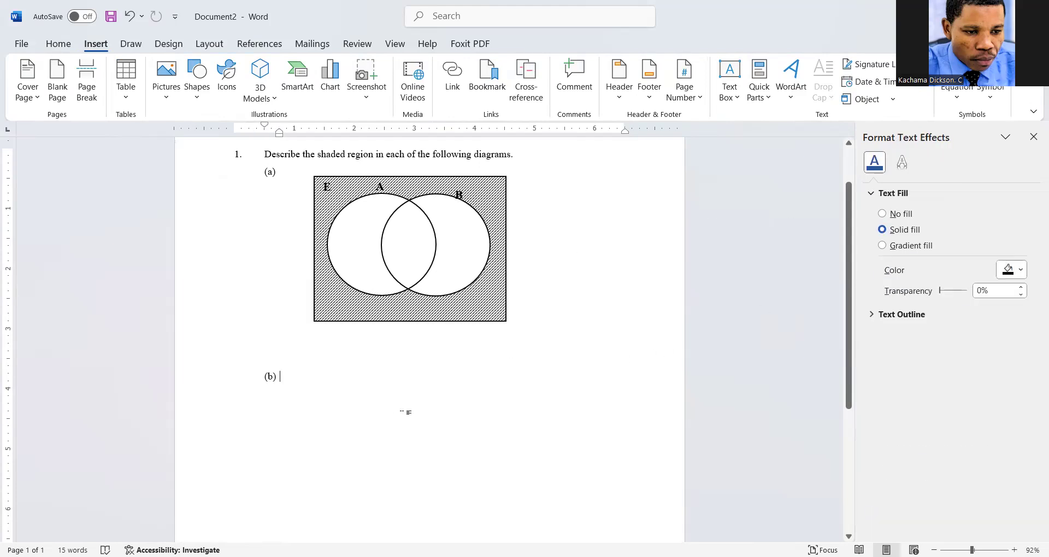
{"action": "key", "text": "ctrl+v"}
{"action": "mouse_move", "coordinate": [382, 431]}
{"action": "left_mouse_down"}
{"action": "mouse_move", "coordinate": [417, 435]}
{"action": "mouse_move", "coordinate": [398, 429]}
{"action": "left_mouse_up"}
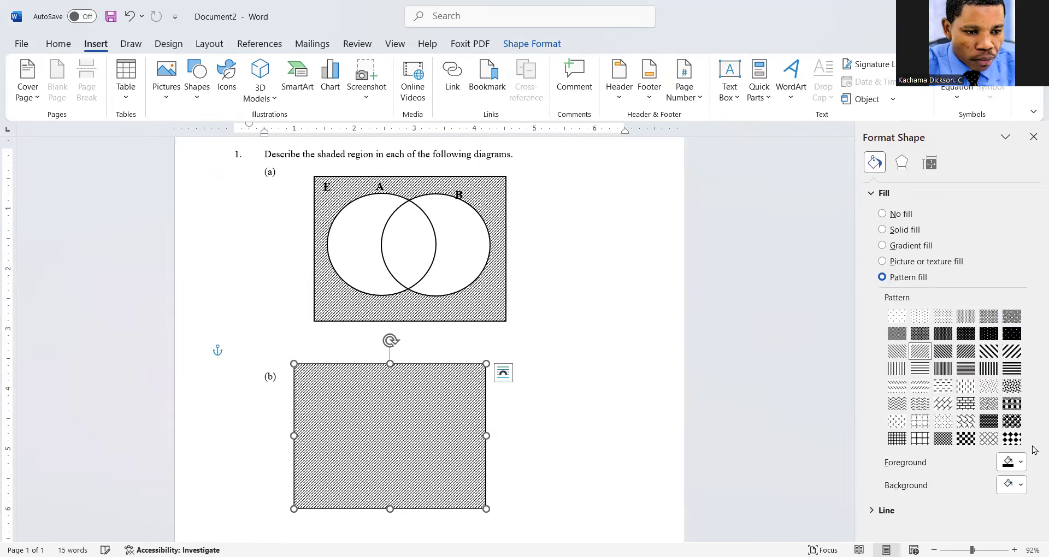
{"action": "left_click", "coordinate": [1022, 463]}
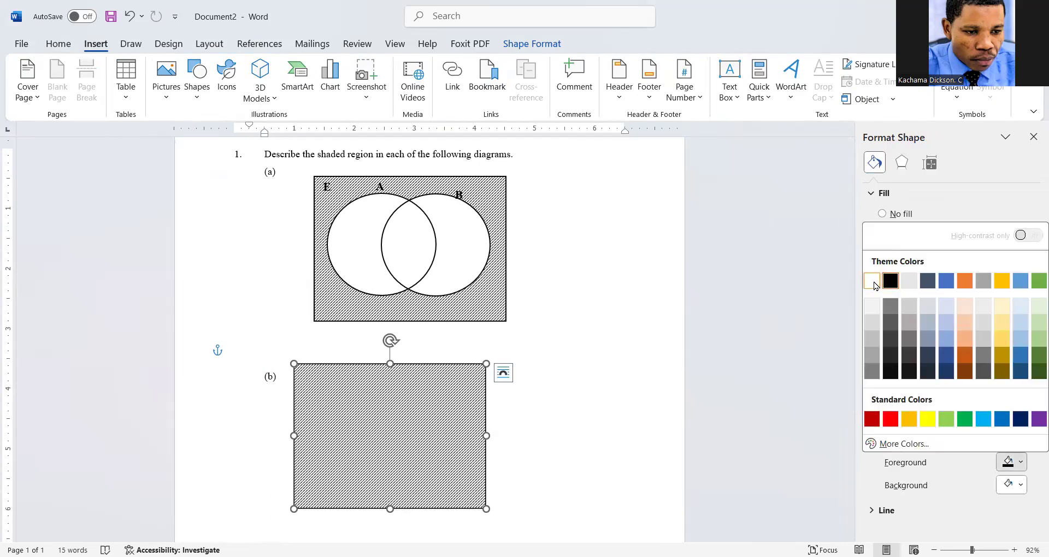
{"action": "left_click", "coordinate": [872, 281]}
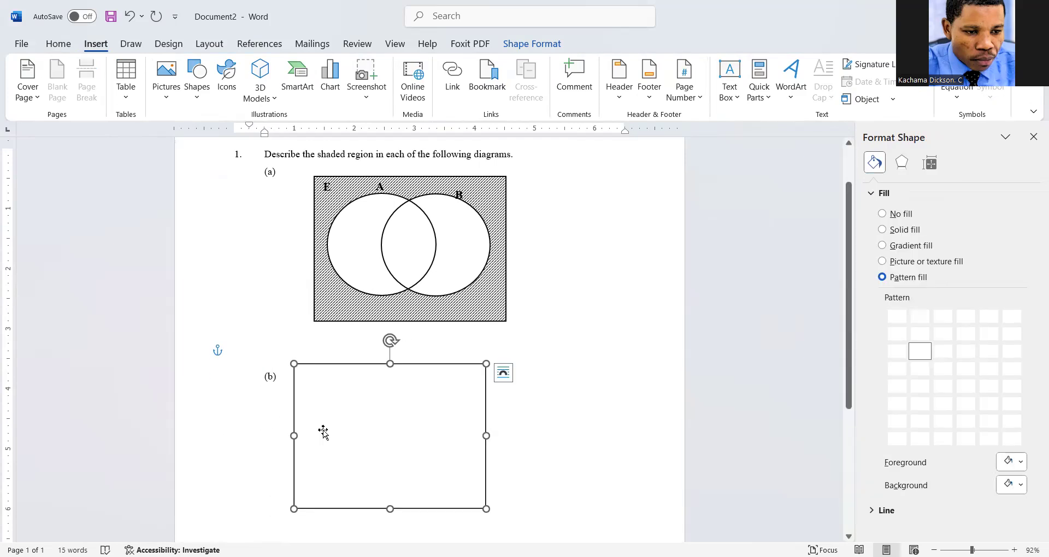
Paste a copy of the unfilled left circle into the upper-left part of the (b) rectangle and enlarge that rectangle
{"action": "left_click", "coordinate": [370, 292]}
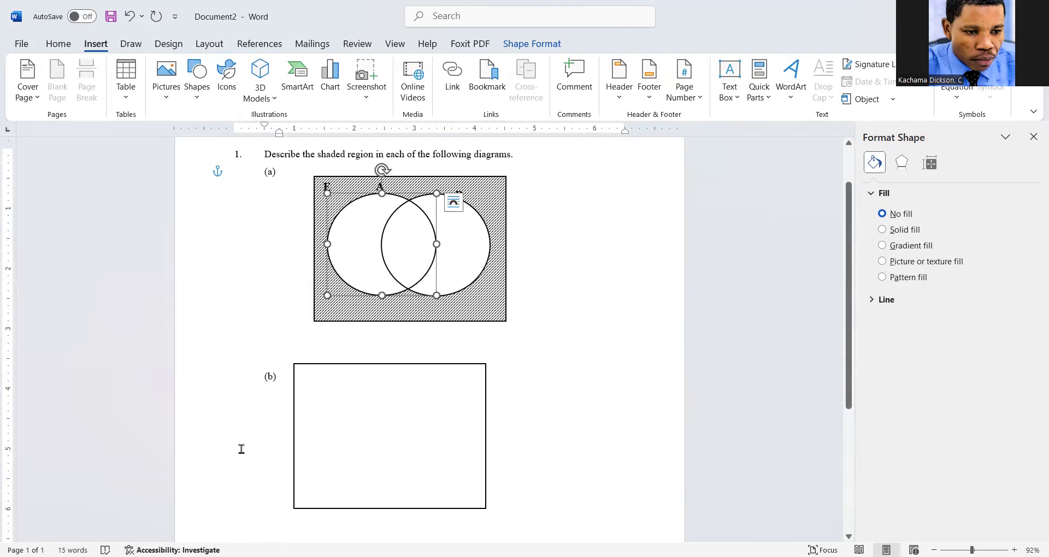
{"action": "left_click", "coordinate": [260, 456]}
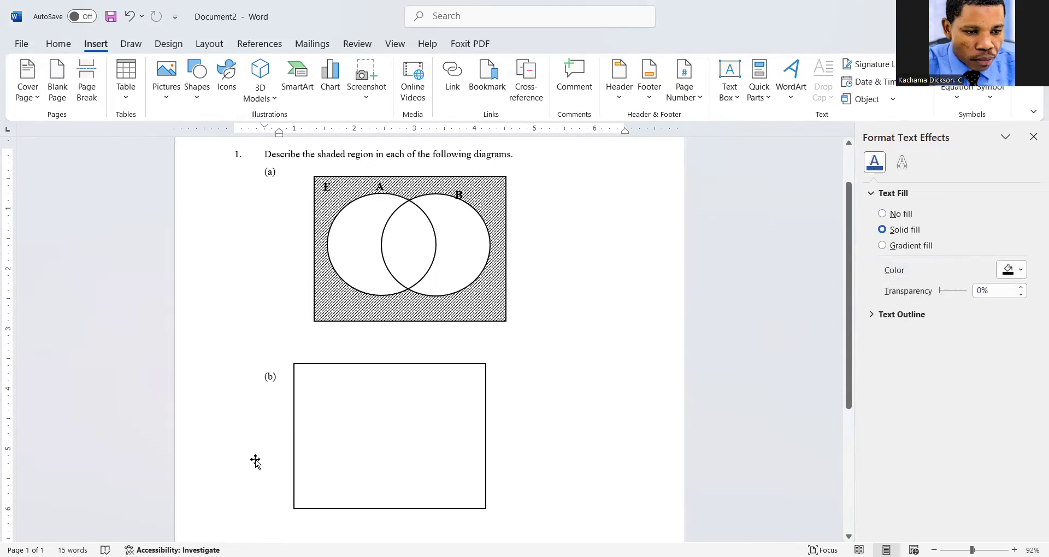
{"action": "key", "text": "ctrl+v"}
{"action": "left_click_drag", "start_coordinate": [252, 465], "coordinate": [330, 461]}
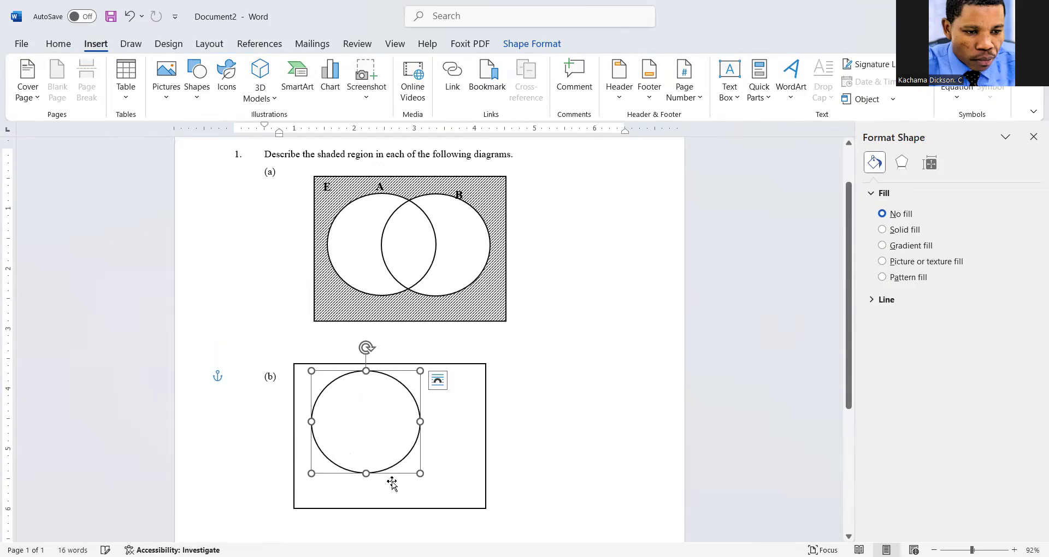
{"action": "left_click", "coordinate": [483, 500]}
{"action": "left_click_drag", "start_coordinate": [485, 508], "coordinate": [526, 531]}
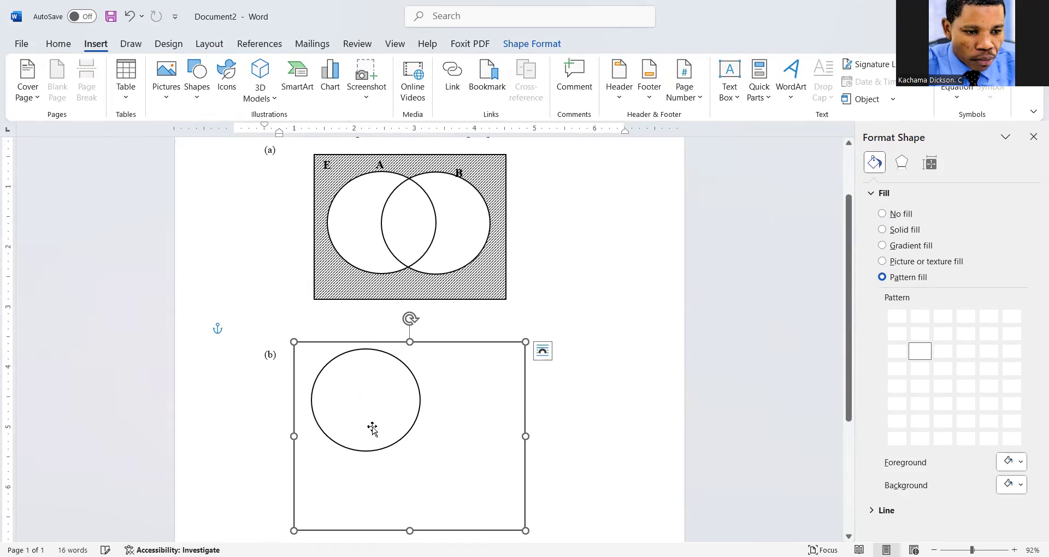
Paste two more unfilled circles into the (b) rectangle to make three overlapping circles, and shrink the rectangle slightly around them
{"action": "left_click", "coordinate": [382, 448]}
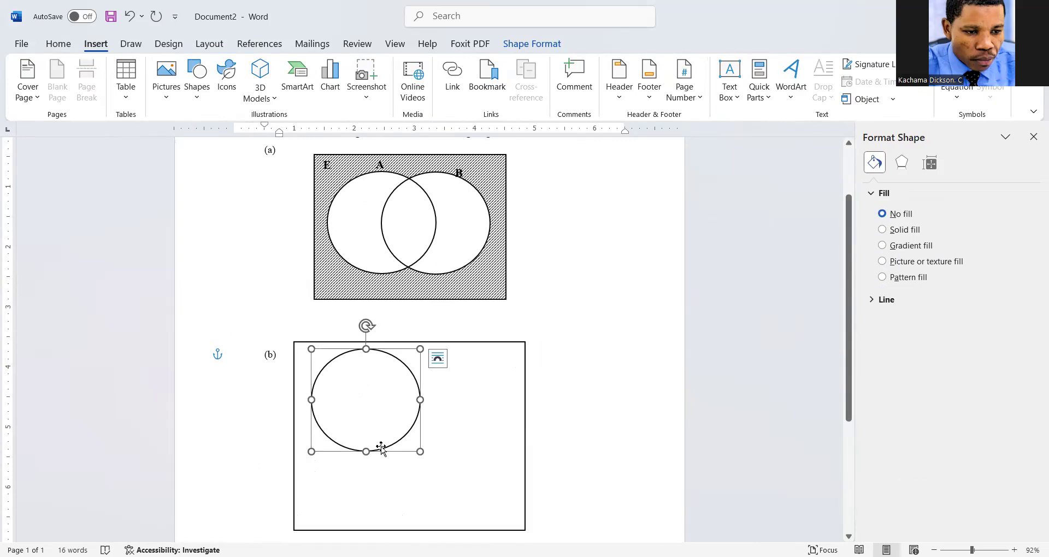
{"action": "left_click", "coordinate": [452, 460]}
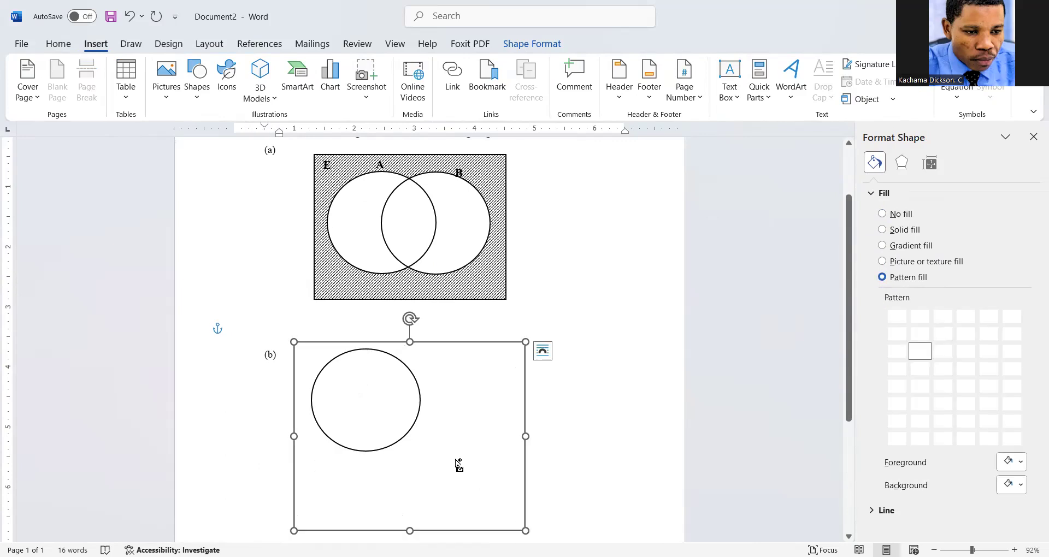
{"action": "key", "text": "ctrl+v"}
{"action": "left_click_drag", "start_coordinate": [391, 419], "coordinate": [439, 488]}
{"action": "key", "text": "ctrl+v"}
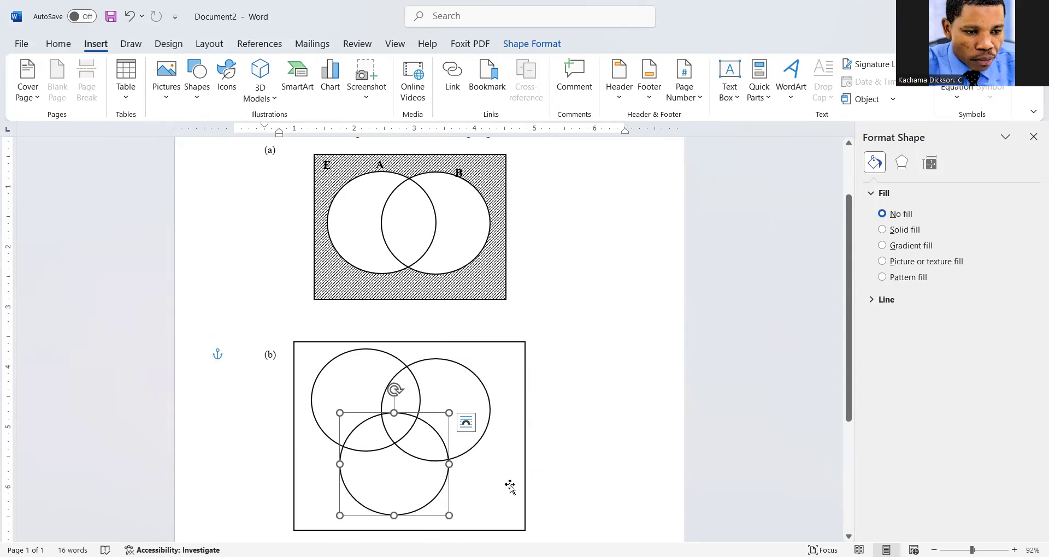
{"action": "left_click", "coordinate": [519, 506]}
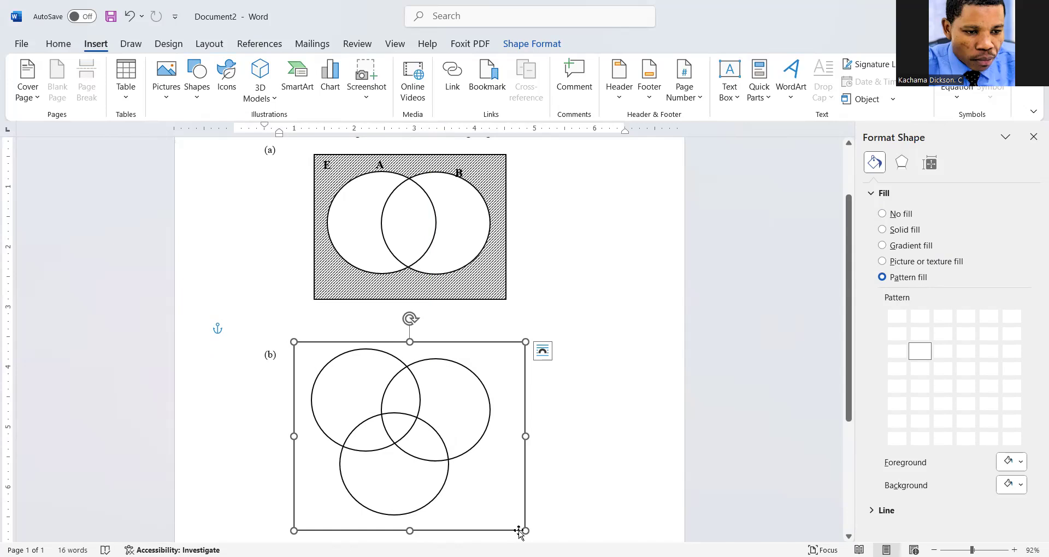
{"action": "left_click_drag", "start_coordinate": [520, 527], "coordinate": [506, 525]}
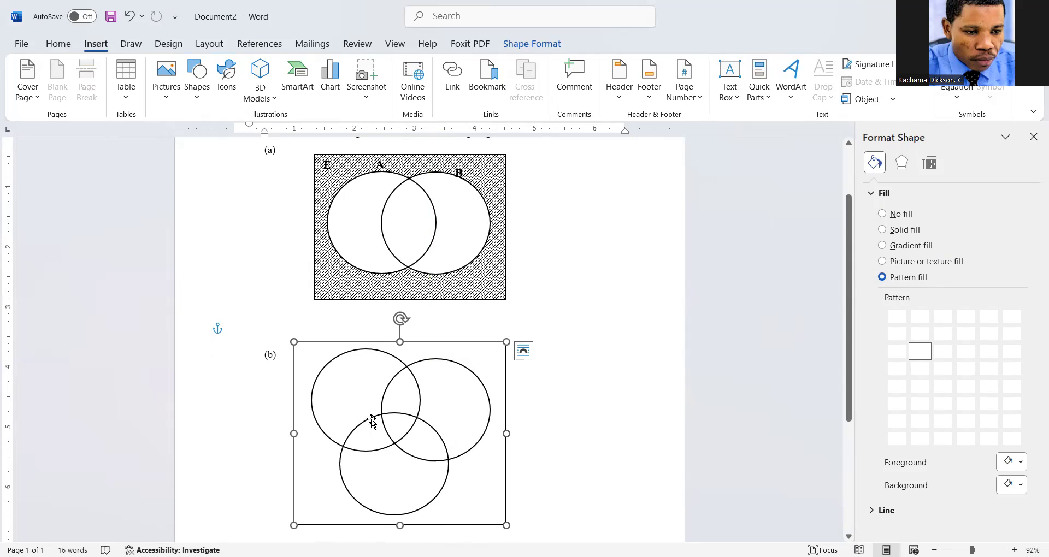
Paste a spare unfilled circle into the blank area to the right of the two diagrams
{"action": "left_click", "coordinate": [523, 458]}
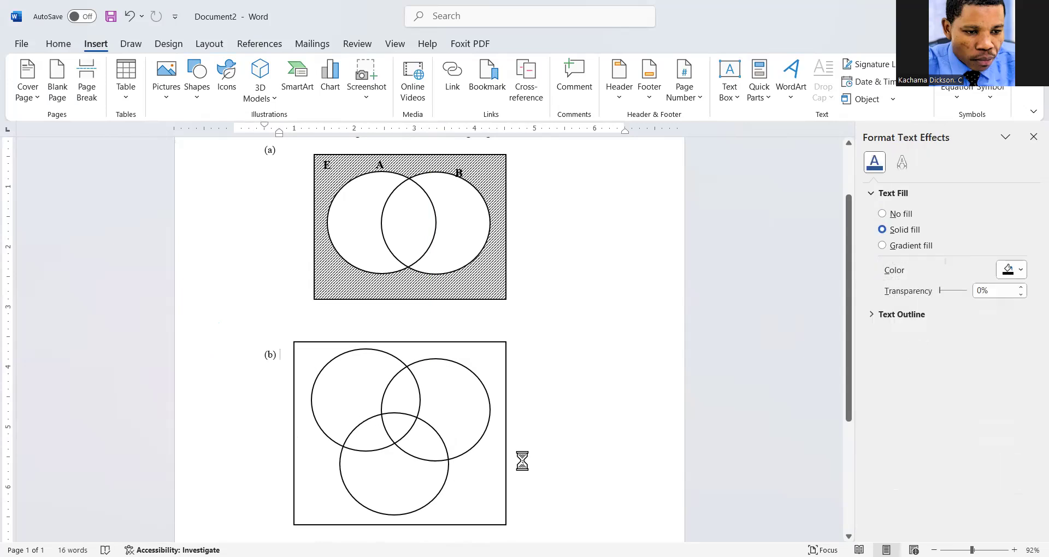
{"action": "key", "text": "ctrl+v"}
{"action": "left_click_drag", "start_coordinate": [566, 339], "coordinate": [628, 336]}
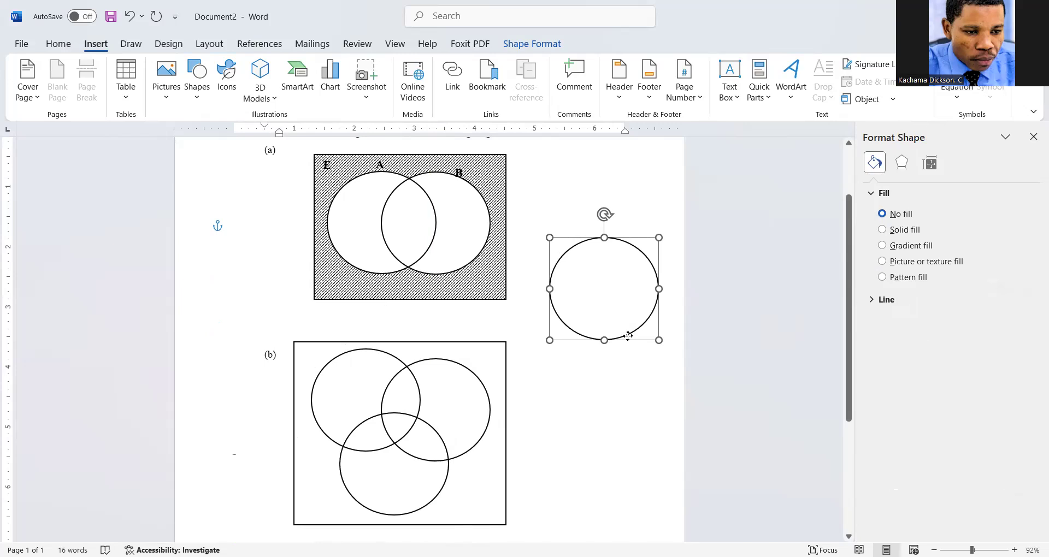
Apply the light downward diagonal pattern fill to the upper-left and lower circles of diagram (b)
{"action": "left_click", "coordinate": [383, 356]}
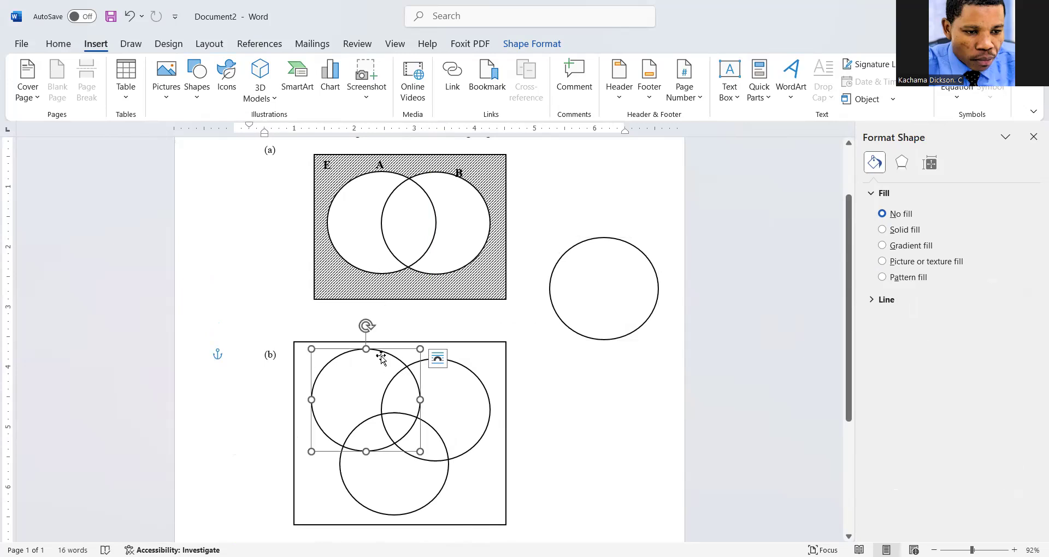
{"action": "left_click", "coordinate": [882, 278]}
{"action": "left_click", "coordinate": [899, 356]}
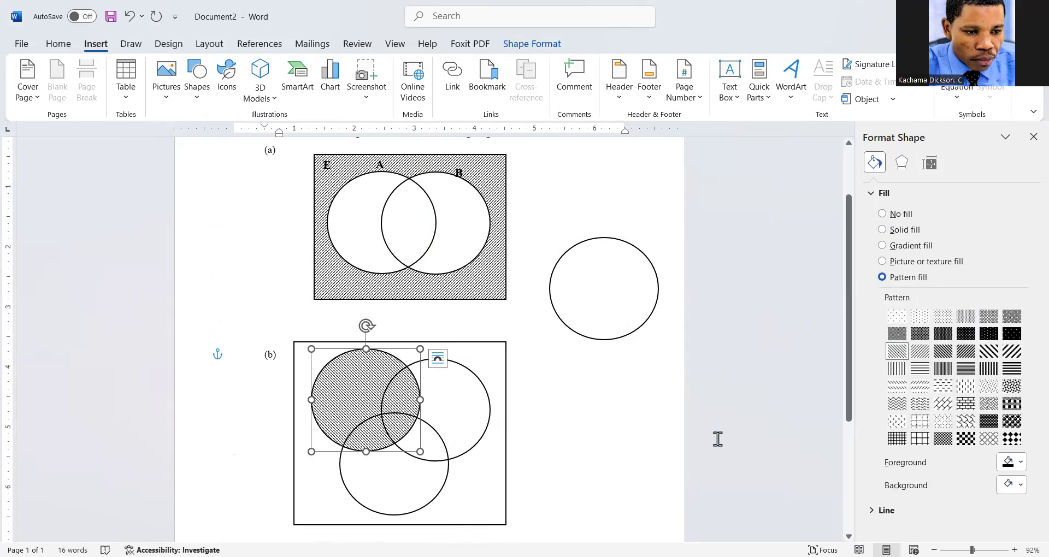
{"action": "left_click", "coordinate": [426, 497]}
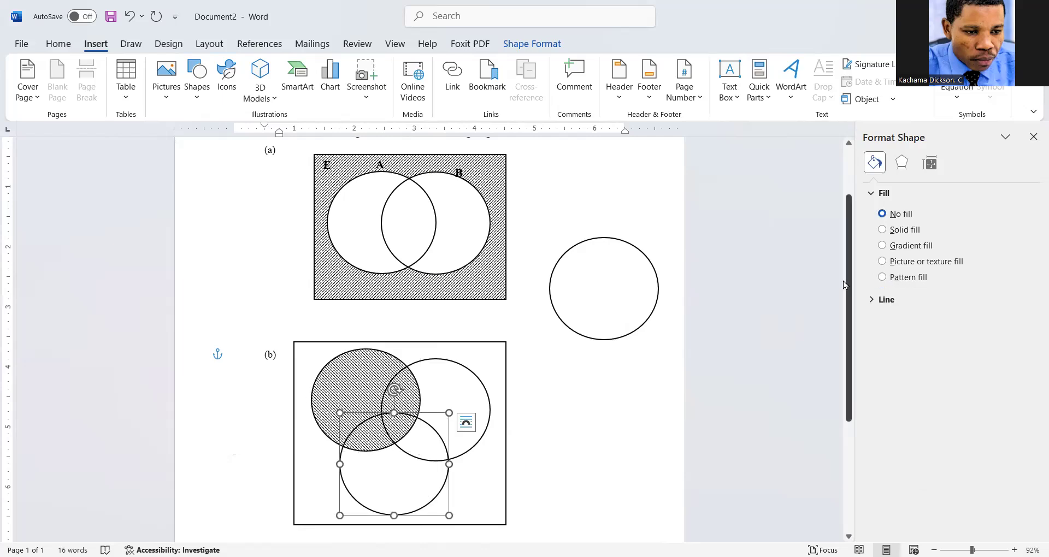
{"action": "left_click", "coordinate": [883, 278]}
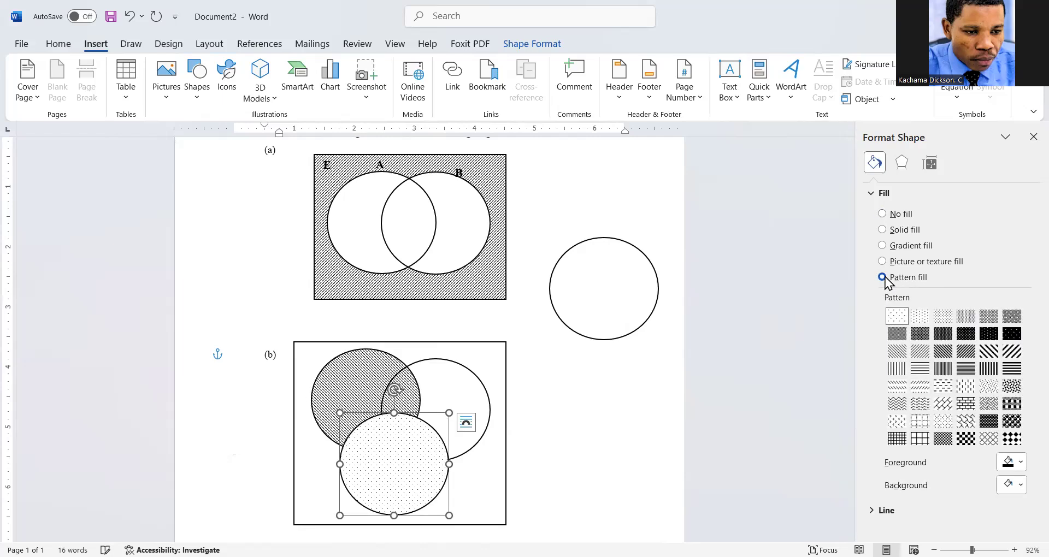
{"action": "left_click", "coordinate": [897, 351]}
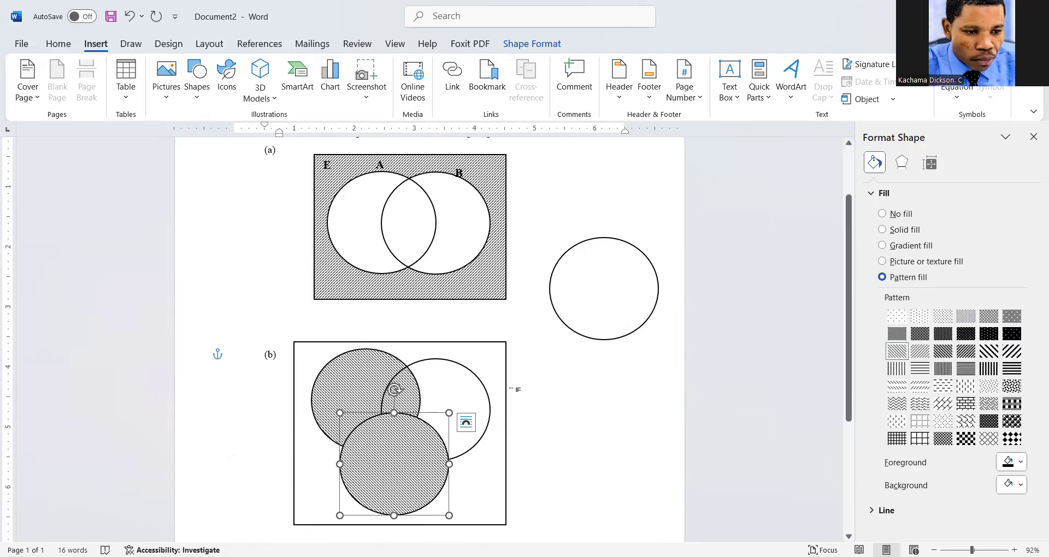
Give the upper-right circle of diagram (b) a solid white fill
{"action": "left_click", "coordinate": [454, 364]}
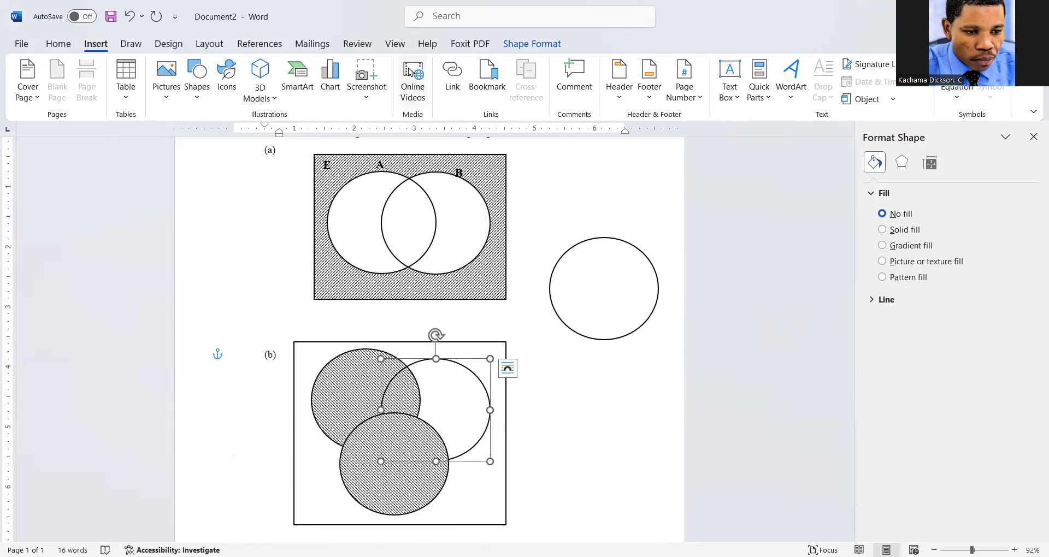
{"action": "left_click", "coordinate": [529, 44]}
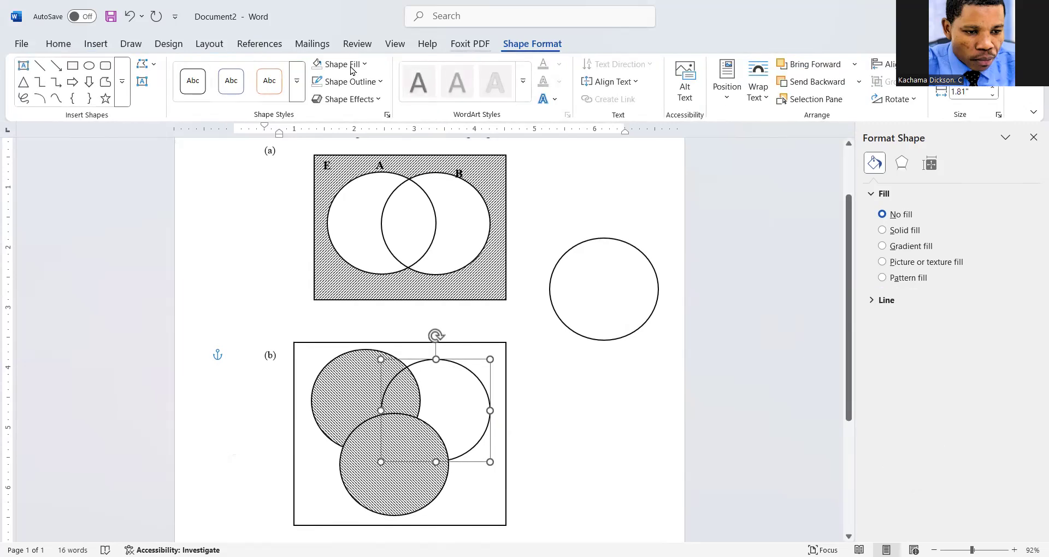
{"action": "left_click", "coordinate": [361, 67]}
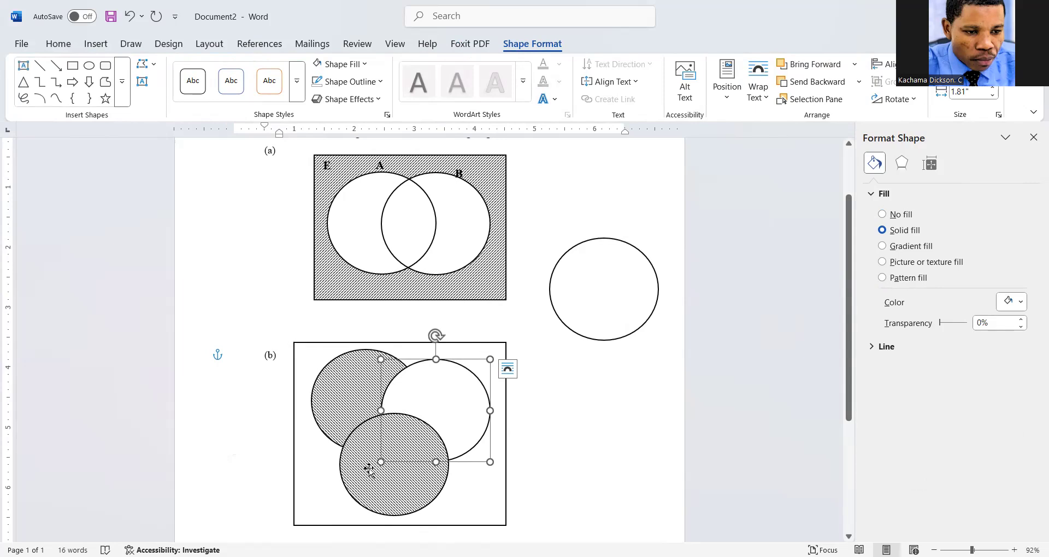
{"action": "left_click", "coordinate": [389, 455]}
{"action": "right_click", "coordinate": [389, 455]}
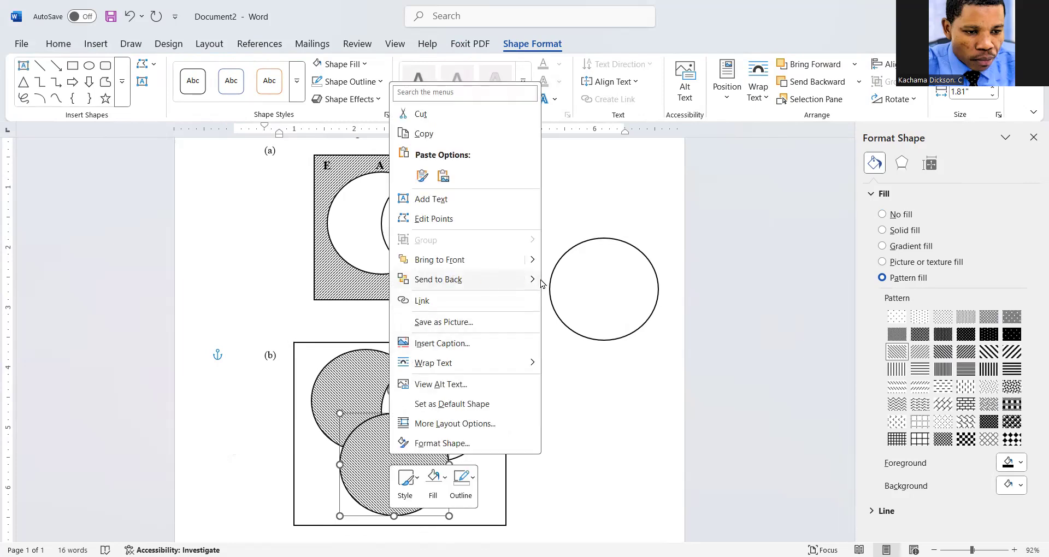
{"action": "mouse_move", "coordinate": [532, 279]}
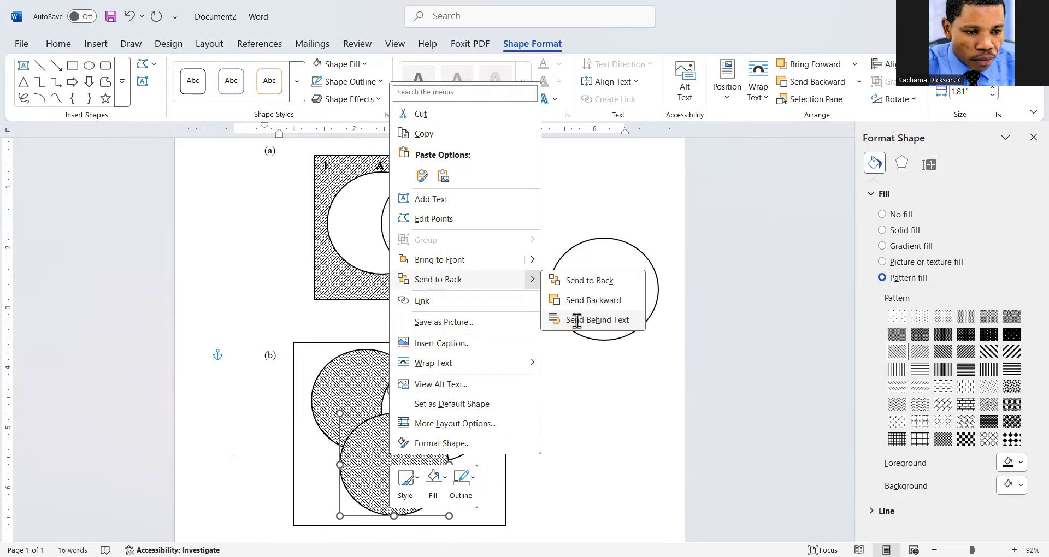
{"action": "left_click", "coordinate": [576, 320]}
{"action": "key", "text": "ctrl+z"}
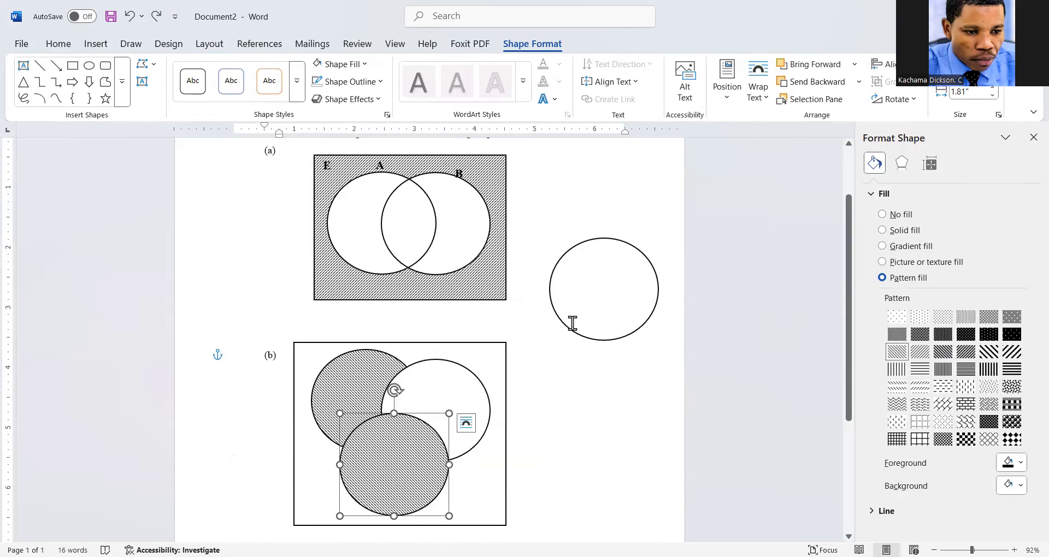
{"action": "left_click_drag", "start_coordinate": [393, 447], "coordinate": [396, 454]}
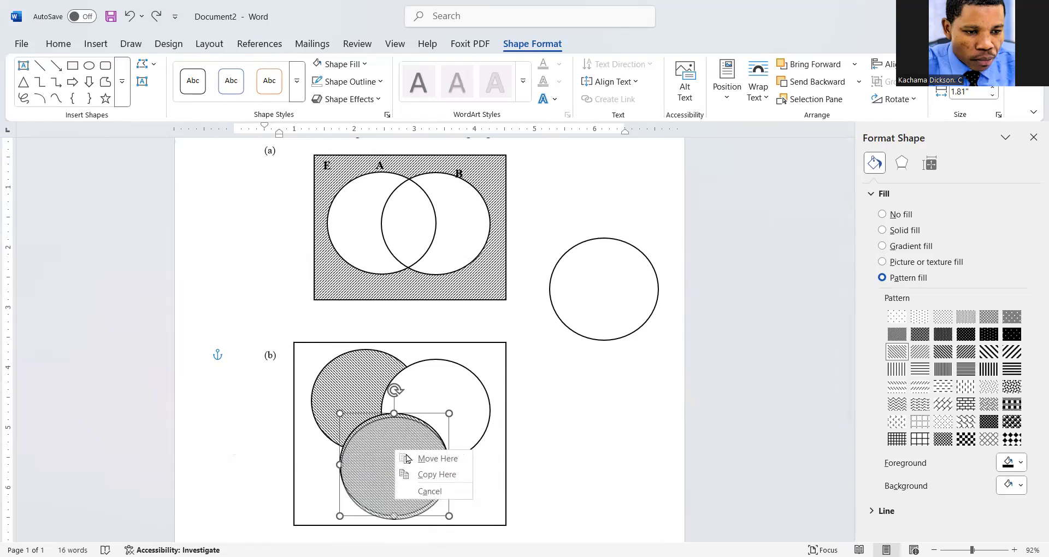
{"action": "left_click", "coordinate": [497, 437]}
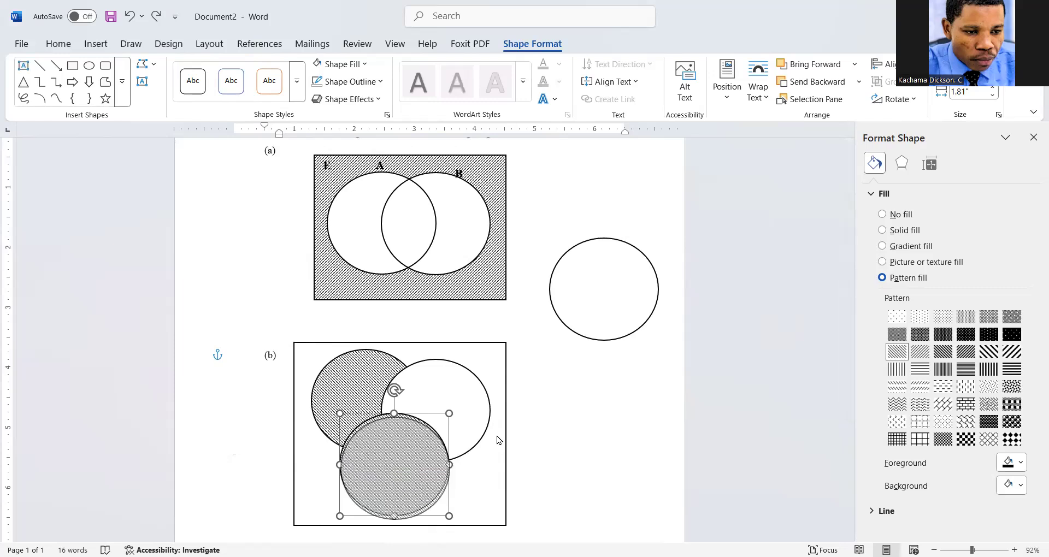
{"action": "left_click", "coordinate": [433, 472]}
{"action": "left_click", "coordinate": [432, 462]}
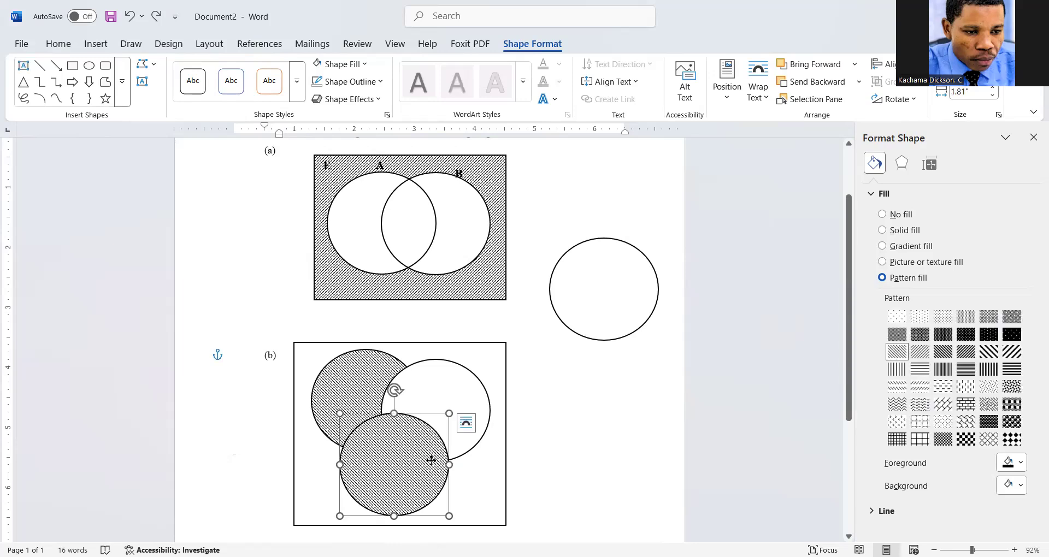
Send the lower patterned circle of diagram (b) backward so that it lies behind the white circle
{"action": "right_click", "coordinate": [433, 467]}
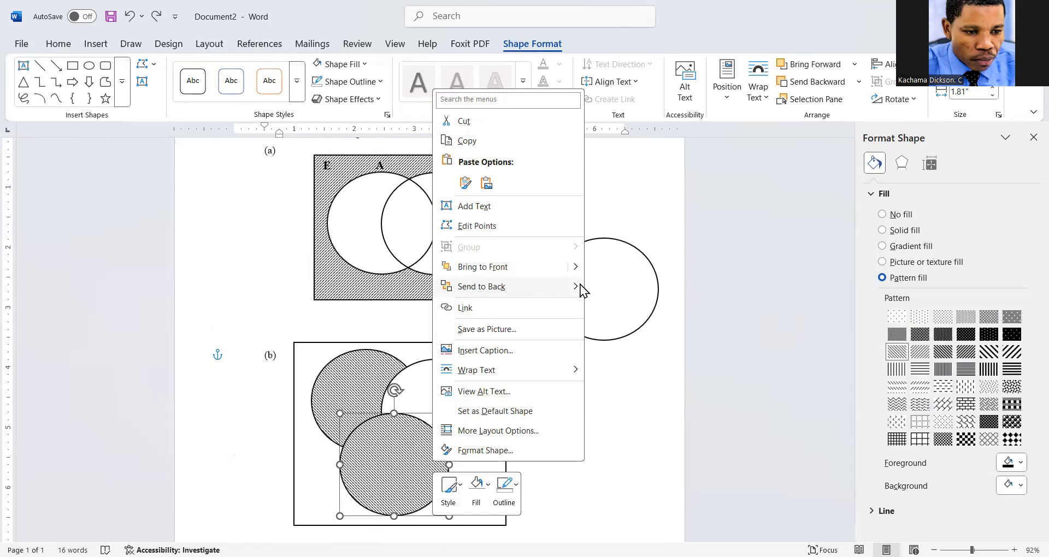
{"action": "mouse_move", "coordinate": [582, 289]}
{"action": "left_click", "coordinate": [623, 309]}
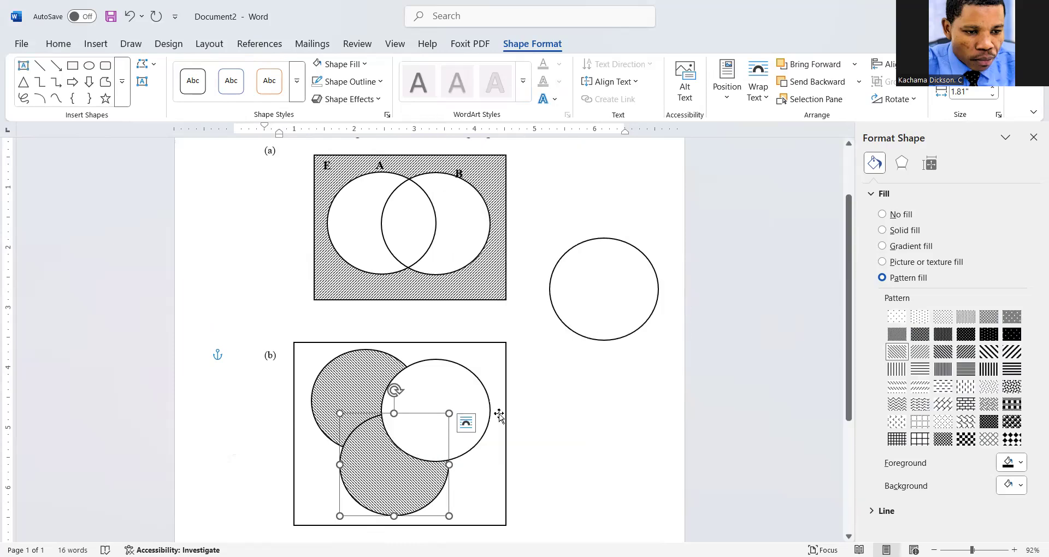
{"action": "left_click", "coordinate": [548, 429]}
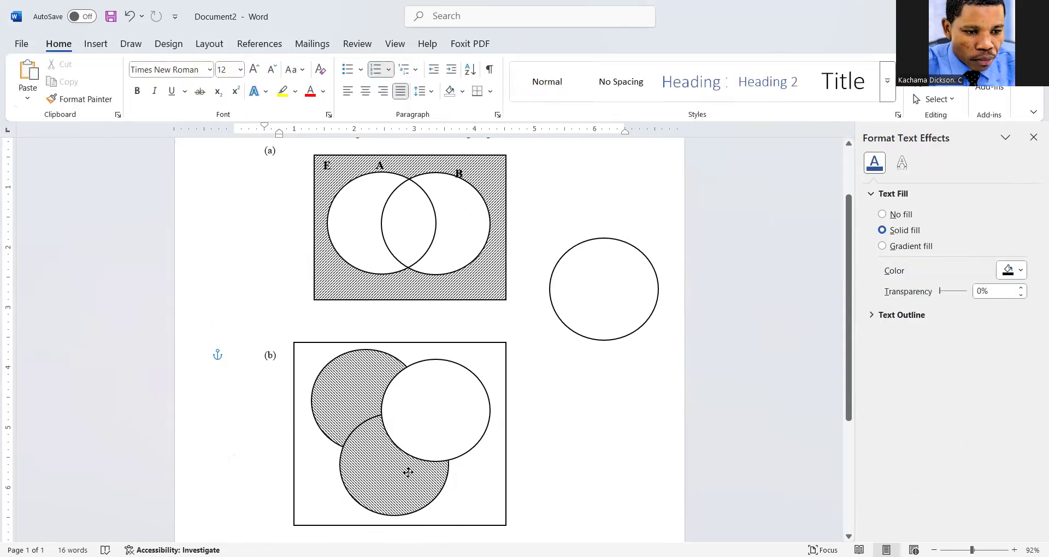
{"action": "left_click", "coordinate": [408, 473]}
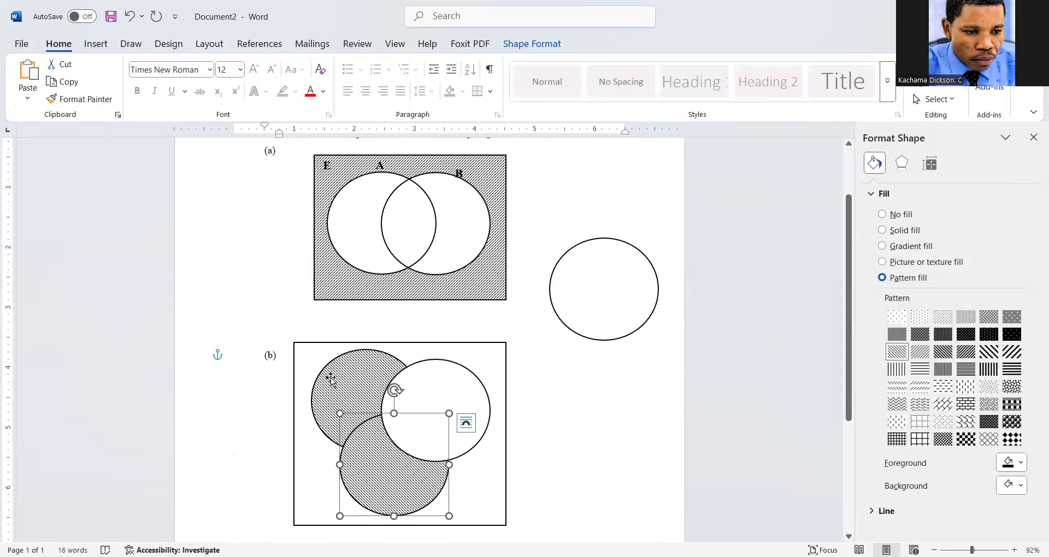
{"action": "left_click", "coordinate": [331, 379]}
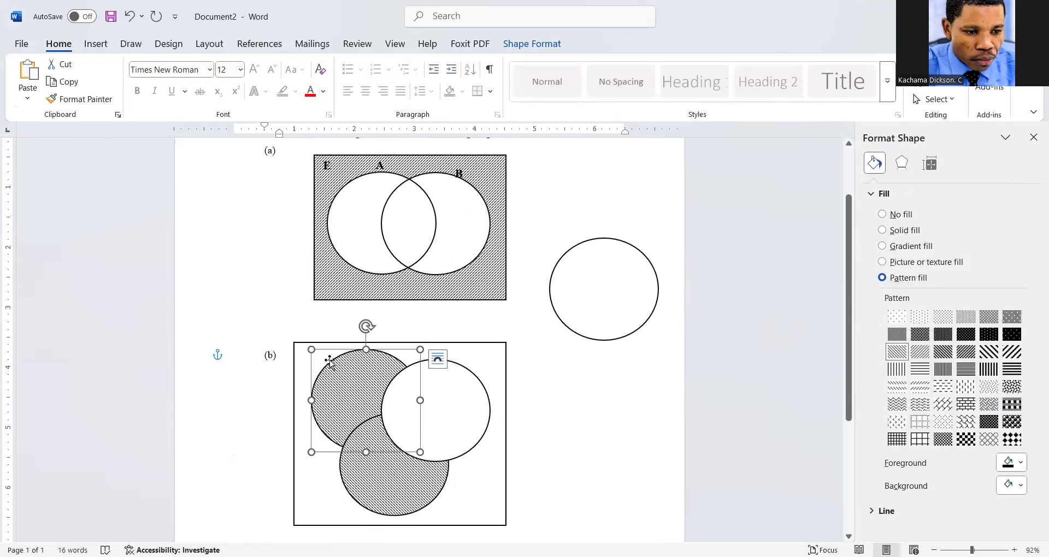
{"action": "left_click", "coordinate": [522, 44]}
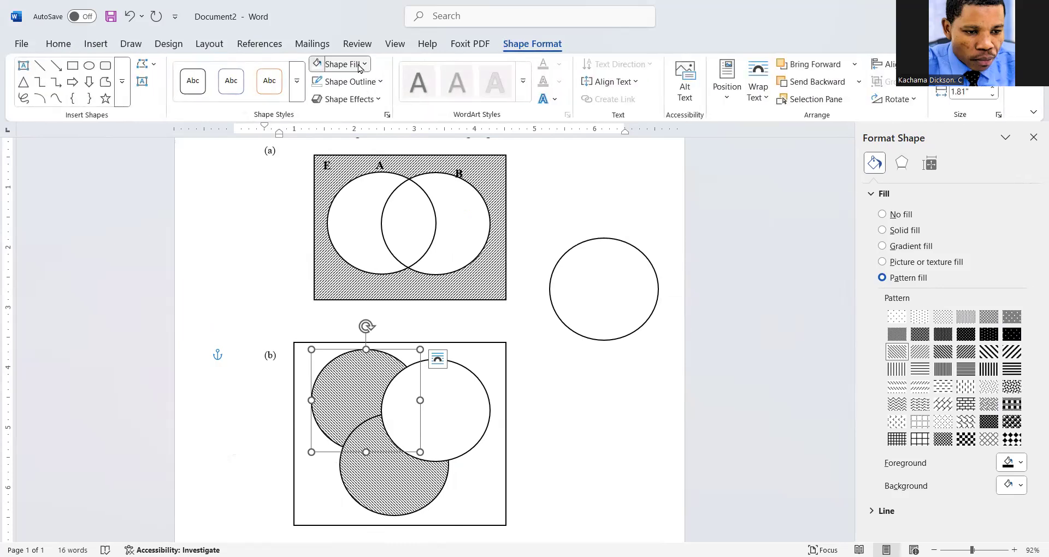
{"action": "left_click", "coordinate": [339, 64]}
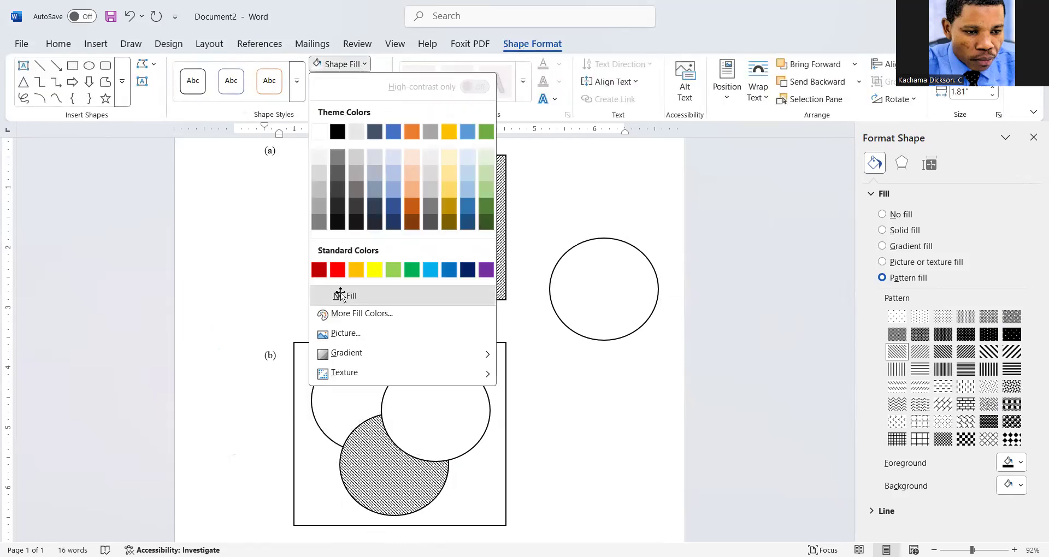
{"action": "left_click", "coordinate": [341, 295]}
{"action": "key", "text": "ctrl+z"}
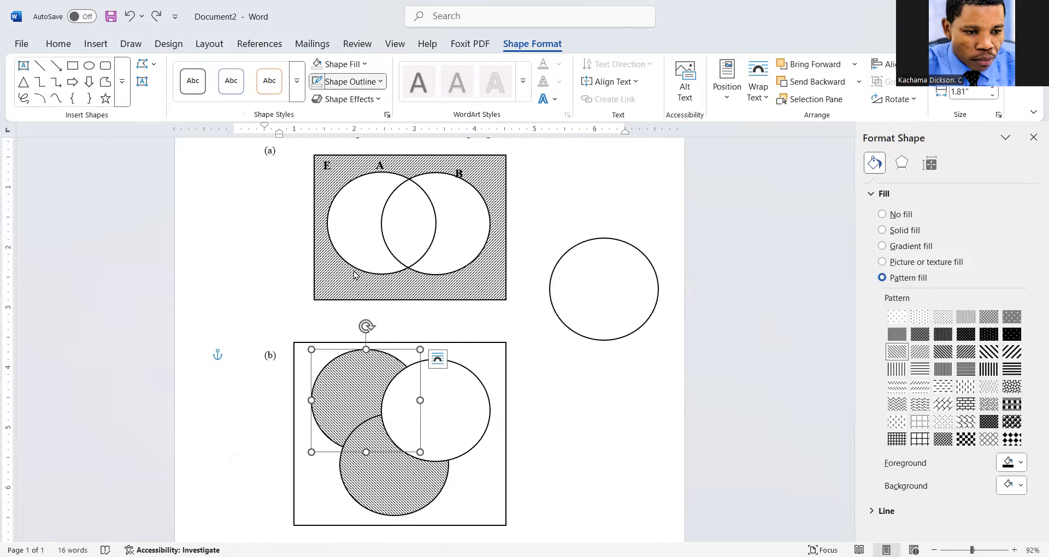
Remove the outlines from the upper-left and lower patterned circles of diagram (b)
{"action": "left_click", "coordinate": [348, 82]}
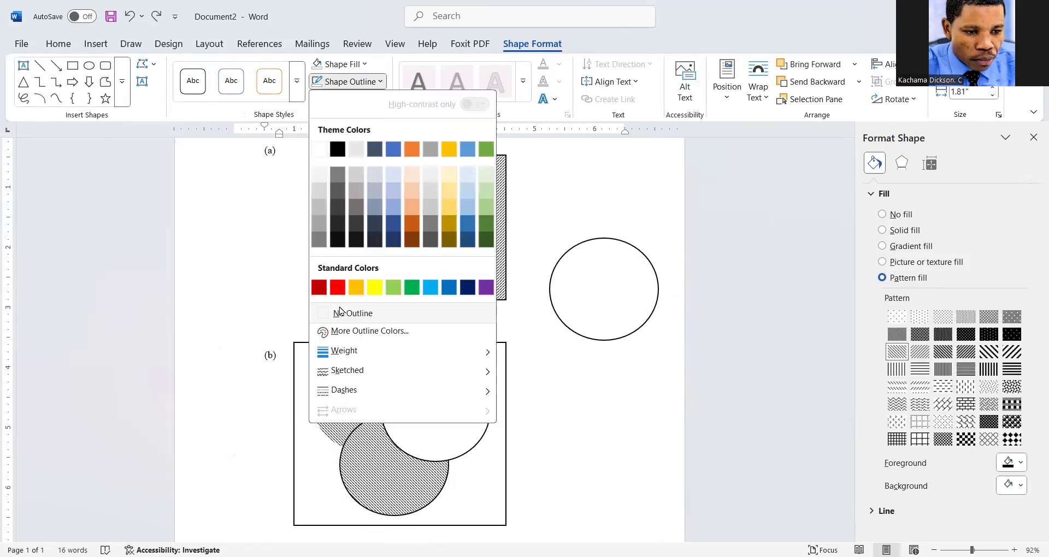
{"action": "left_click", "coordinate": [353, 486]}
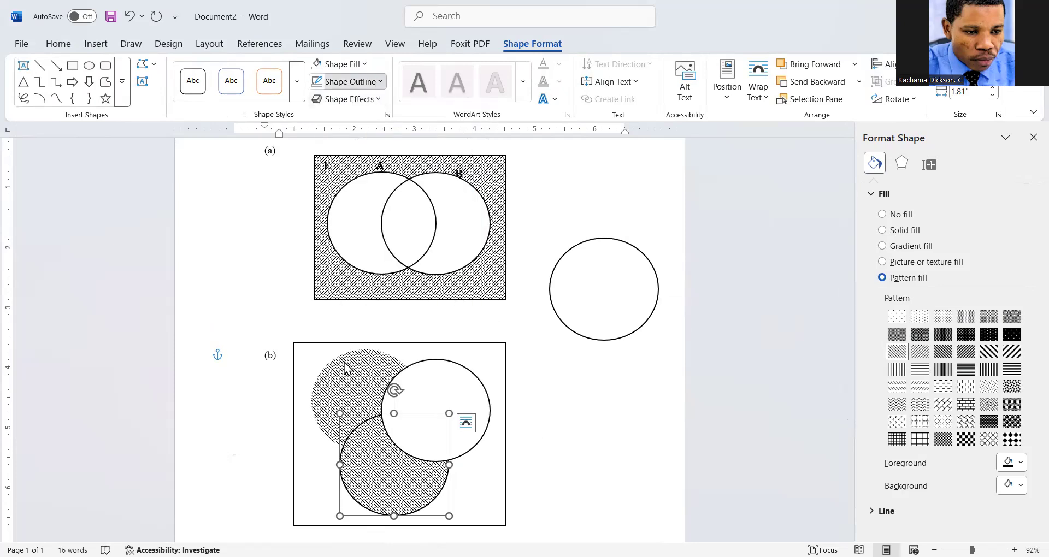
{"action": "left_click", "coordinate": [345, 317]}
Move the spare unfilled circle exactly over the upper-left patterned circle, and paste another copy over the lower patterned circle
{"action": "left_click", "coordinate": [596, 337]}
{"action": "mouse_move", "coordinate": [596, 337]}
{"action": "left_mouse_down"}
{"action": "mouse_move", "coordinate": [440, 385]}
{"action": "mouse_move", "coordinate": [371, 418]}
{"action": "mouse_move", "coordinate": [357, 455]}
{"action": "left_mouse_up"}
{"action": "left_click_drag", "start_coordinate": [358, 455], "coordinate": [337, 436]}
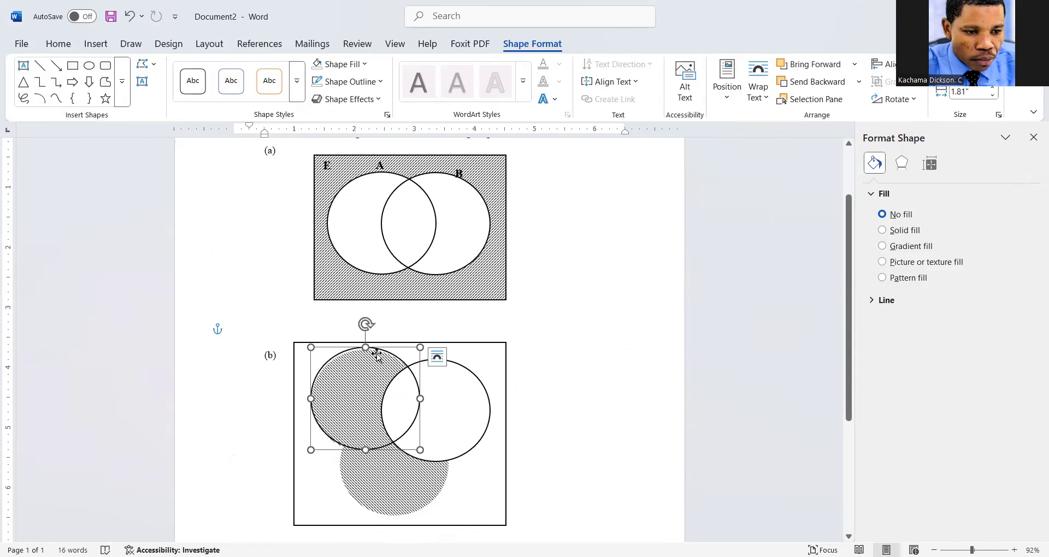
{"action": "left_click_drag", "start_coordinate": [380, 355], "coordinate": [381, 358]}
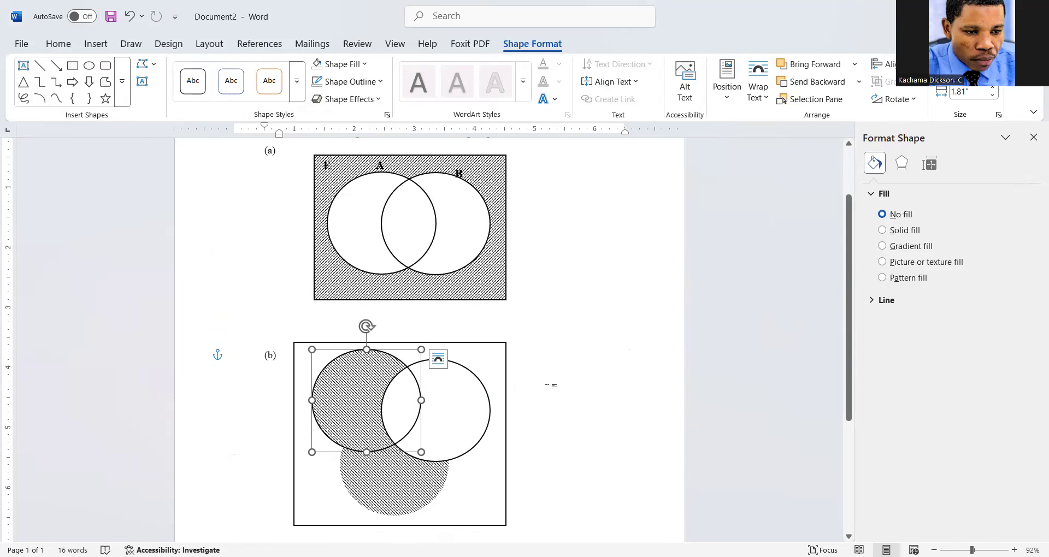
{"action": "key", "text": "ctrl+v"}
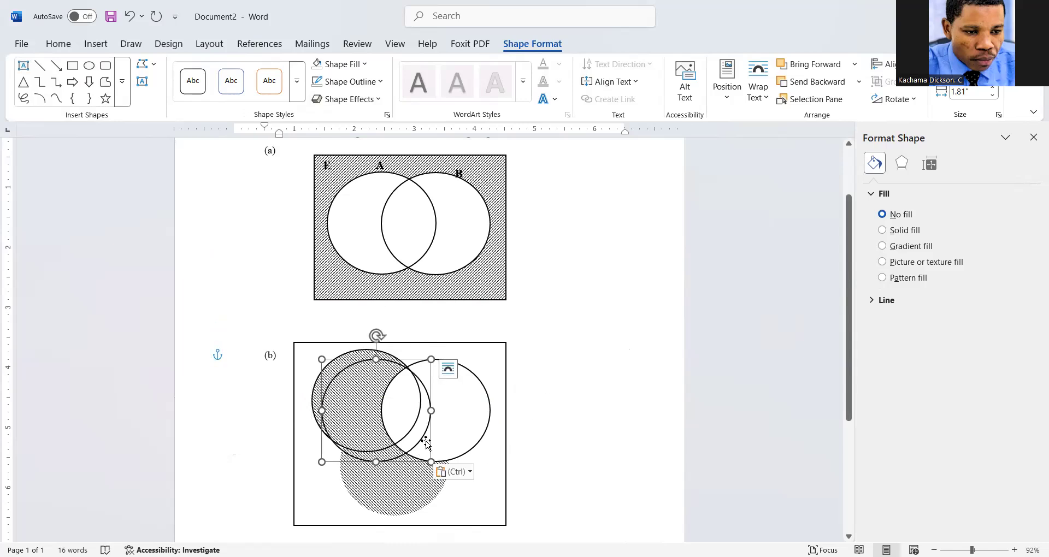
{"action": "mouse_move", "coordinate": [424, 446]}
{"action": "left_mouse_down"}
{"action": "mouse_move", "coordinate": [418, 478]}
{"action": "mouse_move", "coordinate": [433, 510]}
{"action": "mouse_move", "coordinate": [435, 497]}
{"action": "left_mouse_up"}
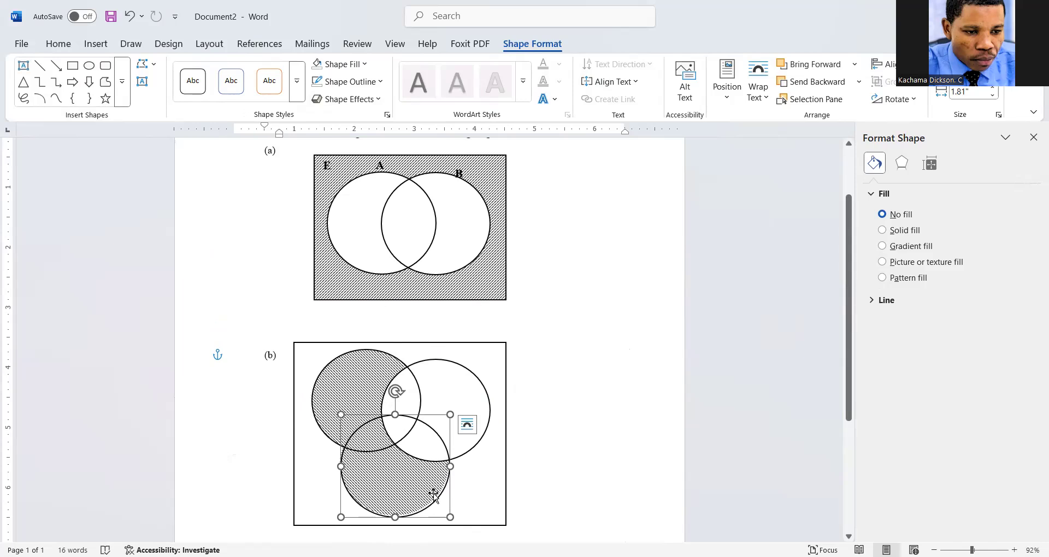
Copy the label A from diagram (a) and place the copy beside the upper-left circle of diagram (b)
{"action": "left_click", "coordinate": [599, 437]}
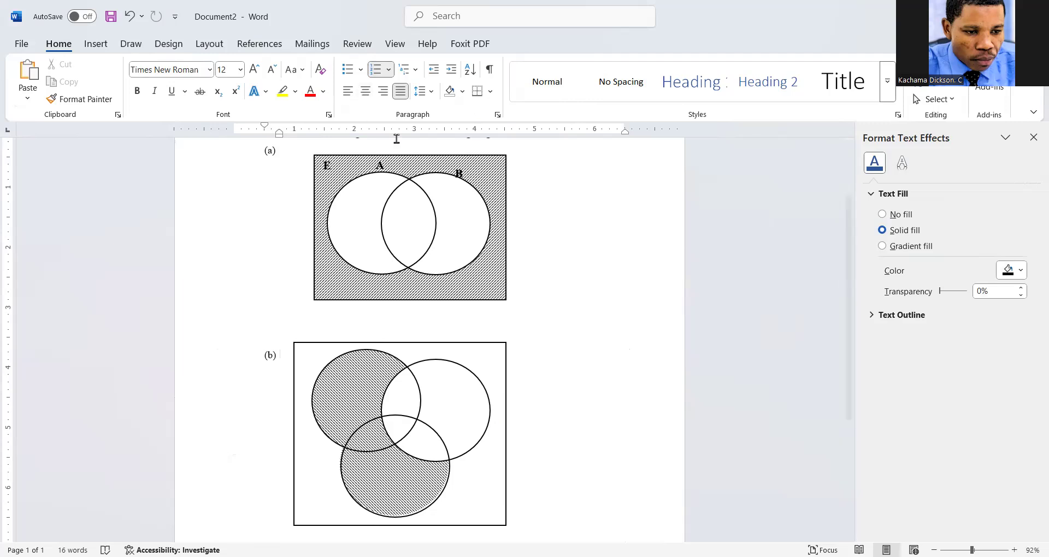
{"action": "left_click", "coordinate": [379, 194]}
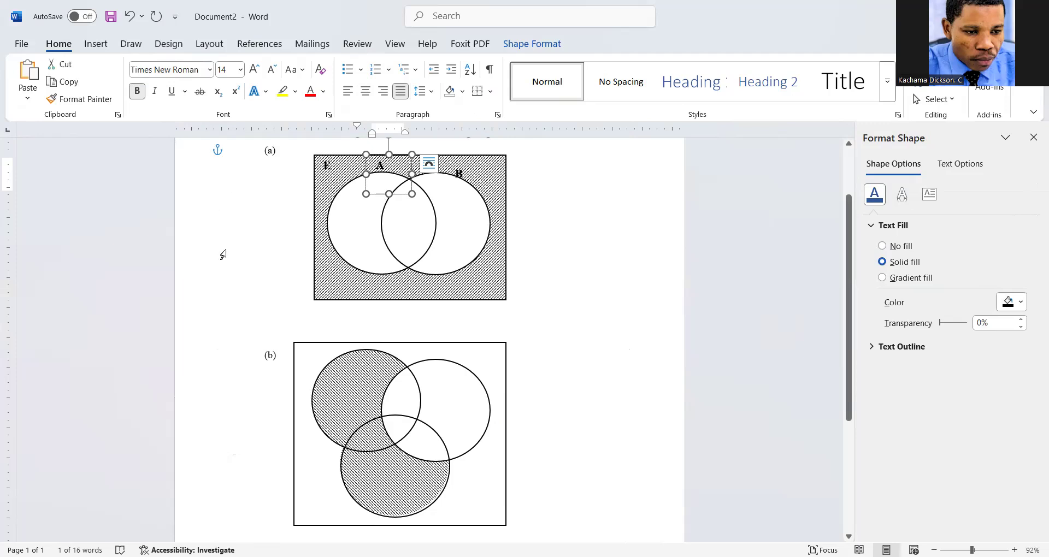
{"action": "key", "text": "ctrl+c"}
{"action": "left_click", "coordinate": [358, 333]}
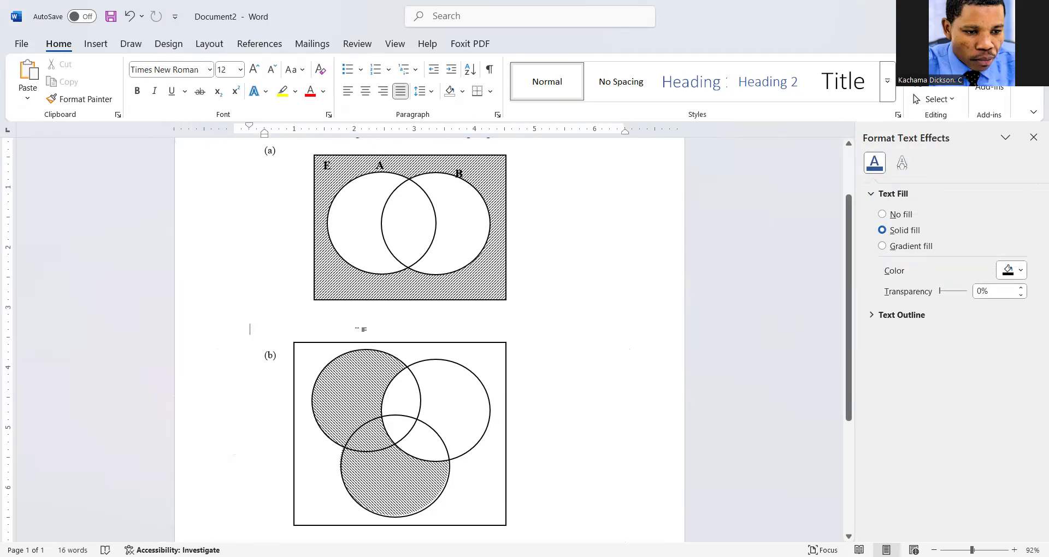
{"action": "key", "text": "ctrl+v"}
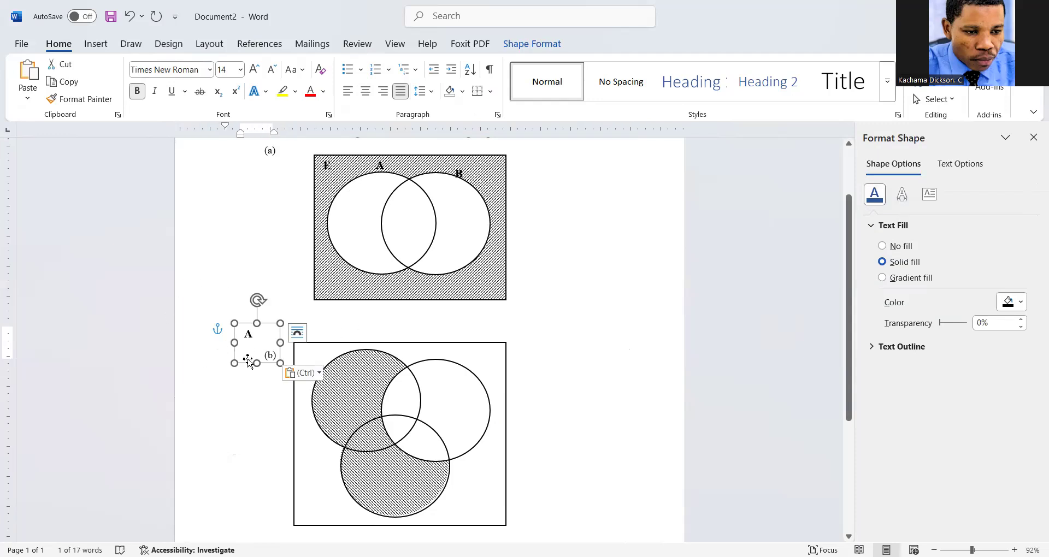
{"action": "left_click_drag", "start_coordinate": [249, 362], "coordinate": [341, 378]}
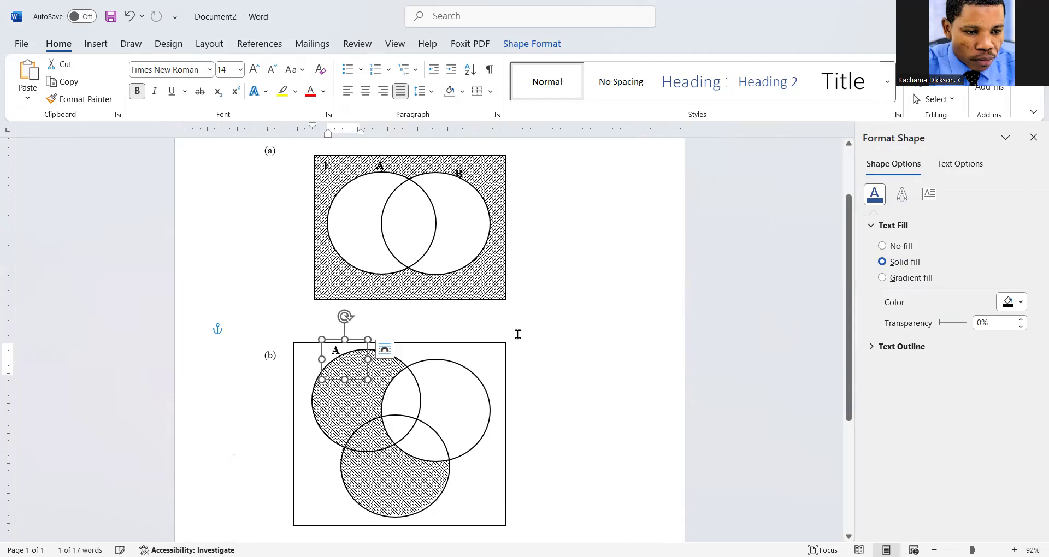
Paste another copy of the label beside the upper-right circle of diagram (b) and change its text to B
{"action": "left_click", "coordinate": [544, 316]}
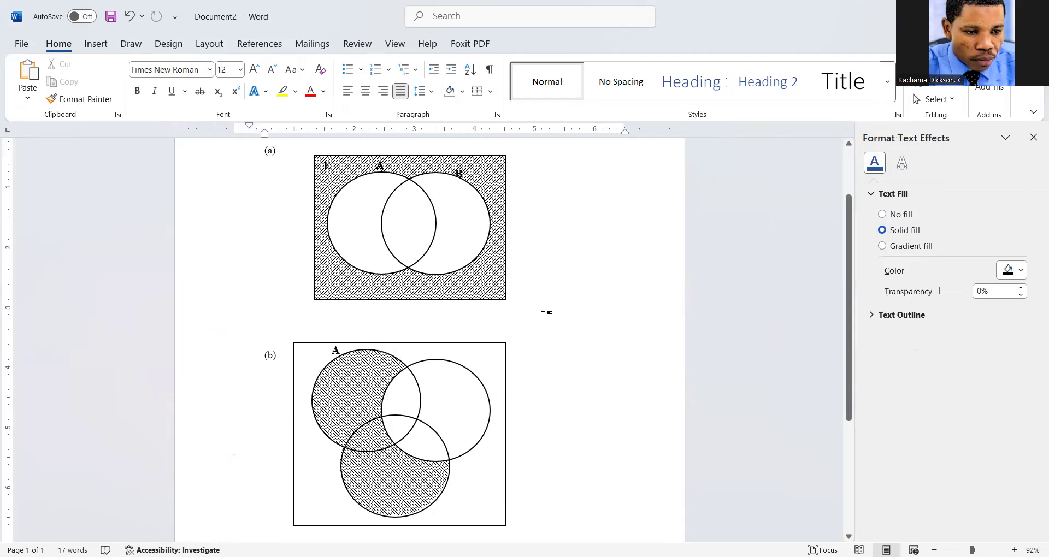
{"action": "key", "text": "ctrl+v"}
{"action": "left_click_drag", "start_coordinate": [265, 339], "coordinate": [497, 395]}
{"action": "double_click", "coordinate": [472, 366]}
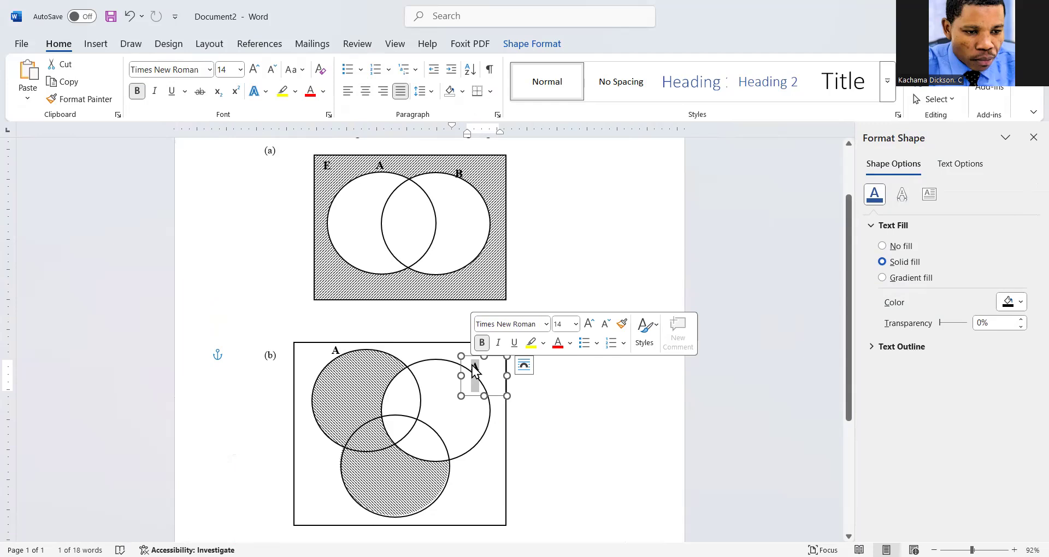
{"action": "type", "text": "B"}
Paste a further label copy beside the lower circle of diagram (b) and change its text to C
{"action": "left_click", "coordinate": [538, 429]}
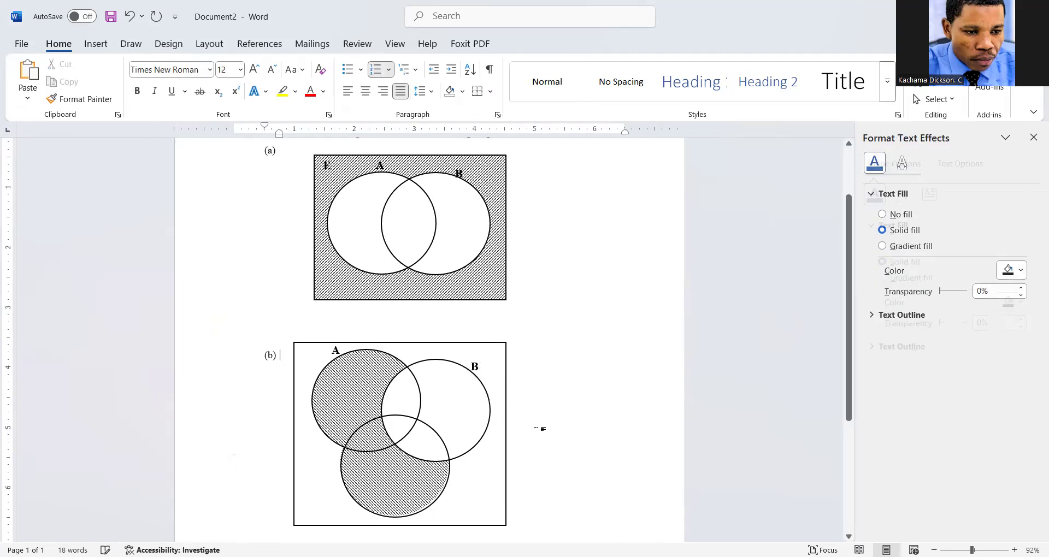
{"action": "key", "text": "ctrl+v"}
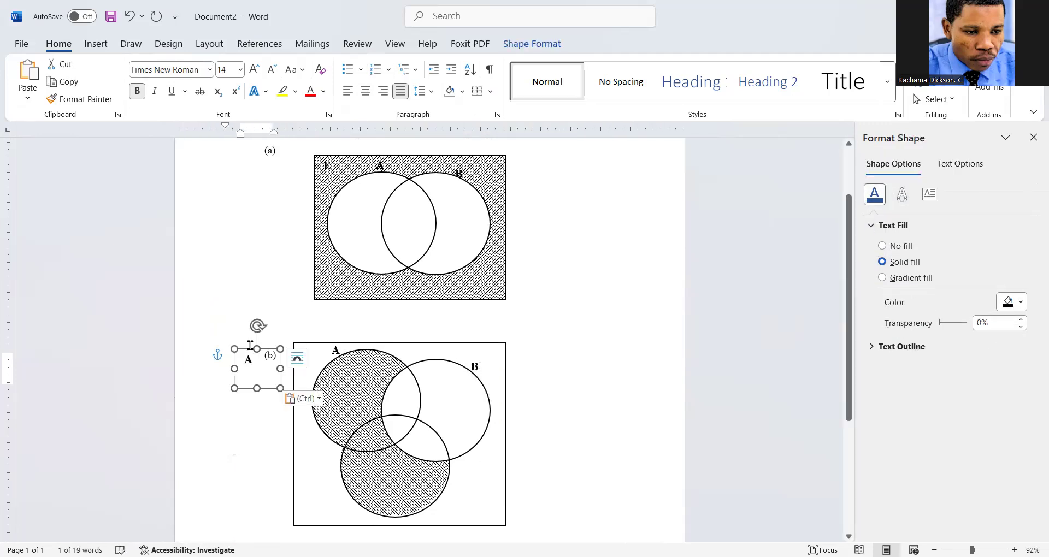
{"action": "left_click_drag", "start_coordinate": [268, 389], "coordinate": [456, 513]}
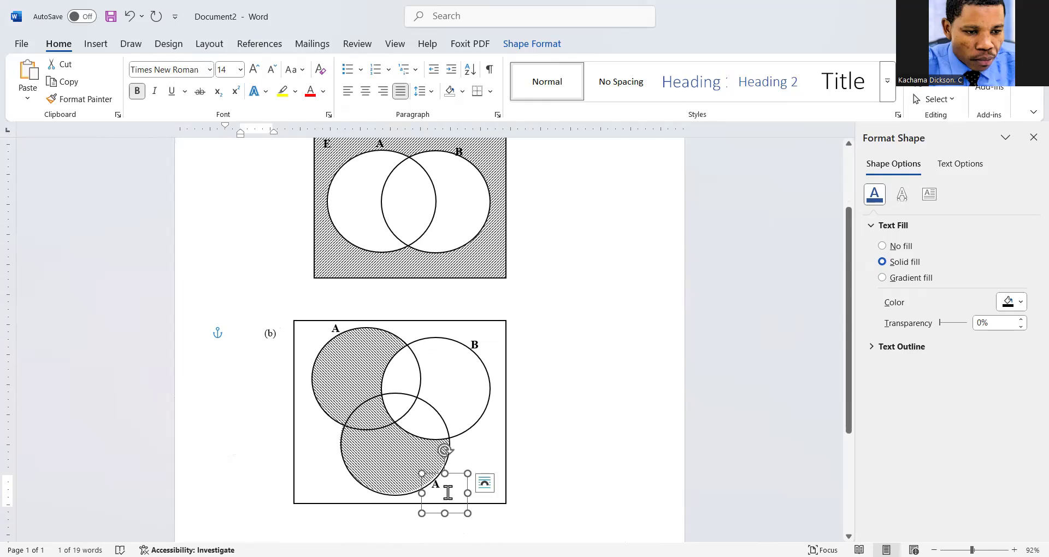
{"action": "type", "text": "C"}
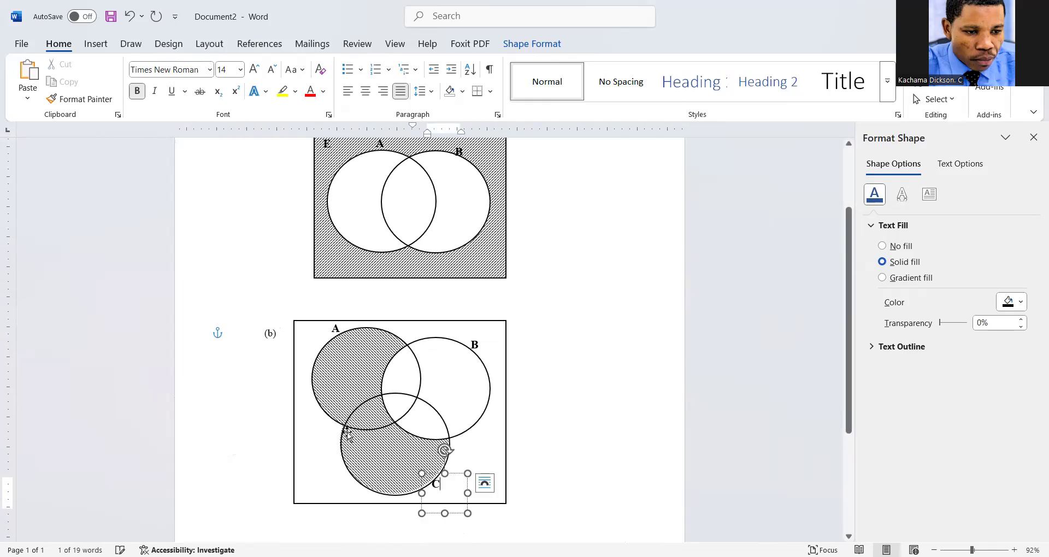
Paste another label copy, change its text to E, and move it into the upper-left corner of diagram (b)'s rectangle
{"action": "left_click", "coordinate": [266, 425]}
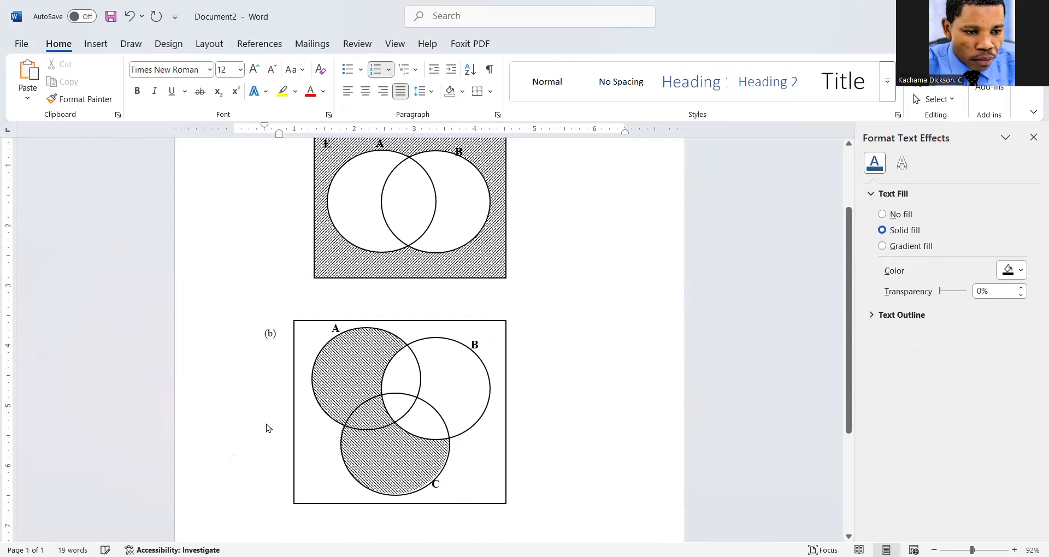
{"action": "key", "text": "ctrl+v"}
{"action": "double_click", "coordinate": [246, 337]}
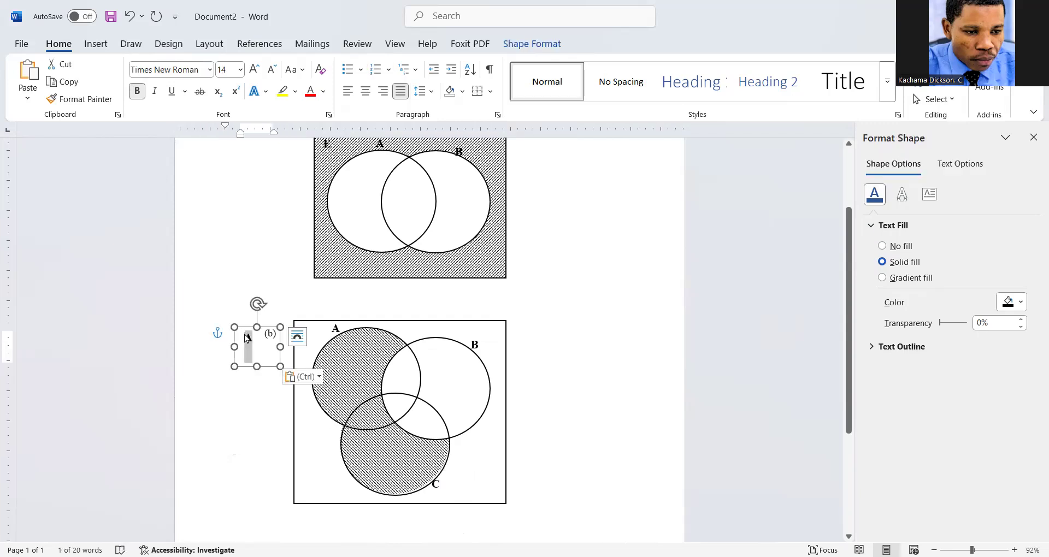
{"action": "type", "text": "E"}
{"action": "left_click_drag", "start_coordinate": [268, 365], "coordinate": [327, 355]}
Shorten the patterned rectangle of diagram (a) slightly by raising its bottom edge
{"action": "left_click", "coordinate": [369, 291]}
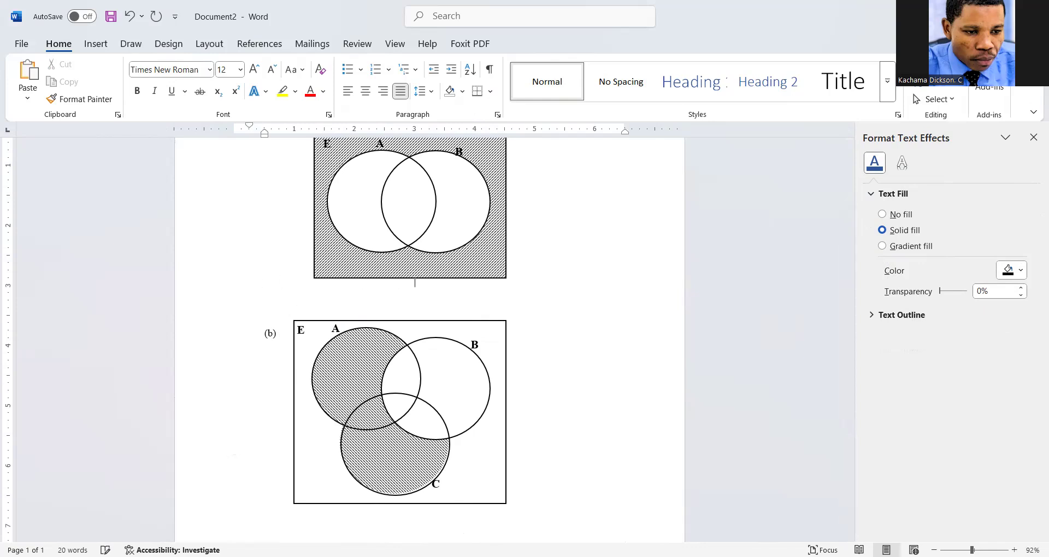
{"action": "left_click", "coordinate": [378, 273]}
{"action": "left_click_drag", "start_coordinate": [408, 277], "coordinate": [408, 266]}
Insert the equation (A ∪ B)′ on the line beneath diagram (a)
{"action": "left_click", "coordinate": [390, 295]}
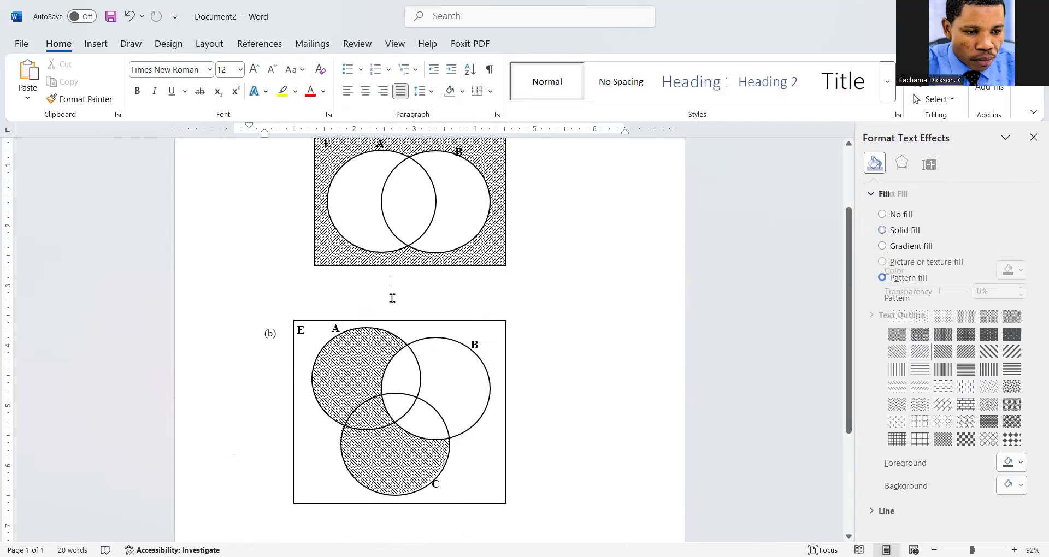
{"action": "key", "text": "alt"}
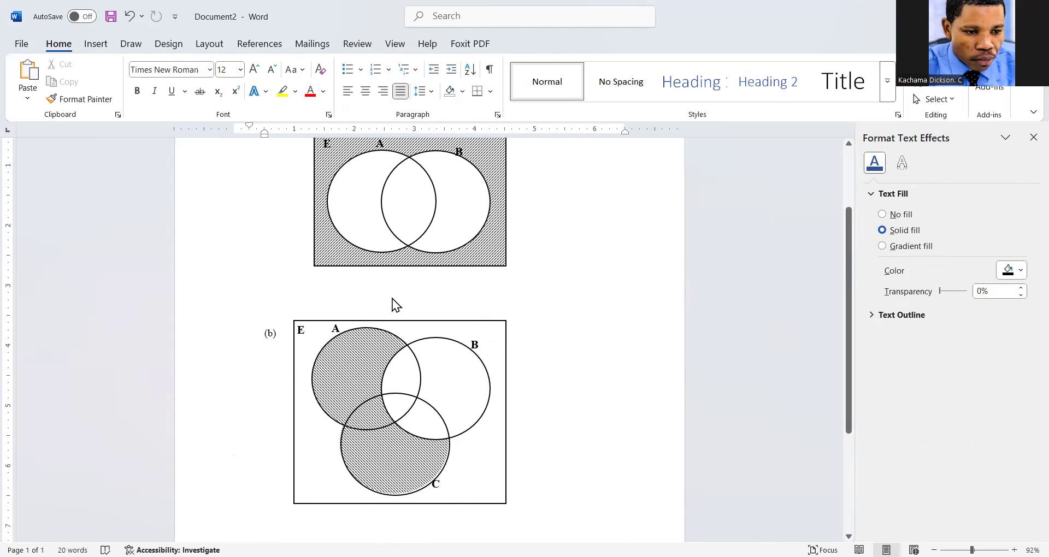
{"action": "key", "text": "alt+equal"}
{"action": "type", "text": "A"}
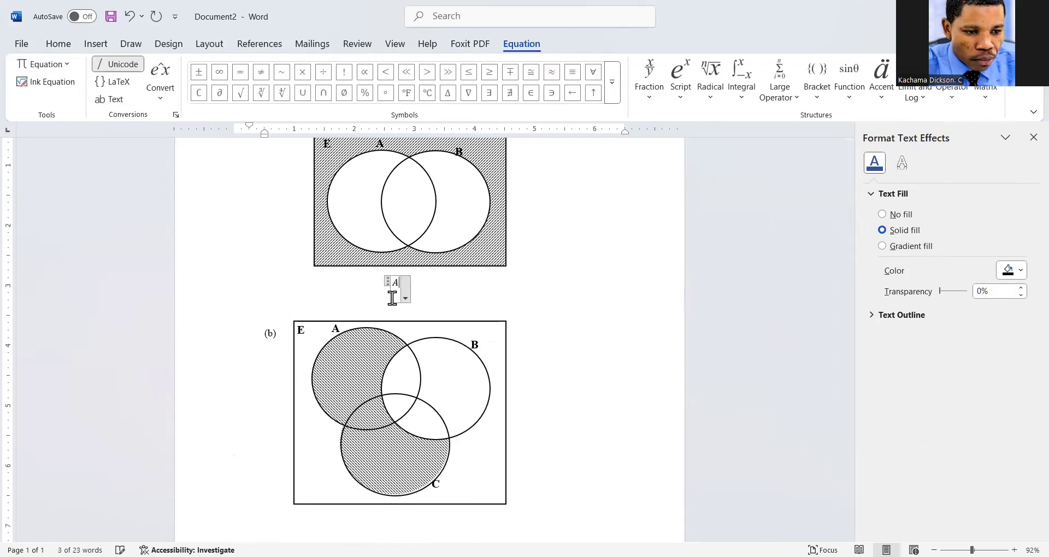
{"action": "key", "text": "BackSpace"}
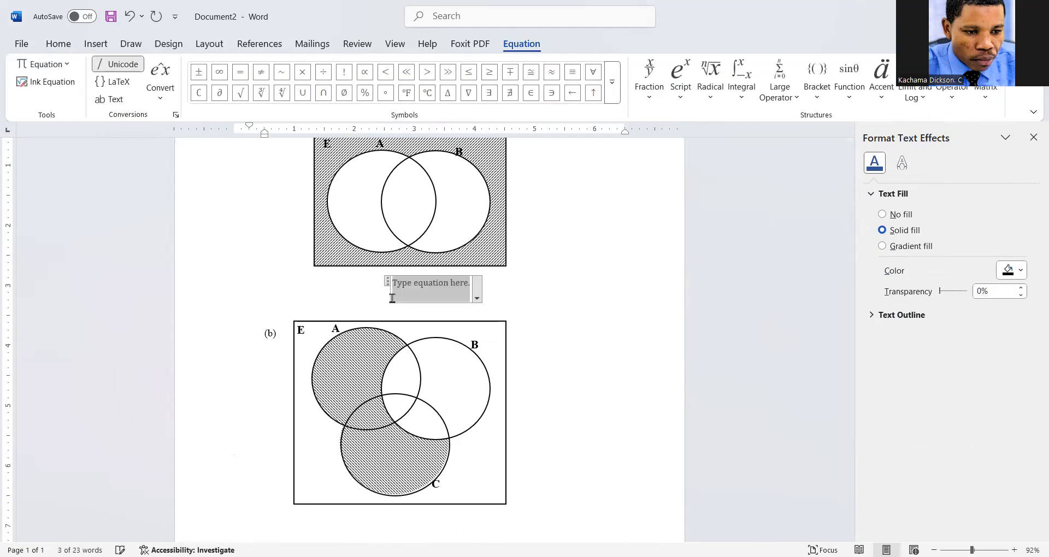
{"action": "type", "text": "(A"}
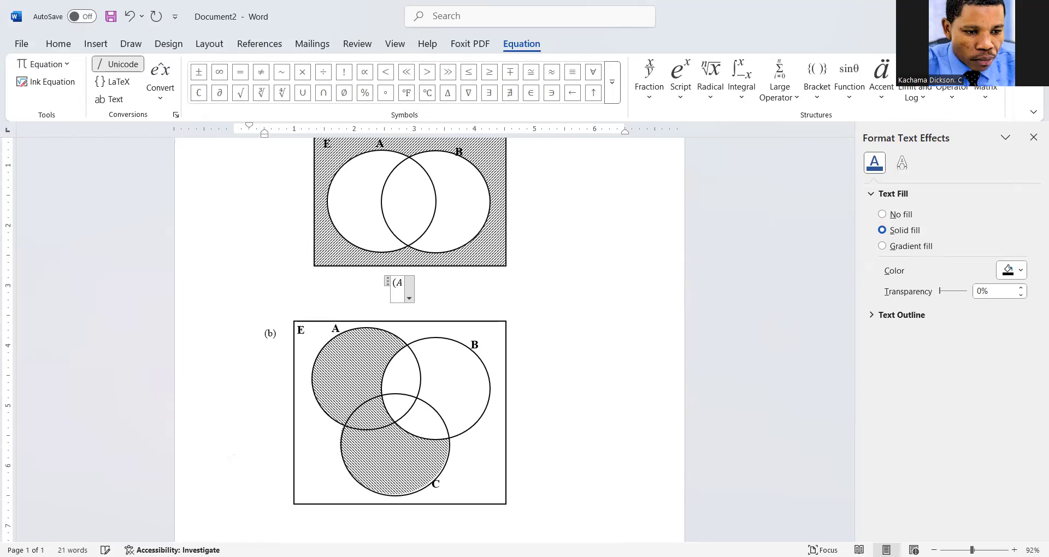
{"action": "left_click", "coordinate": [305, 90]}
{"action": "type", "text": "B"}
{"action": "type", "text": ")'"}
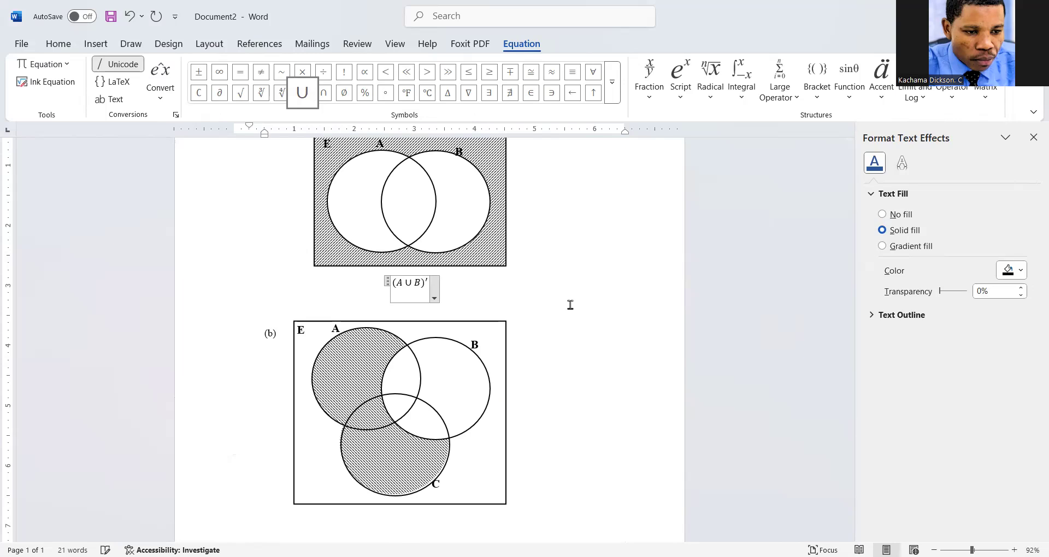
{"action": "left_click", "coordinate": [250, 256]}
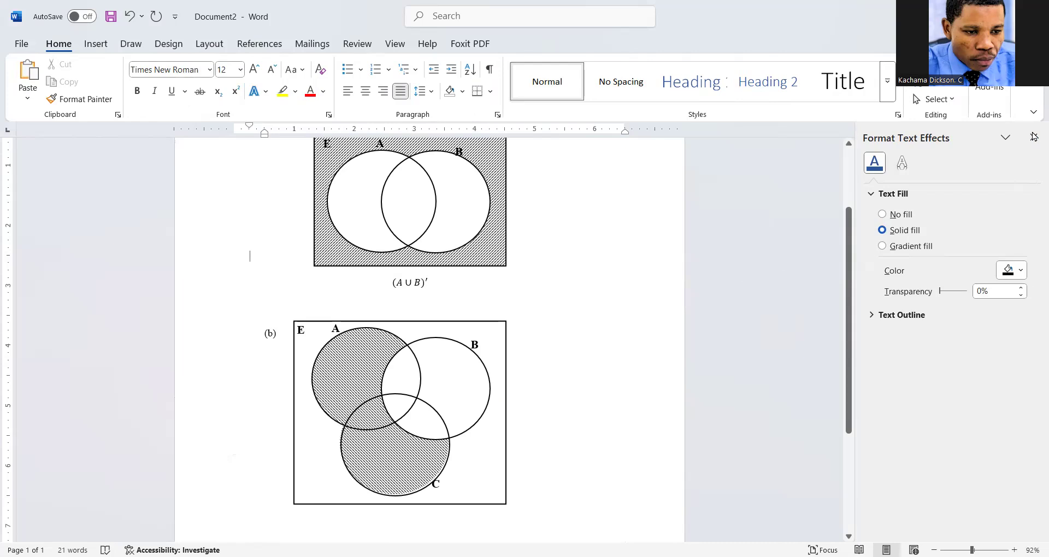
Enter F after the (b) marker and start a new unnumbered line beneath diagram (b)
{"action": "left_click_drag", "start_coordinate": [847, 316], "coordinate": [850, 399]}
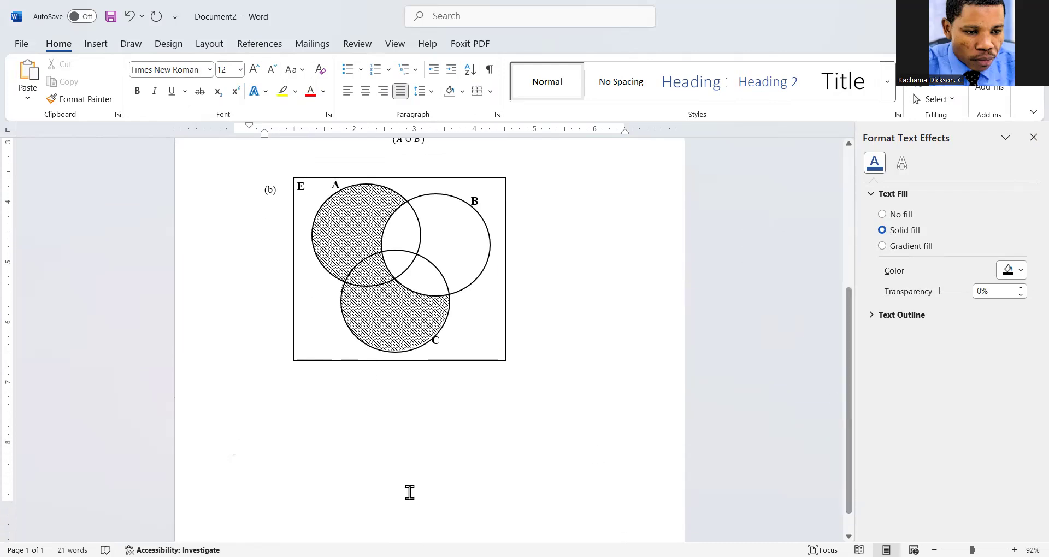
{"action": "left_click", "coordinate": [532, 340]}
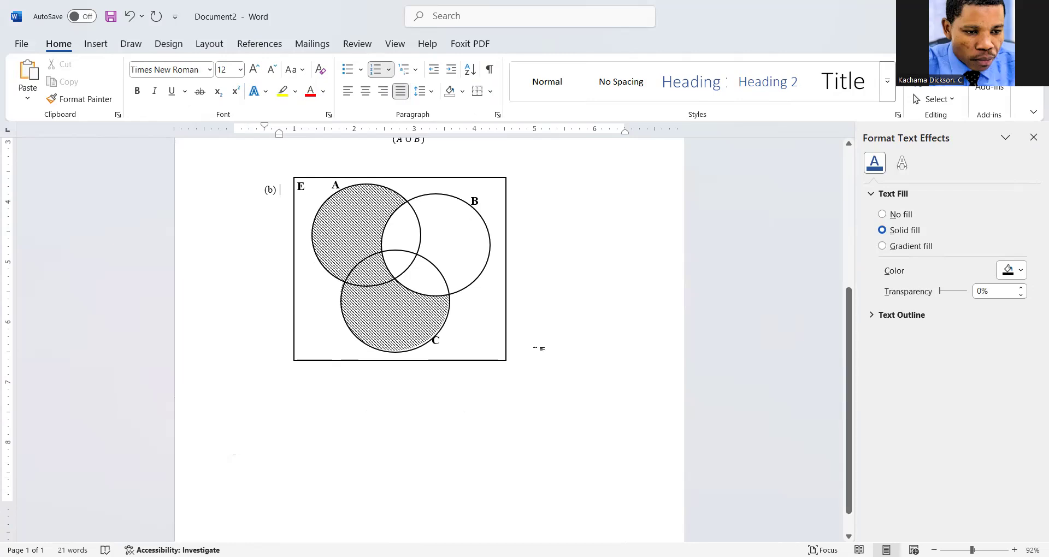
{"action": "left_click", "coordinate": [454, 341]}
{"action": "left_click", "coordinate": [377, 390]}
{"action": "type", "text": "F"}
{"action": "key", "text": "Return"}
{"action": "key", "text": "BackSpace"}
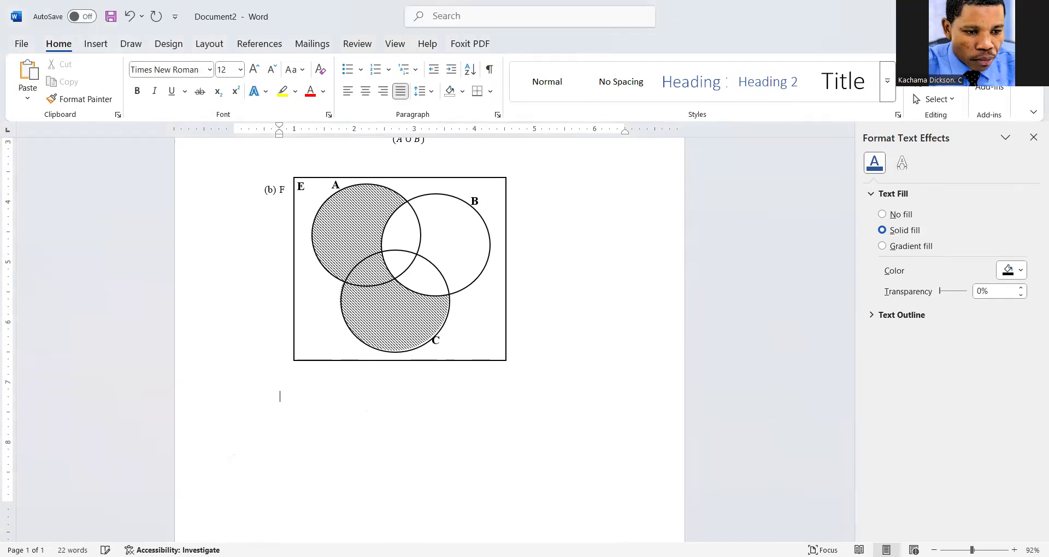
Insert the equation (A ∪ C) ∩ B′ on the line beneath diagram (b)
{"action": "key", "text": "alt+equal"}
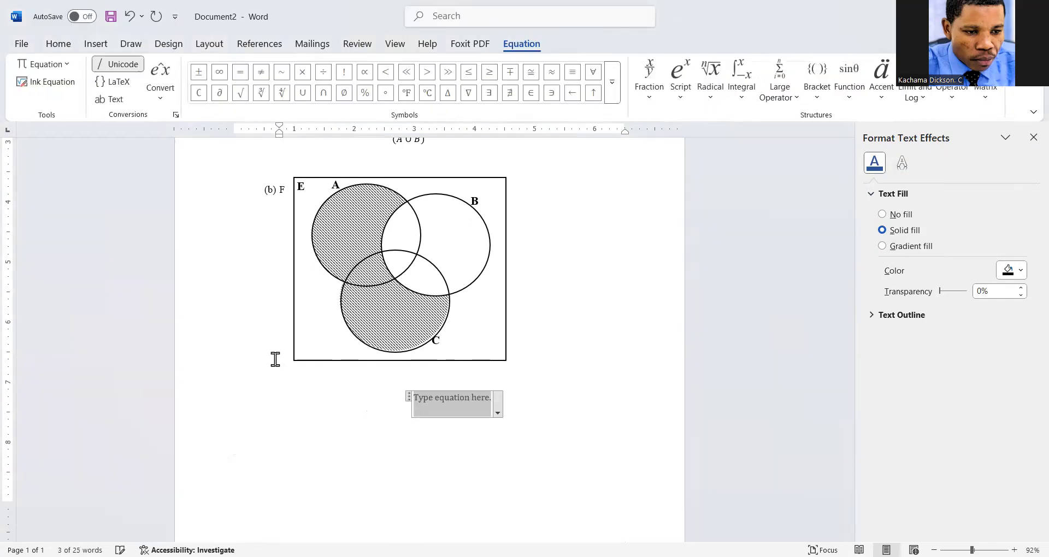
{"action": "type", "text": "(A"}
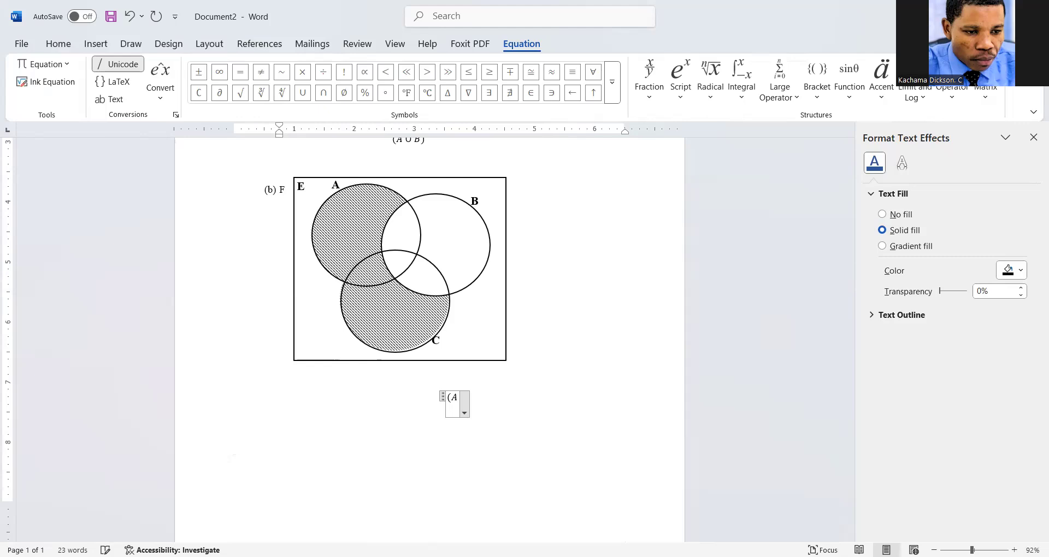
{"action": "left_click", "coordinate": [304, 94]}
{"action": "type", "text": "C"}
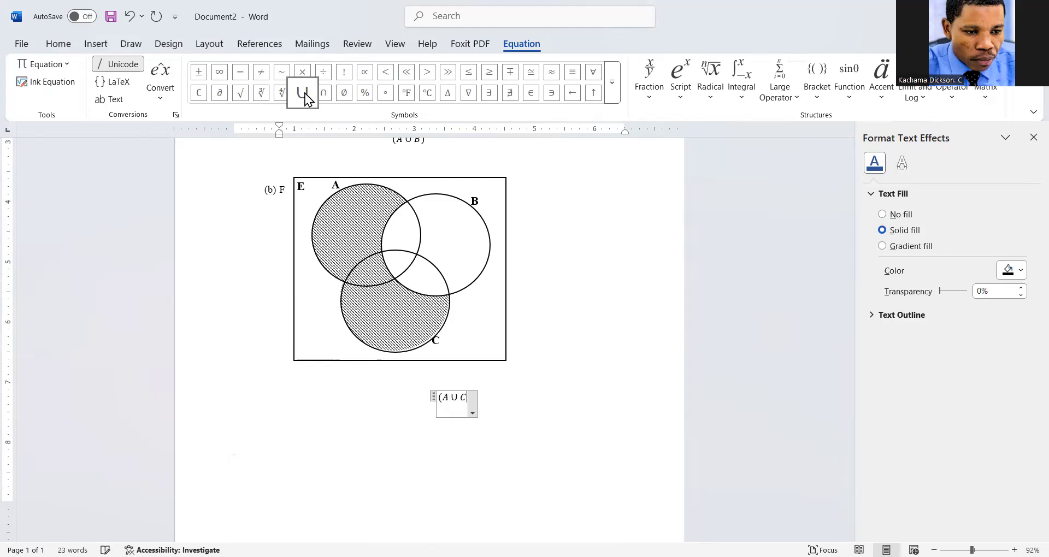
{"action": "type", "text": ")"}
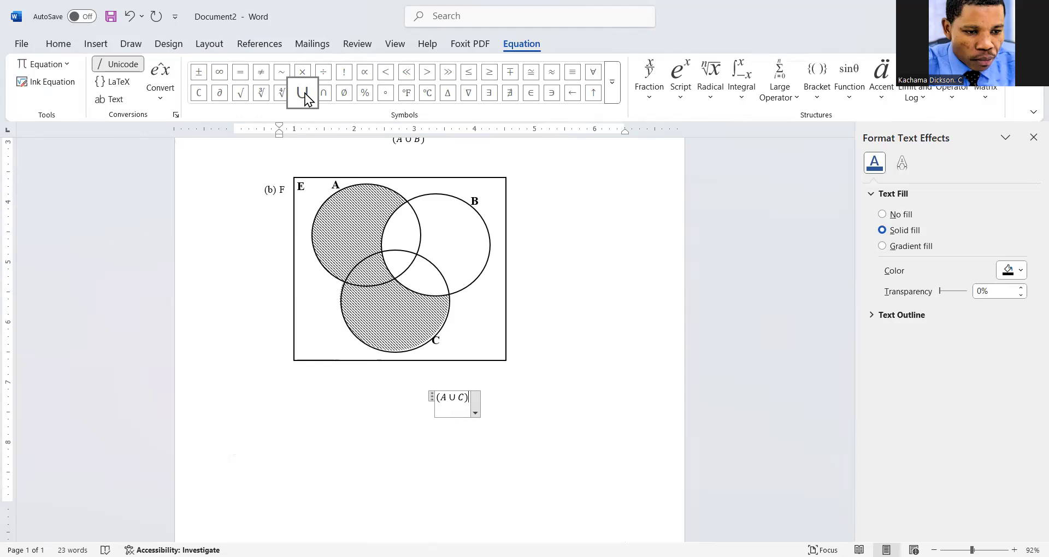
{"action": "type", "text": "N"}
{"action": "key", "text": "BackSpace"}
{"action": "type", "text": "N"}
{"action": "key", "text": "BackSpace"}
{"action": "left_click", "coordinate": [319, 94]}
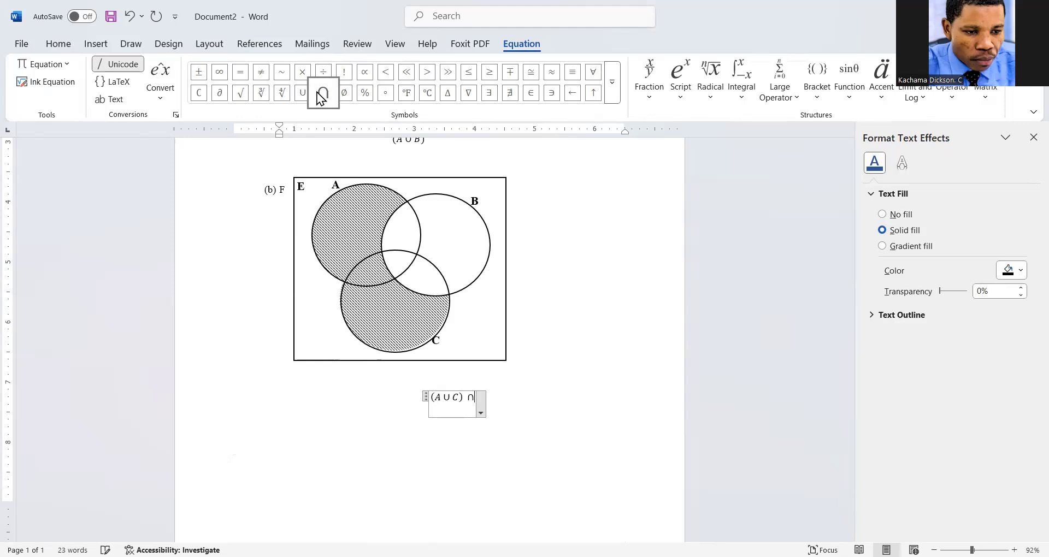
{"action": "type", "text": "B'"}
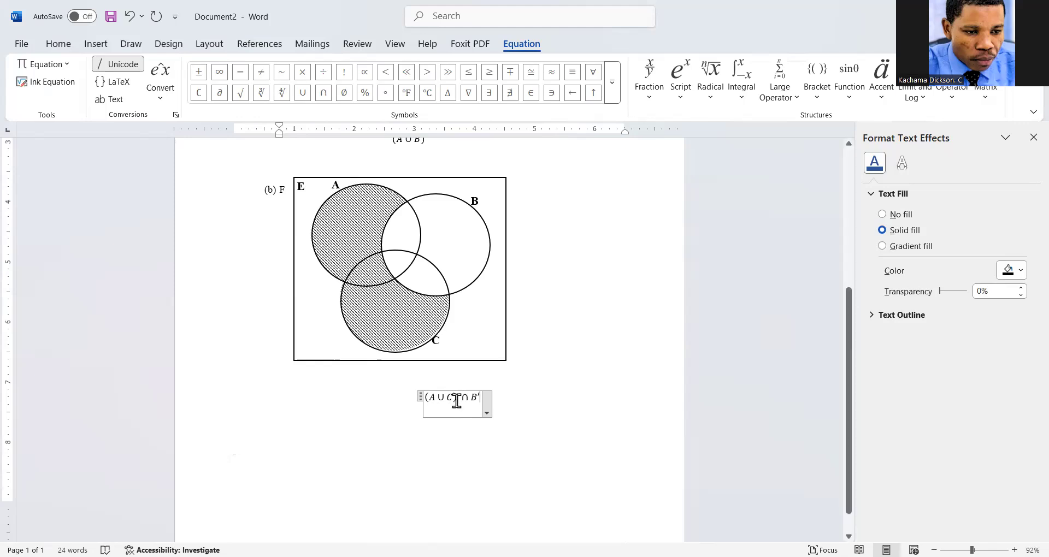
Make the equation under diagram (b) inline and indent it towards the middle of the diagram
{"action": "left_click", "coordinate": [497, 402]}
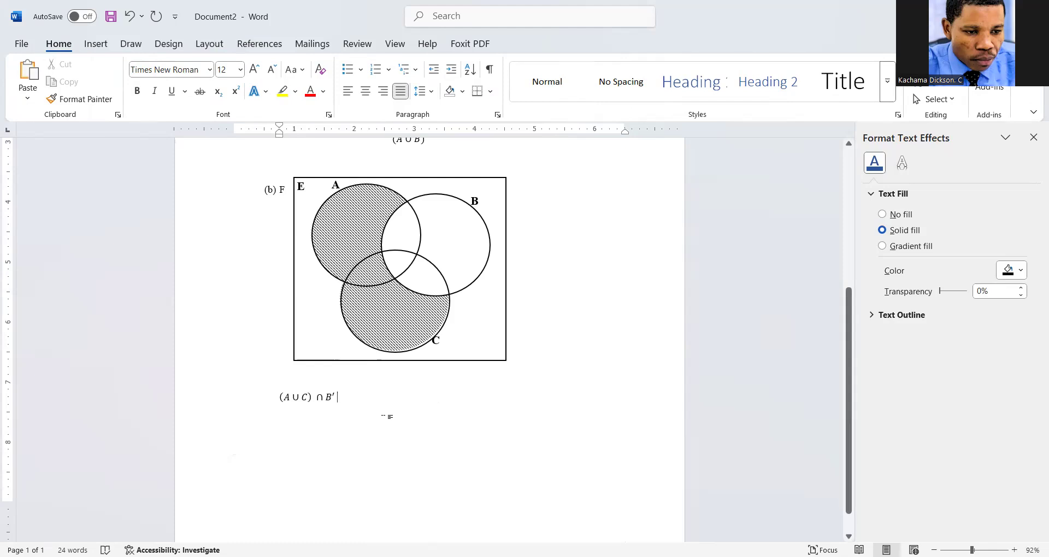
{"action": "left_click", "coordinate": [278, 397]}
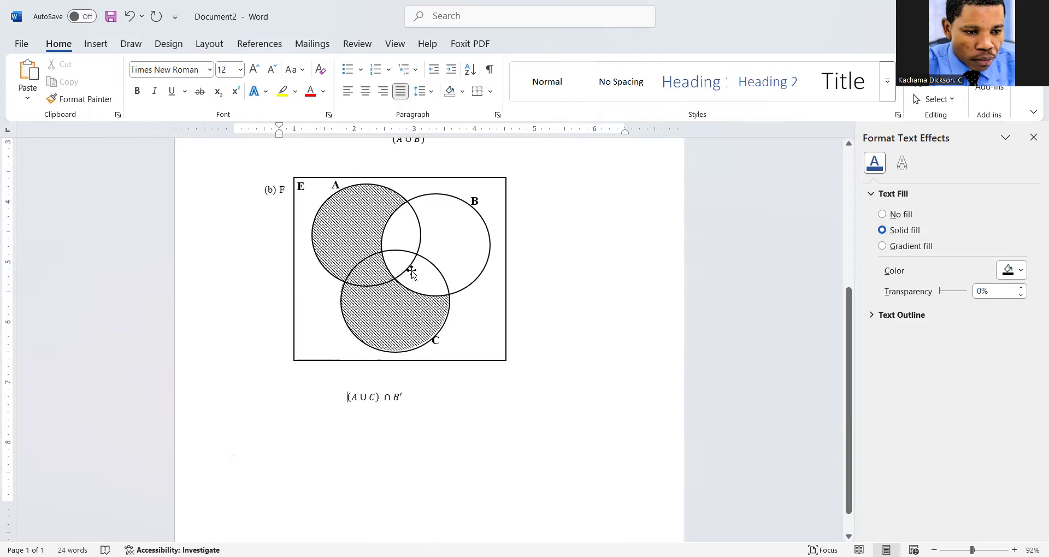
{"action": "left_click", "coordinate": [428, 276]}
Start a new list item (c) on the line below the equation of diagram (b)
{"action": "left_click", "coordinate": [419, 411]}
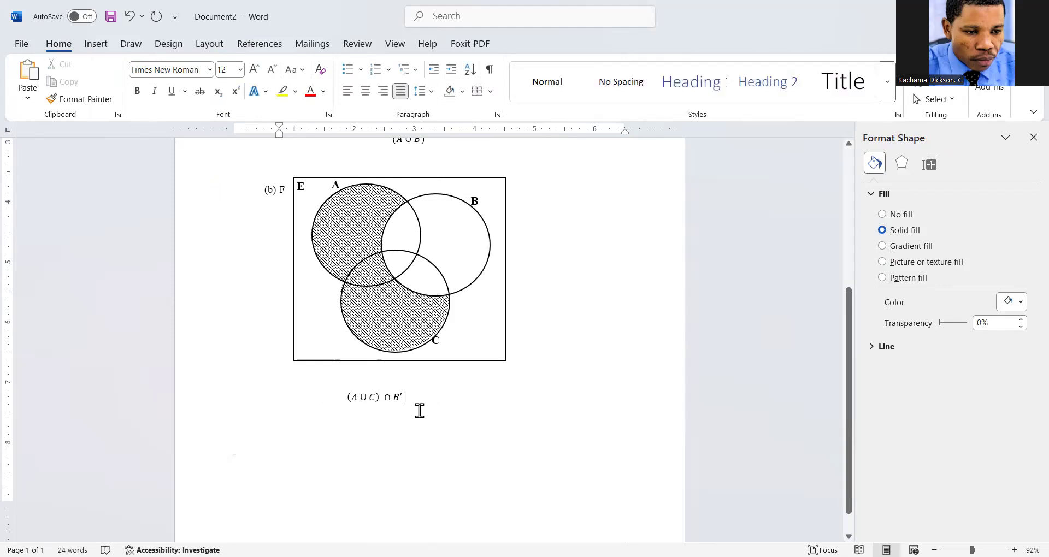
{"action": "key", "text": "Return"}
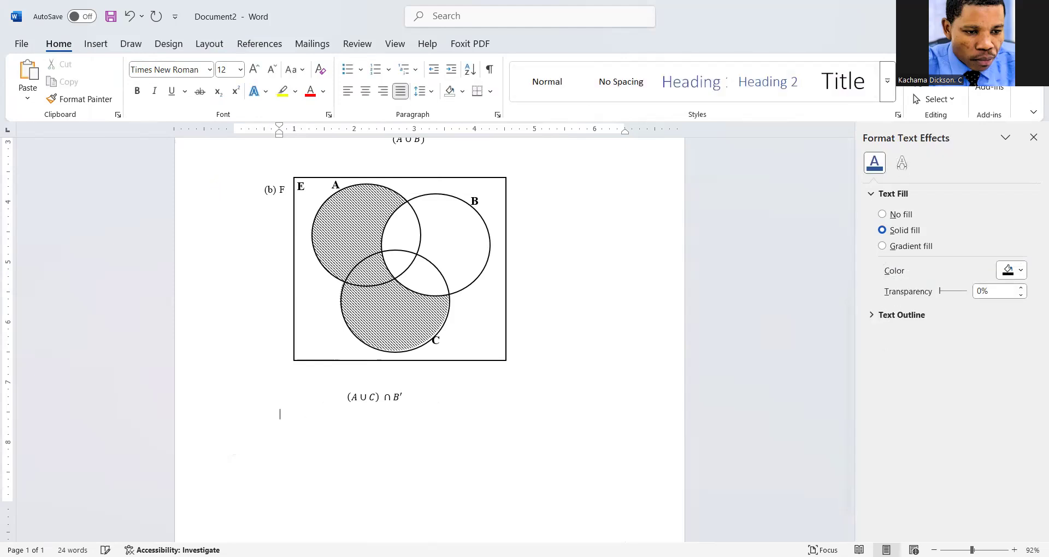
{"action": "type", "text": "(c)"}
{"action": "key", "text": "ctrl+z"}
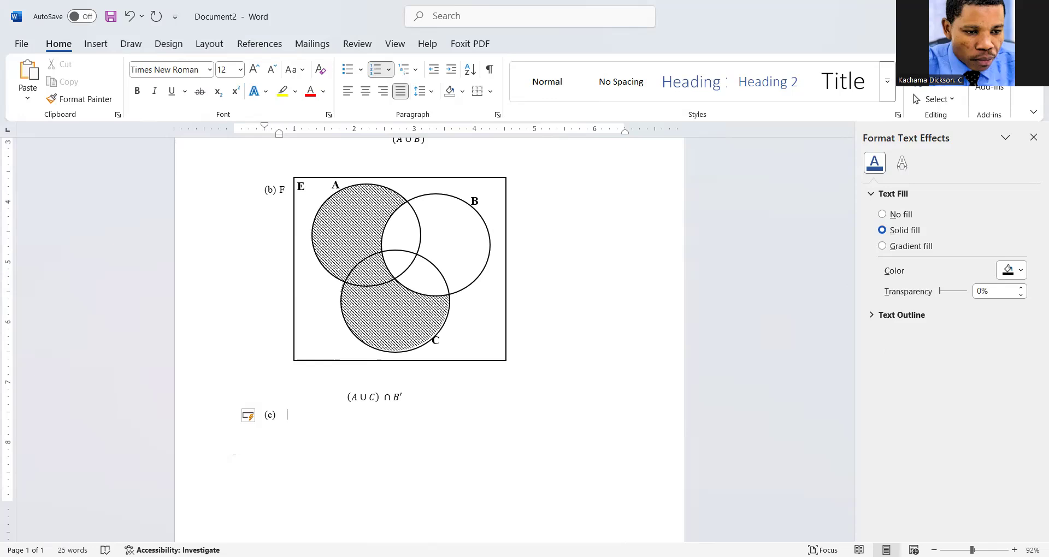
Insert an equation in list item (c) and enter A ∩ (B ∪ C) OR
{"action": "key", "text": "alt+equal"}
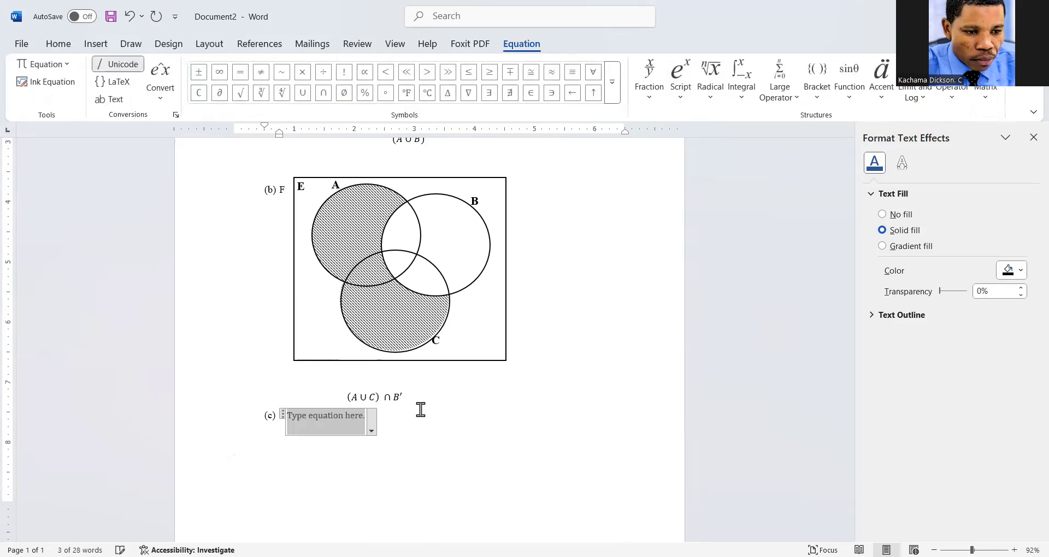
{"action": "type", "text": "A"}
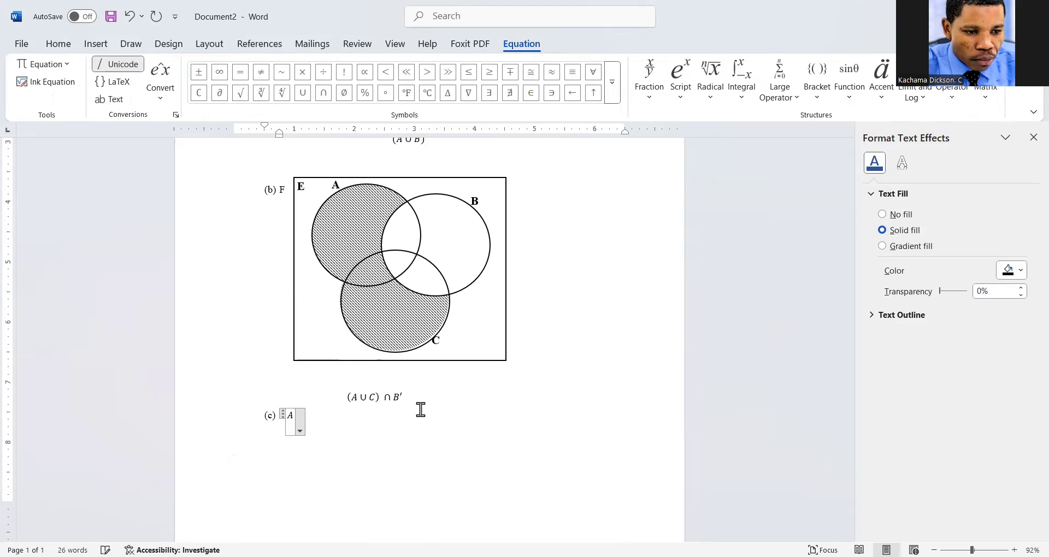
{"action": "left_click", "coordinate": [324, 93]}
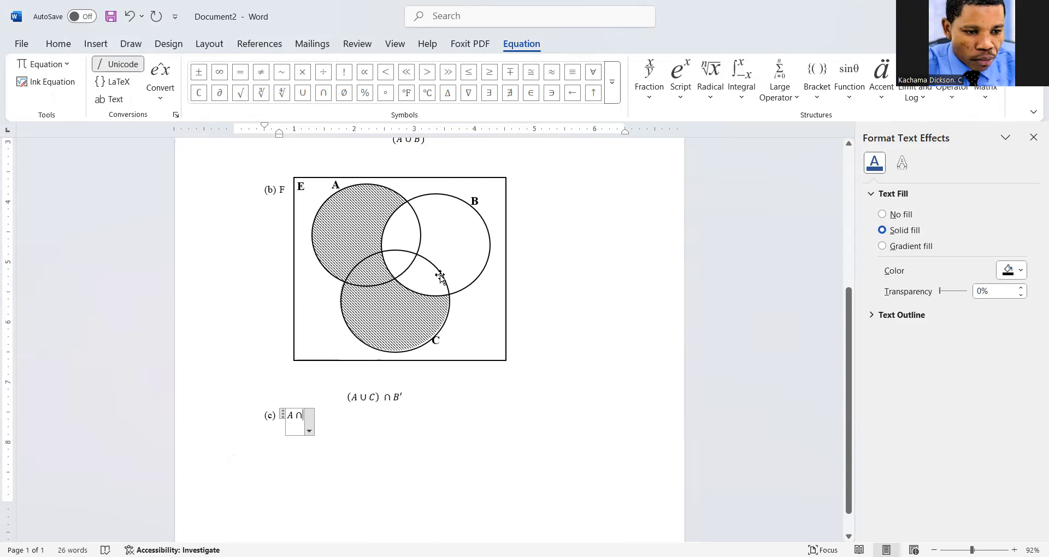
{"action": "type", "text": "("}
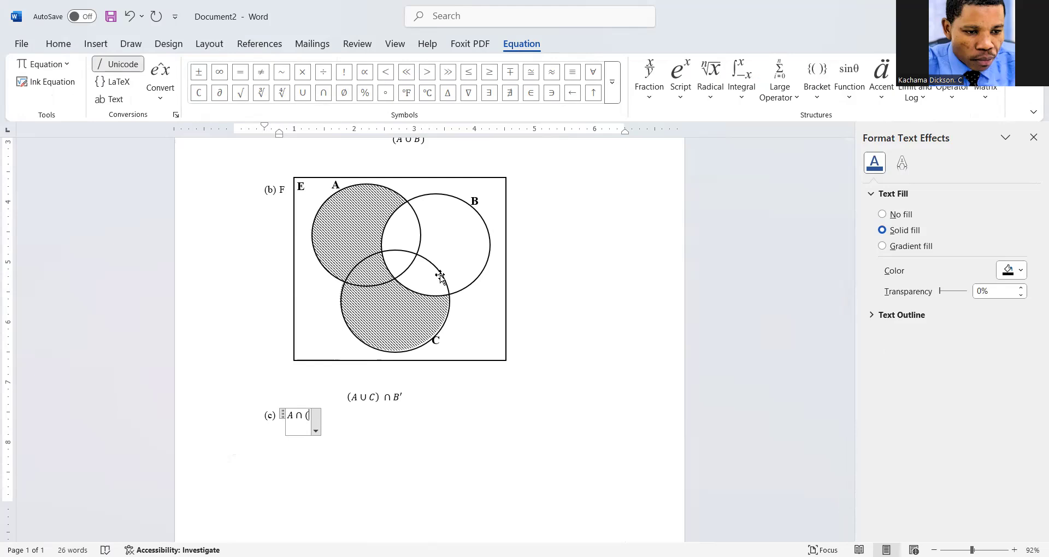
{"action": "type", "text": "B"}
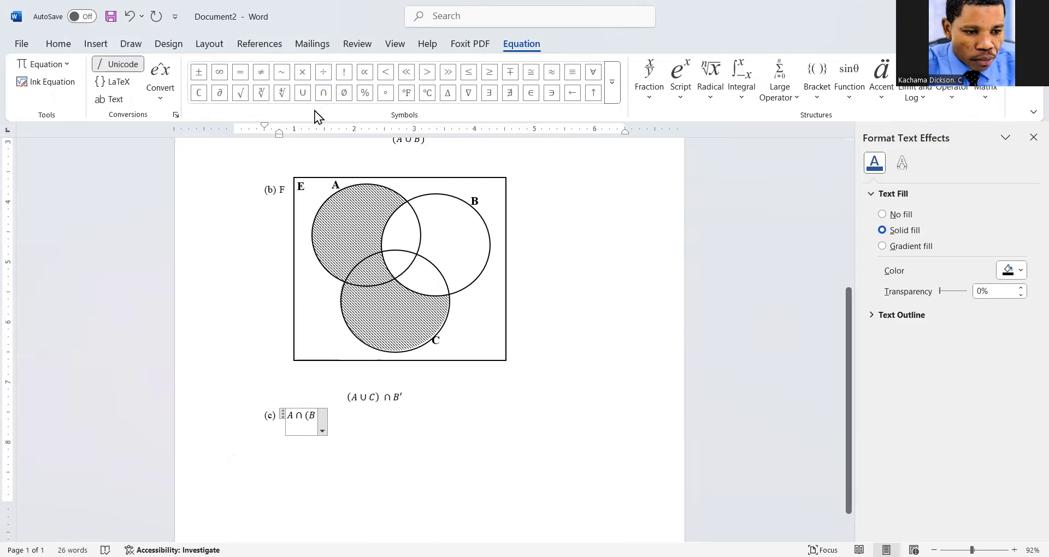
{"action": "left_click", "coordinate": [303, 92]}
{"action": "type", "text": "C"}
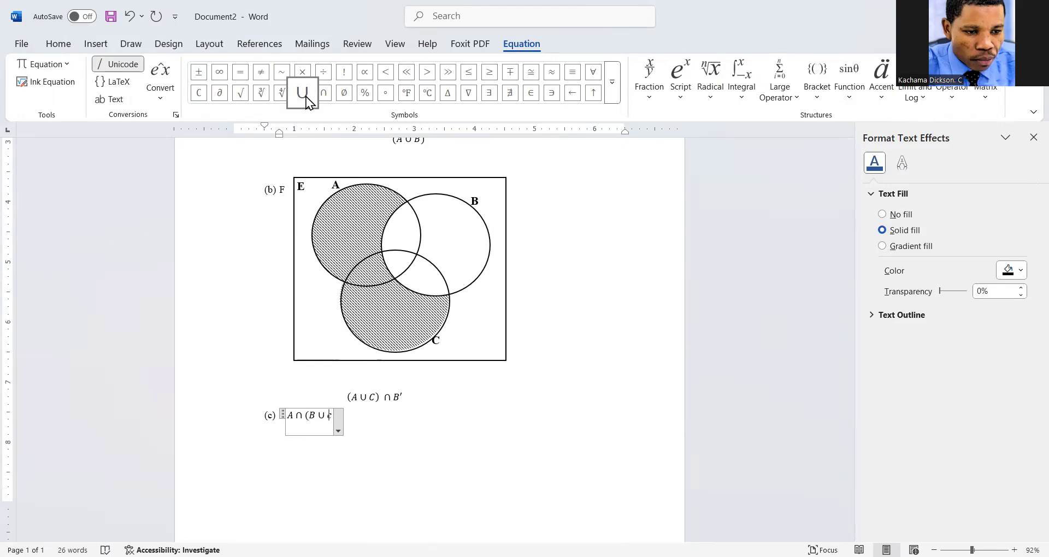
{"action": "key", "text": "BackSpace"}
{"action": "type", "text": "C) OR "}
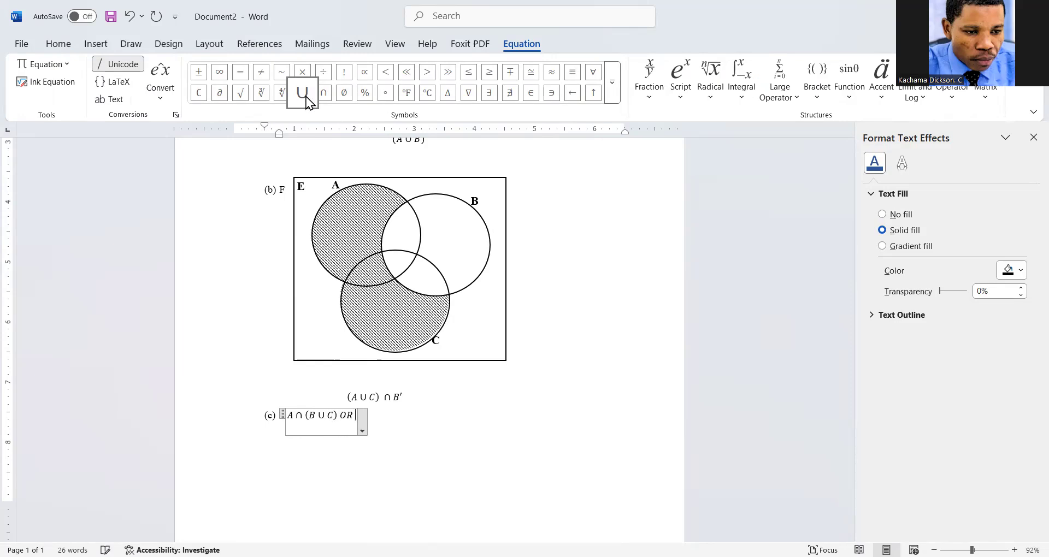
Continue the item (c) equation after OR with (A ∩ C) ∪
{"action": "type", "text": "(A"}
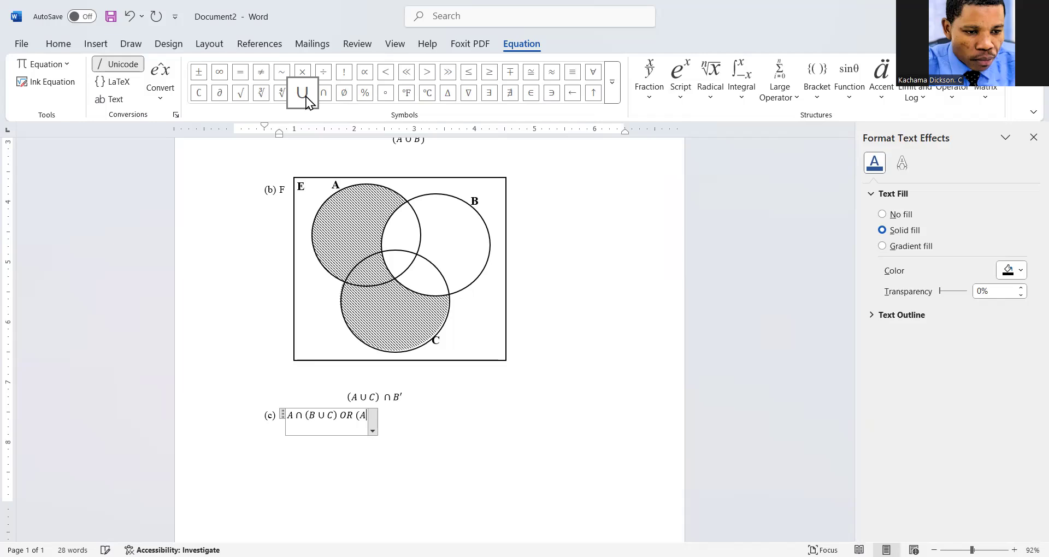
{"action": "left_click", "coordinate": [327, 95]}
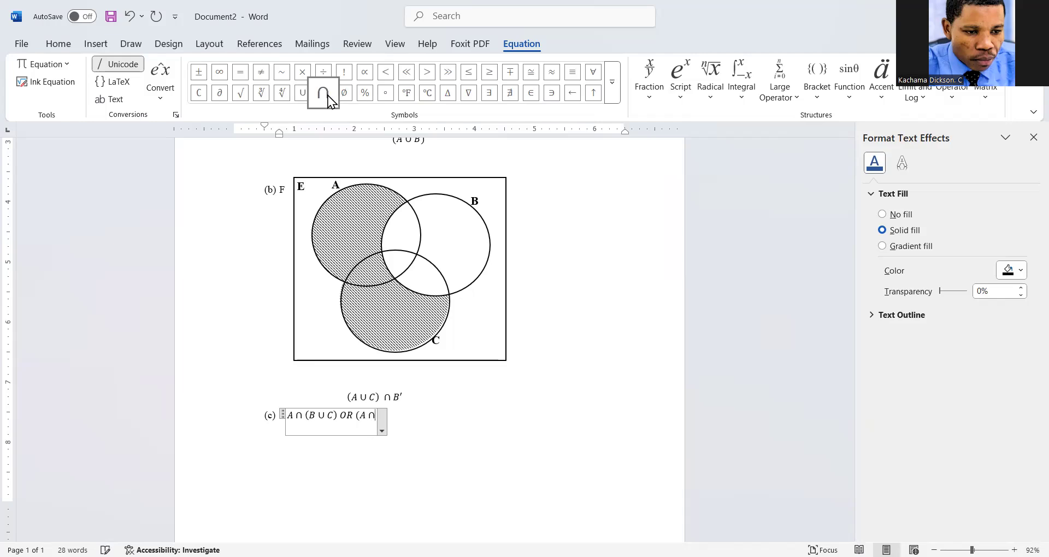
{"action": "type", "text": "c"}
{"action": "key", "text": "BackSpace"}
{"action": "type", "text": "C)"}
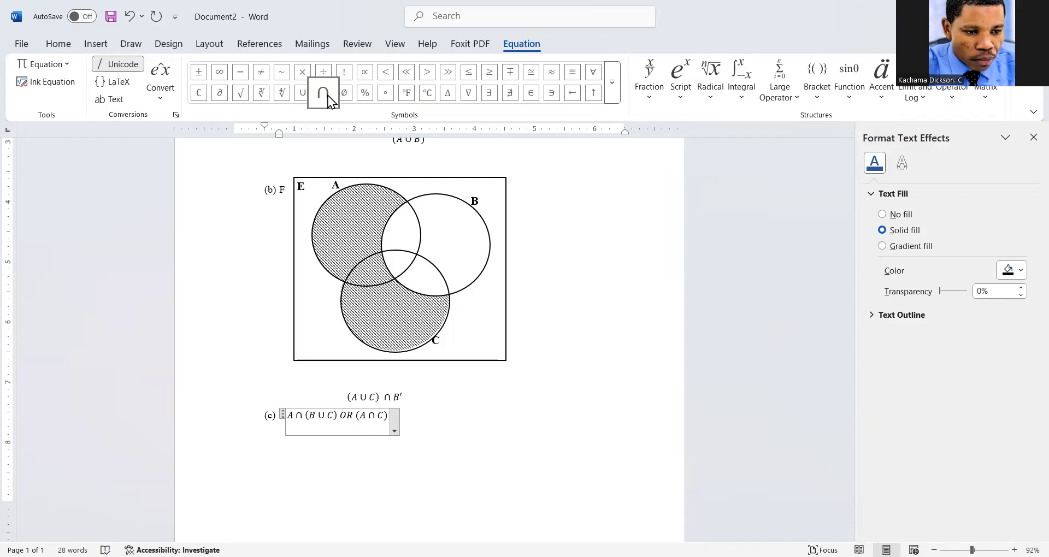
{"action": "left_click", "coordinate": [305, 94]}
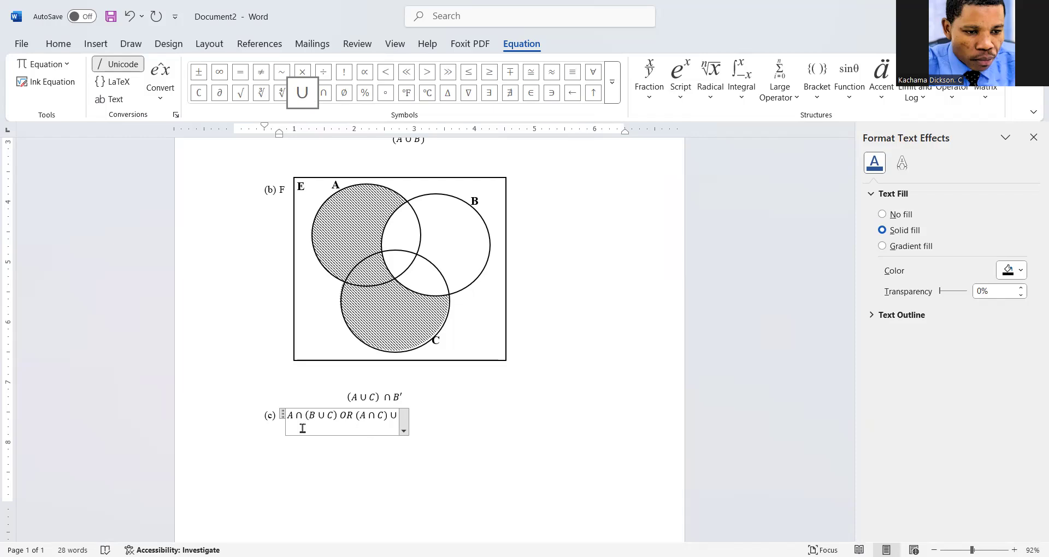
Change the part of the item (c) equation before OR to B ∩ (CA ∪ C)
{"action": "left_click_drag", "start_coordinate": [287, 418], "coordinate": [293, 419]}
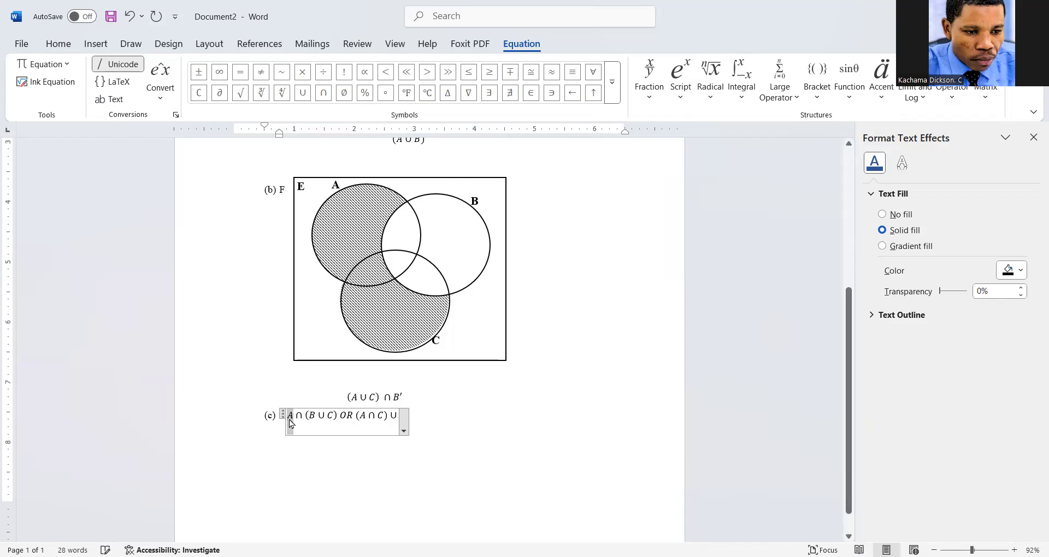
{"action": "type", "text": "B"}
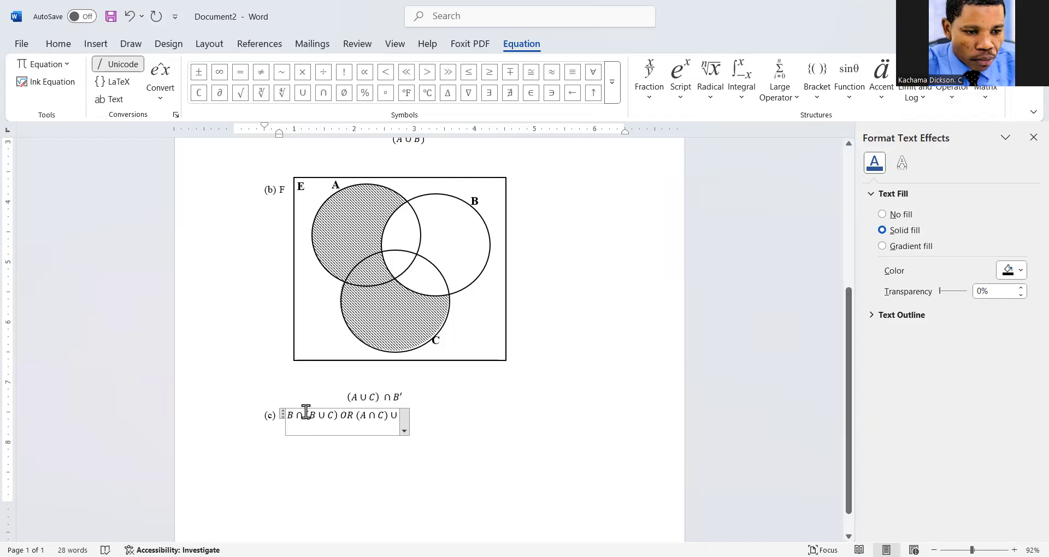
{"action": "left_click_drag", "start_coordinate": [308, 418], "coordinate": [316, 418]}
{"action": "type", "text": "C"}
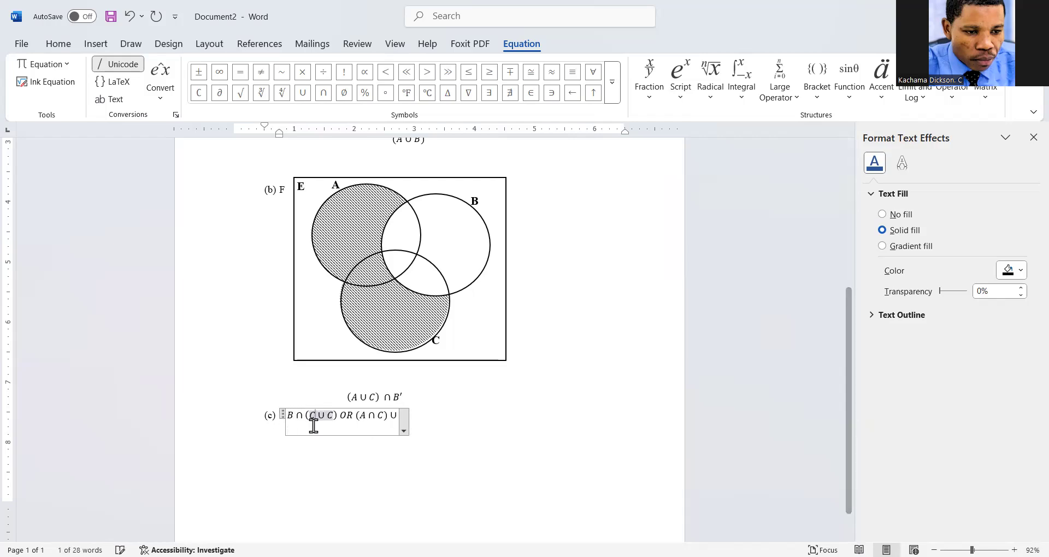
{"action": "type", "text": "A"}
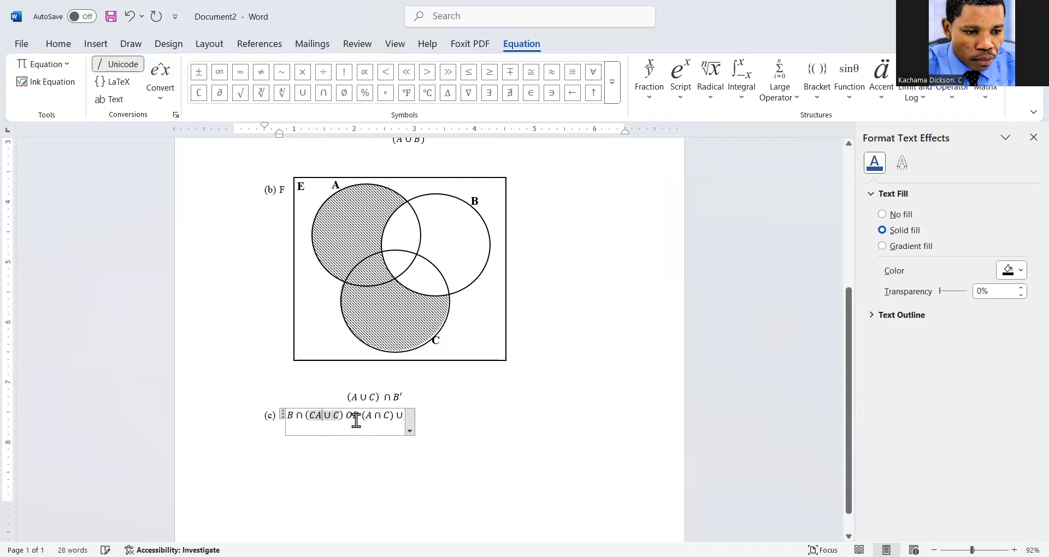
Replace the C in the bracket after OR with B, making that term (A ∩ B)
{"action": "double_click", "coordinate": [368, 416]}
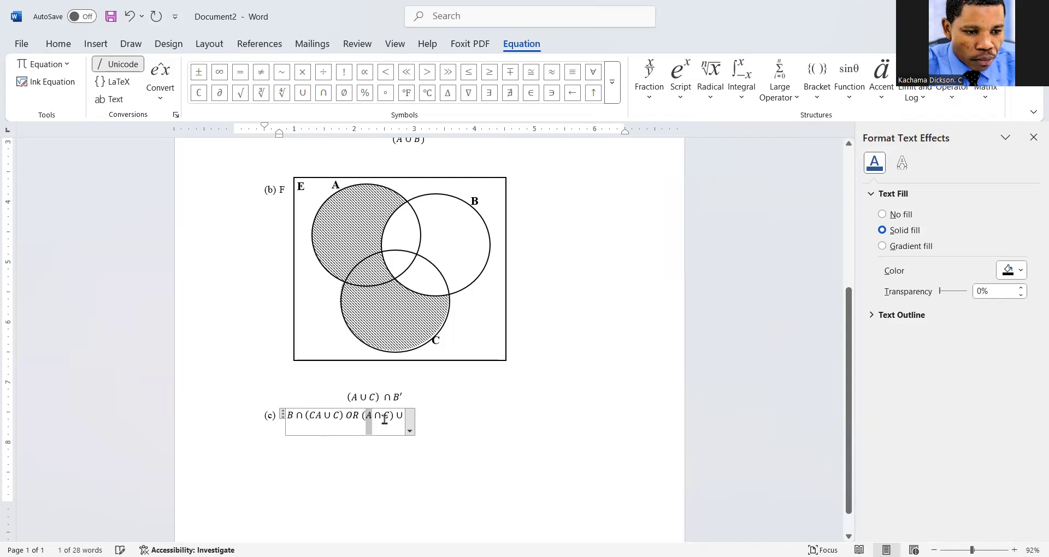
{"action": "double_click", "coordinate": [386, 418]}
{"action": "type", "text": "B) ∪ "}
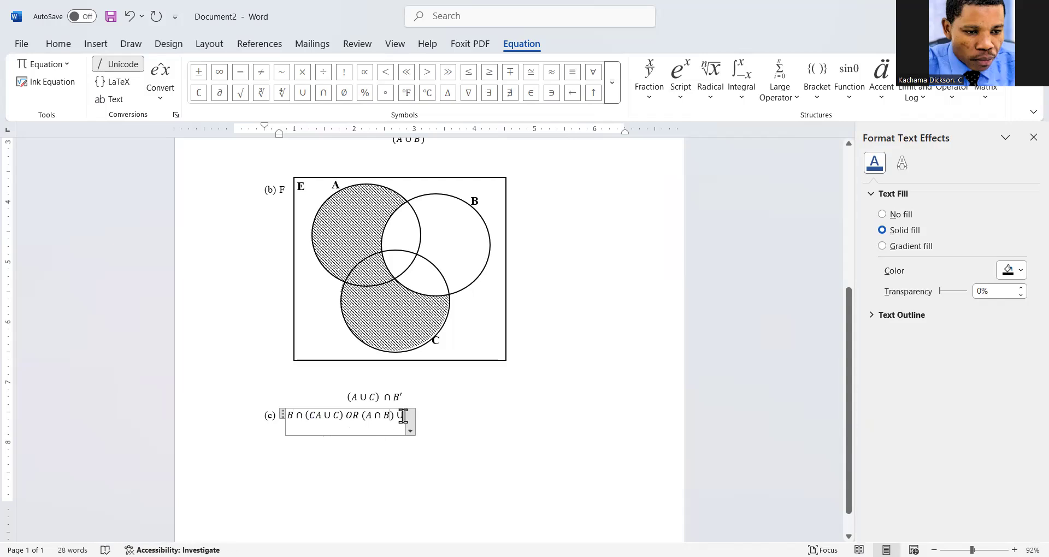
Append an opening bracket and B ∩ C after the last union sign of the item (c) equation
{"action": "type", "text": "("}
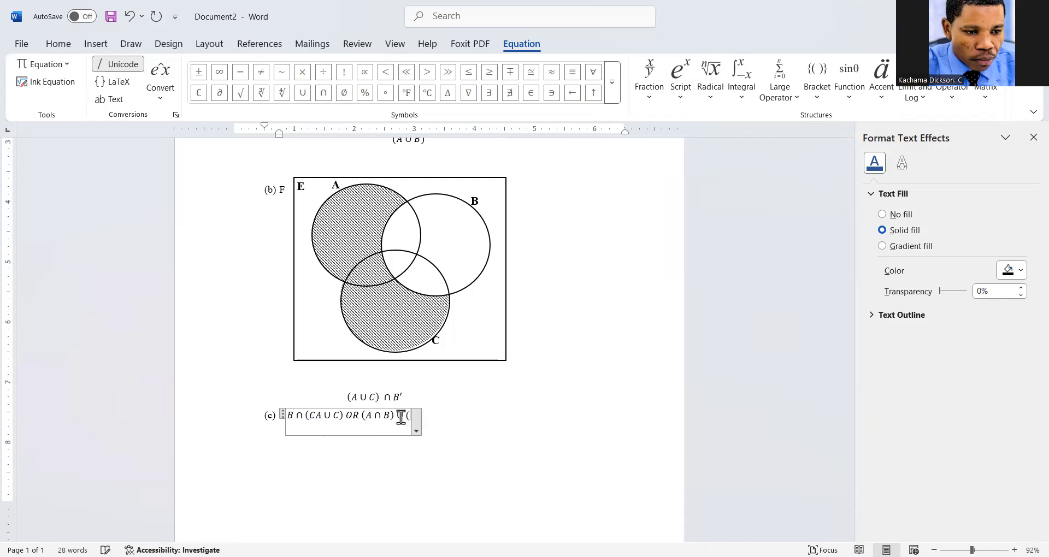
{"action": "type", "text": "B"}
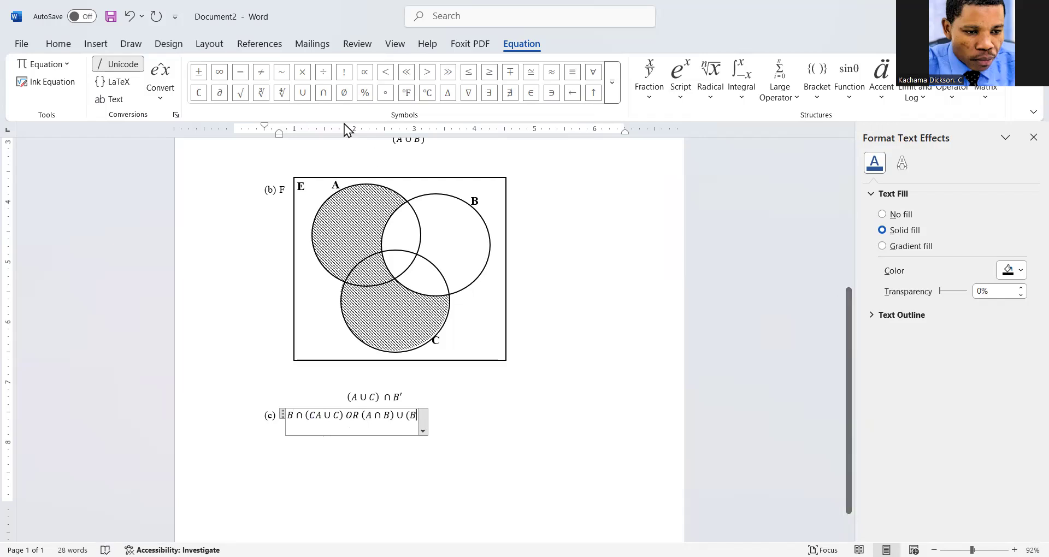
{"action": "left_click", "coordinate": [323, 95]}
{"action": "type", "text": "C0"}
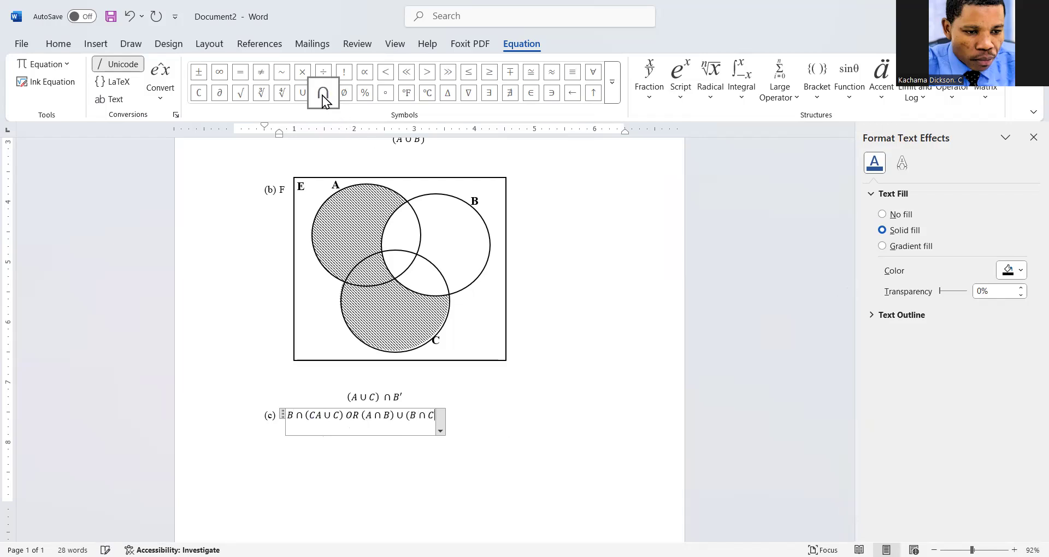
{"action": "left_click", "coordinate": [485, 416]}
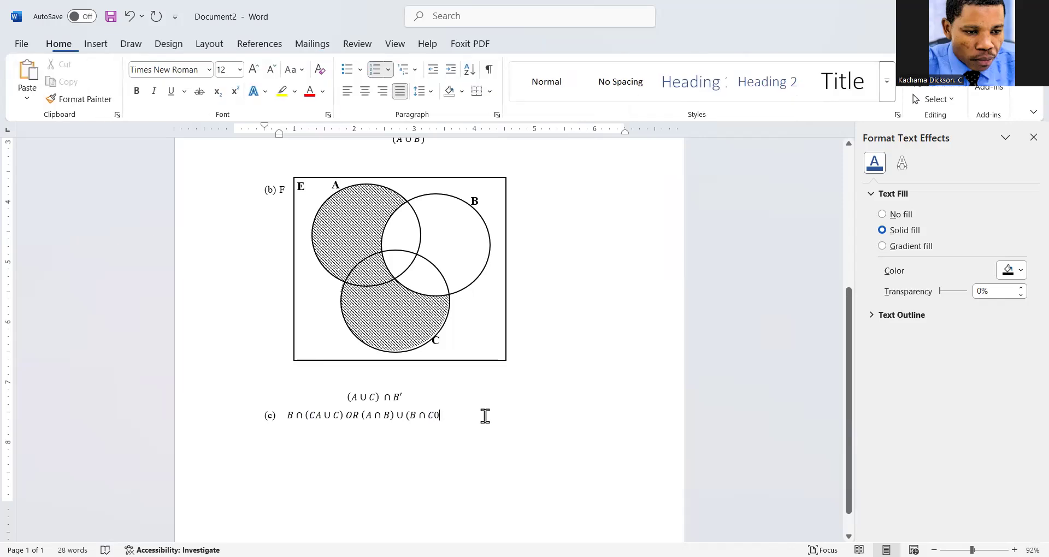
Copy the frame rectangle of diagram (b) and replace the stray 0 ending the item (c) equation with a closing bracket
{"action": "scroll", "coordinate": [486, 416], "scroll_direction": "down", "scroll_amount": 1}
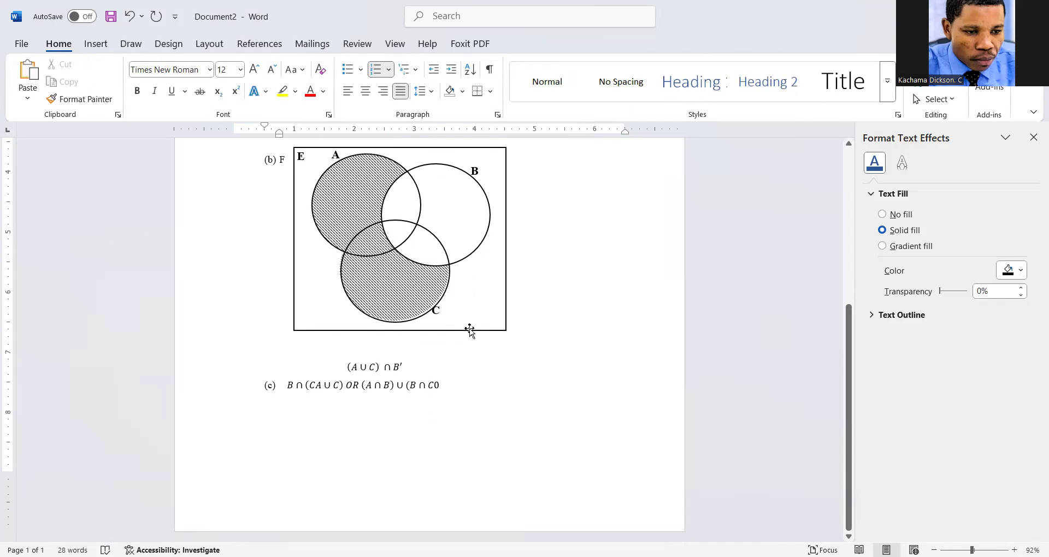
{"action": "left_click", "coordinate": [470, 330]}
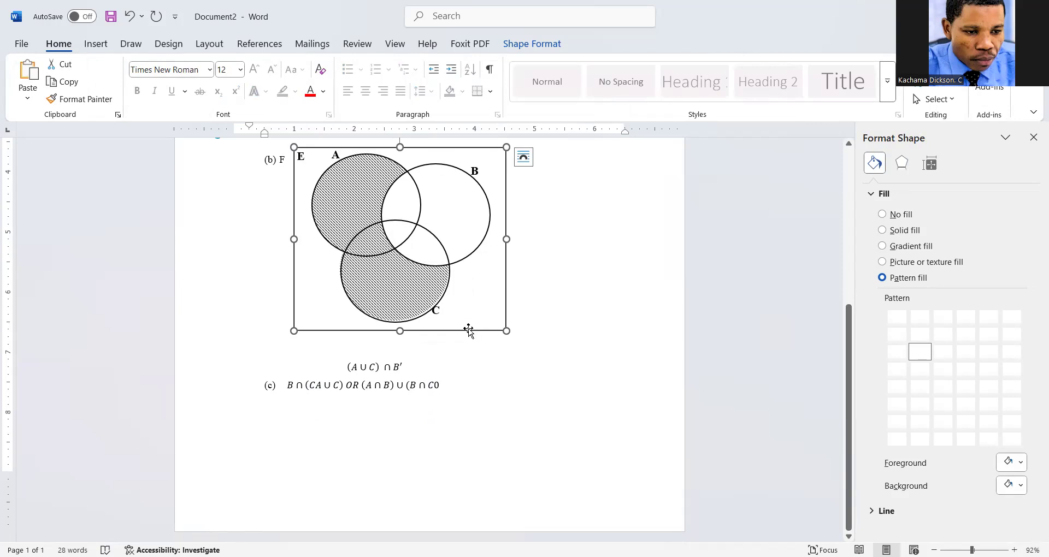
{"action": "left_click", "coordinate": [456, 394]}
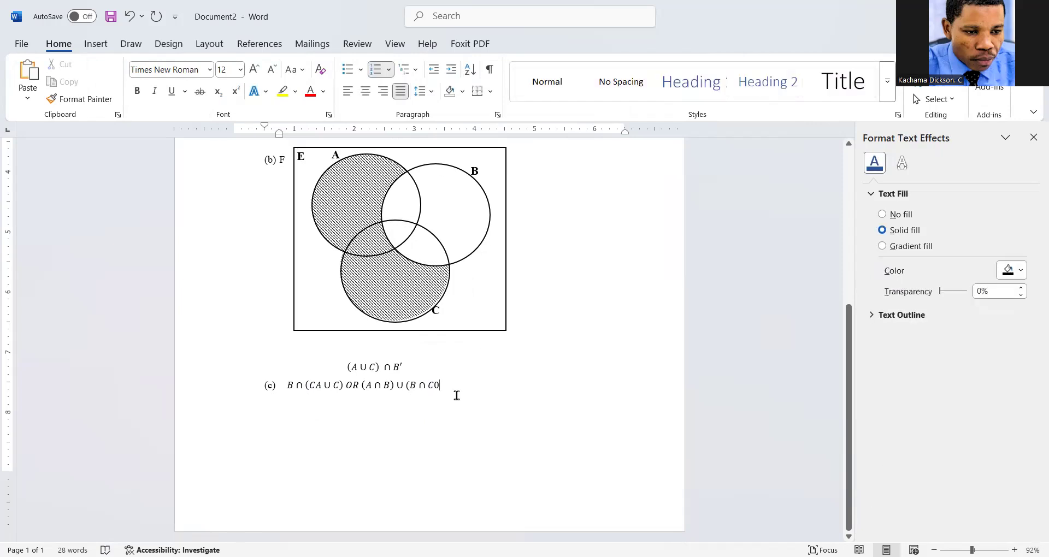
{"action": "key", "text": "BackSpace"}
{"action": "type", "text": ")"}
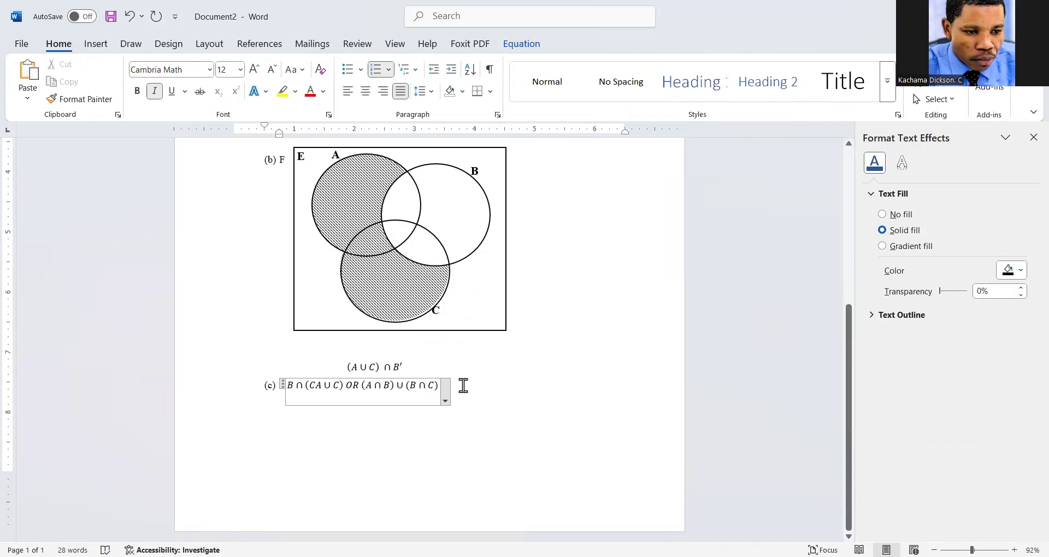
Add blank lines below the item (c) equation until the text runs onto a second page
{"action": "left_click", "coordinate": [462, 386]}
{"action": "key", "text": "Return"}
{"action": "key", "text": "Return"}
{"action": "key", "text": "Return"}
{"action": "key", "text": "Return"}
{"action": "key", "text": "Return"}
{"action": "key", "text": "Return"}
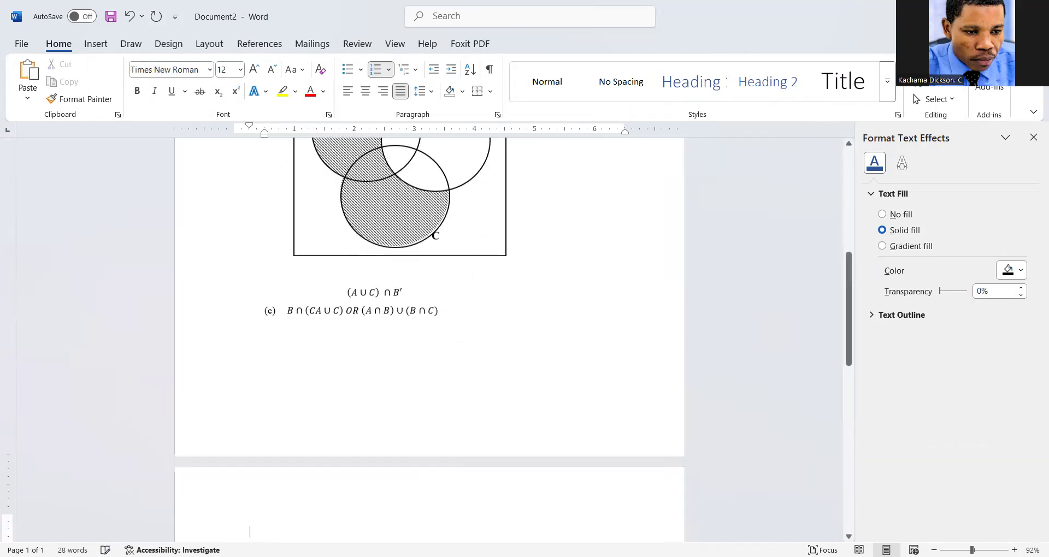
{"action": "key", "text": "Up"}
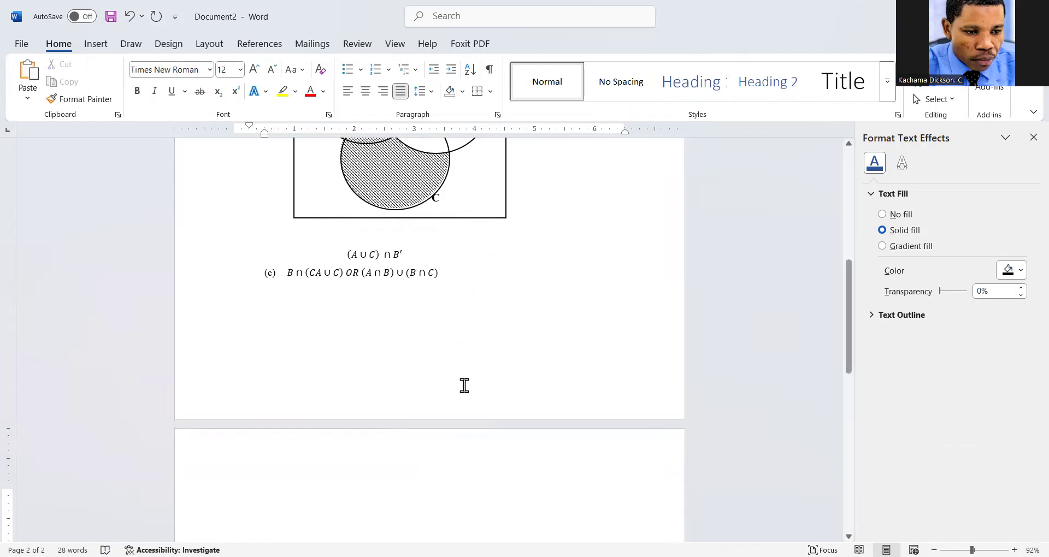
Paste the frame rectangle on the second page and place it about 1 inch in from the left margin
{"action": "key", "text": "ctrl+v"}
{"action": "scroll", "coordinate": [464, 386], "scroll_direction": "down", "scroll_amount": 5}
{"action": "left_click", "coordinate": [351, 337]}
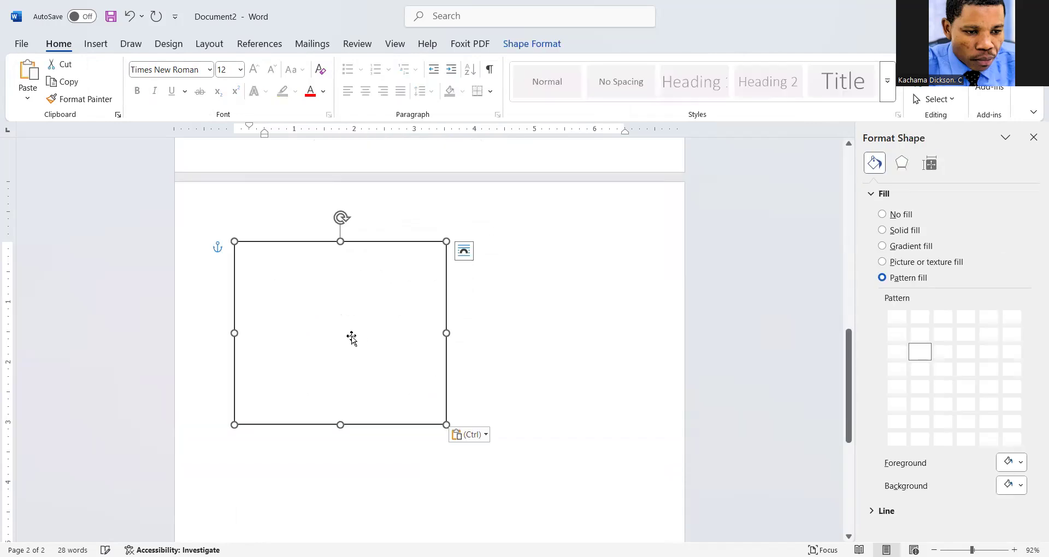
{"action": "left_click_drag", "start_coordinate": [398, 386], "coordinate": [424, 400]}
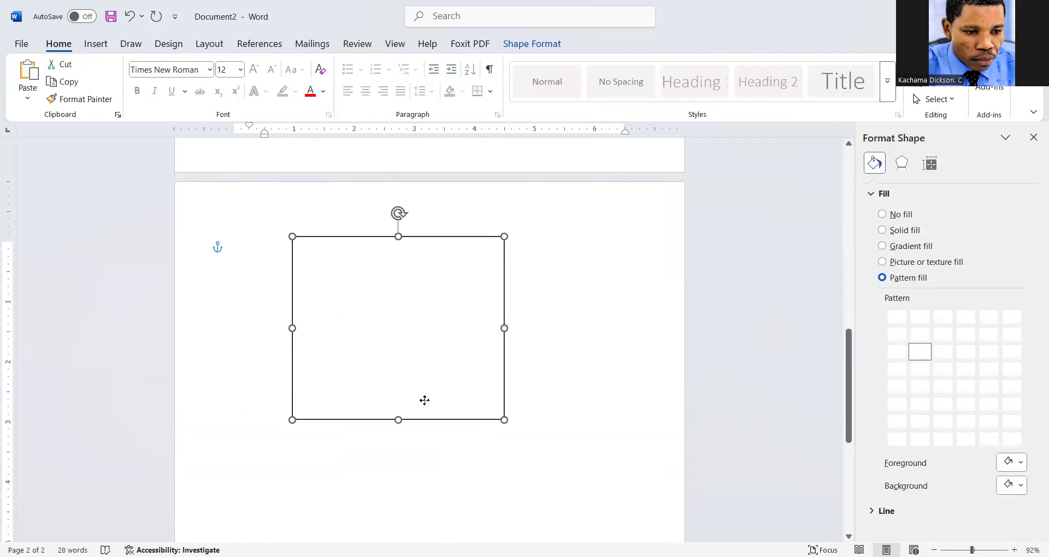
Copy the unfilled circle C from diagram (b) and paste it beside the new frame on the second page
{"action": "scroll", "coordinate": [457, 260], "scroll_direction": "up", "scroll_amount": 5}
{"action": "scroll", "coordinate": [457, 261], "scroll_direction": "up", "scroll_amount": 2}
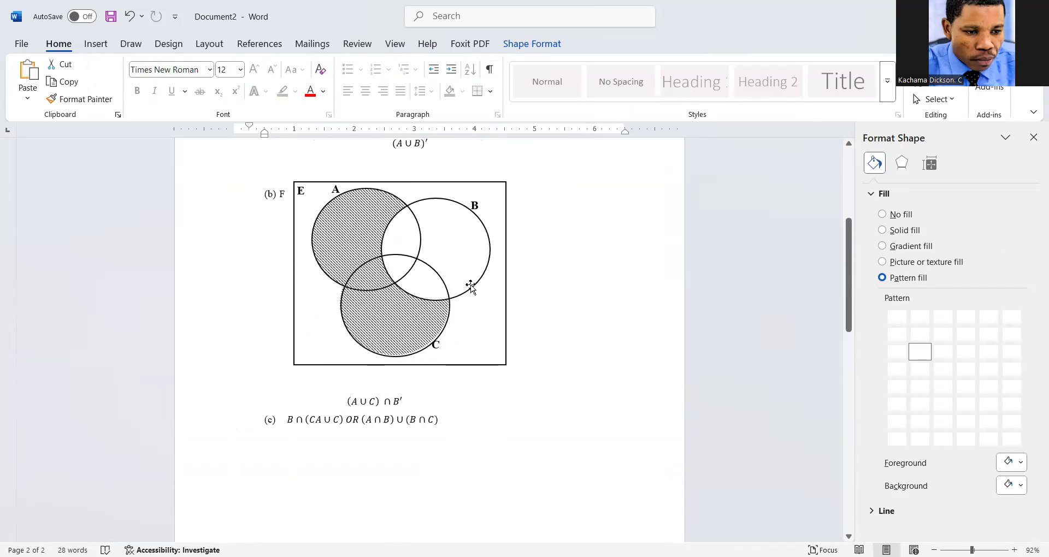
{"action": "left_click", "coordinate": [473, 289]}
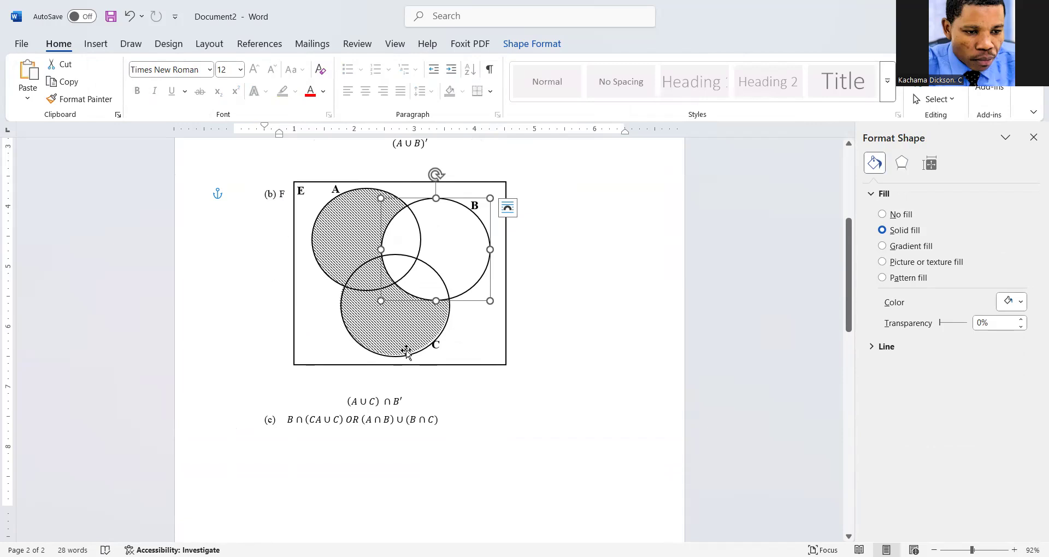
{"action": "left_click", "coordinate": [406, 351]}
{"action": "scroll", "coordinate": [404, 377], "scroll_direction": "down", "scroll_amount": 10}
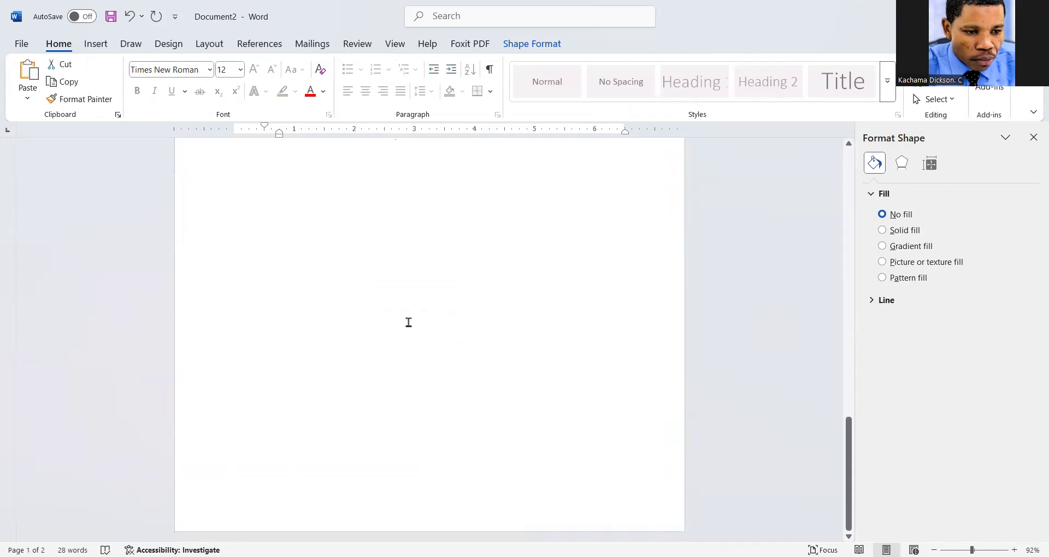
{"action": "scroll", "coordinate": [411, 284], "scroll_direction": "up", "scroll_amount": 5}
{"action": "left_click", "coordinate": [369, 428]}
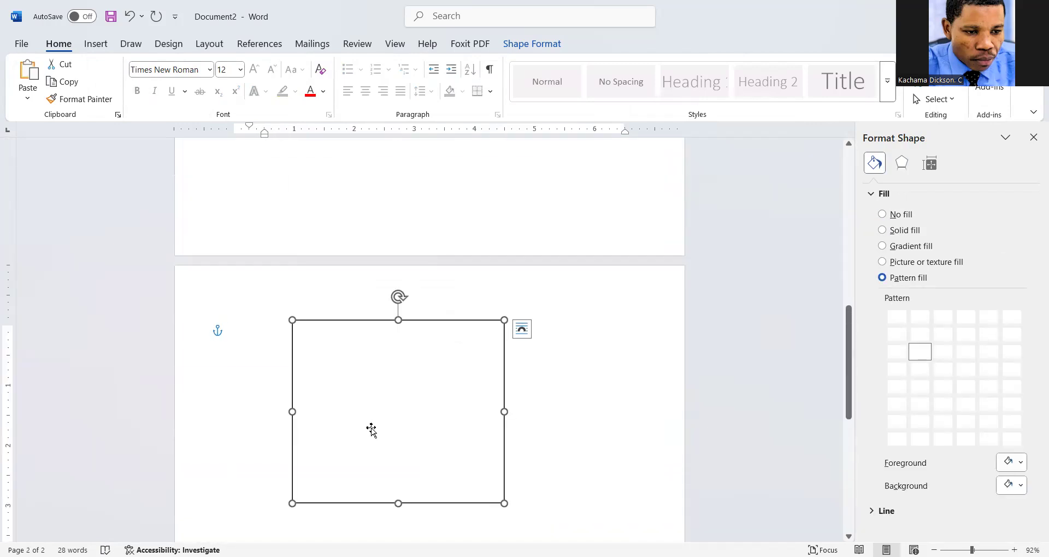
{"action": "left_click", "coordinate": [443, 514]}
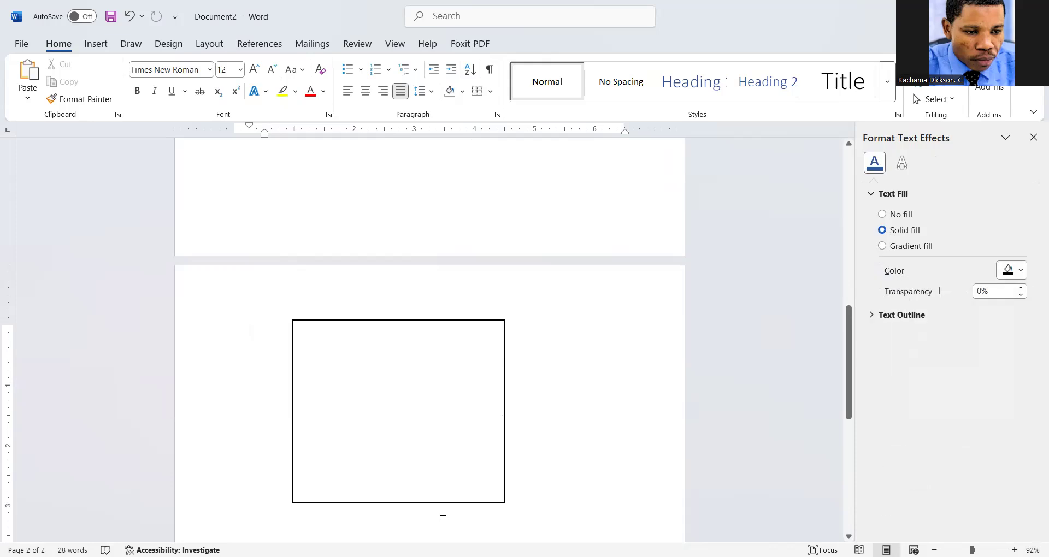
{"action": "key", "text": "ctrl+v"}
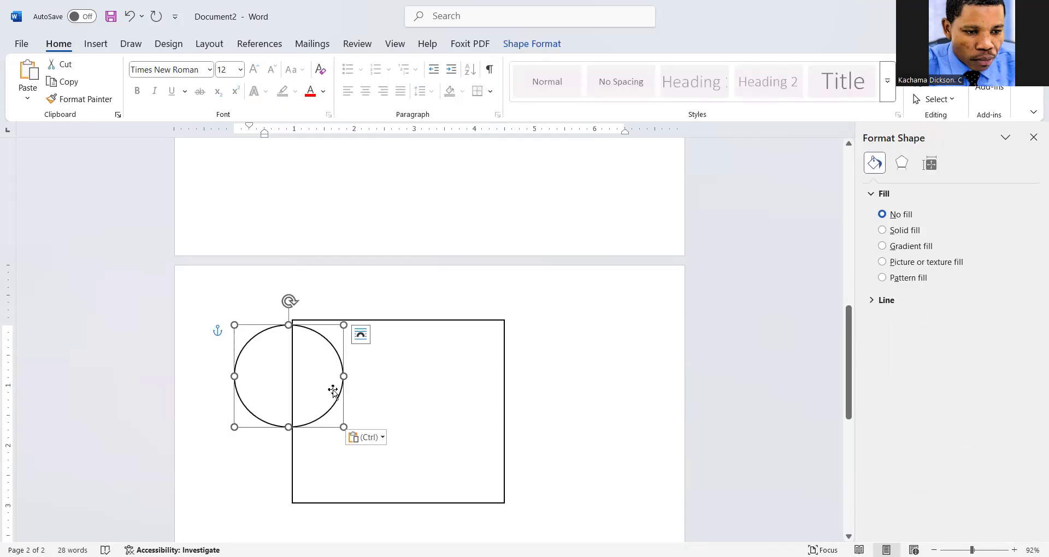
Shift the second-page frame slightly right and place the unfilled circle in its upper-left area
{"action": "left_click_drag", "start_coordinate": [340, 395], "coordinate": [369, 393]}
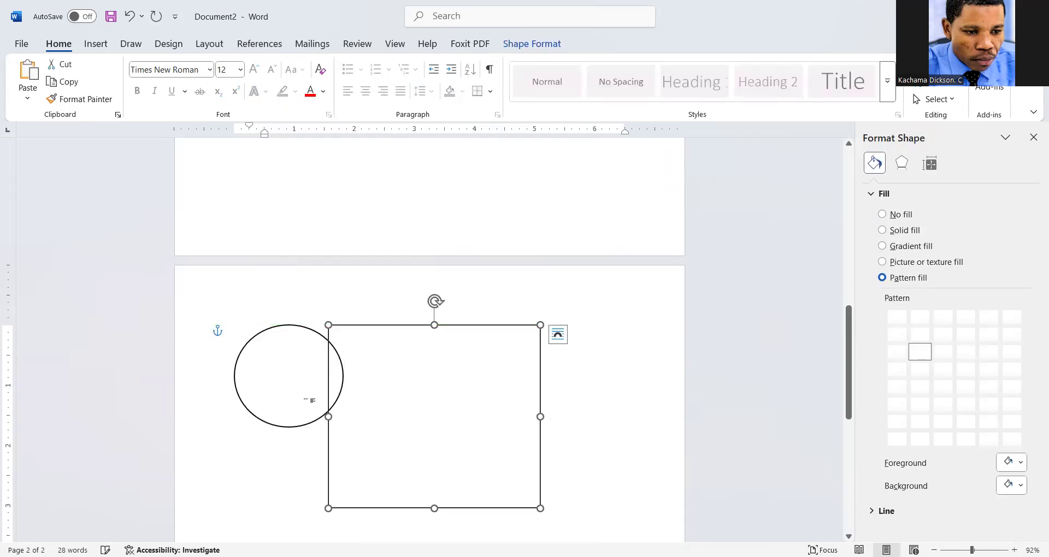
{"action": "left_click_drag", "start_coordinate": [286, 422], "coordinate": [399, 451]}
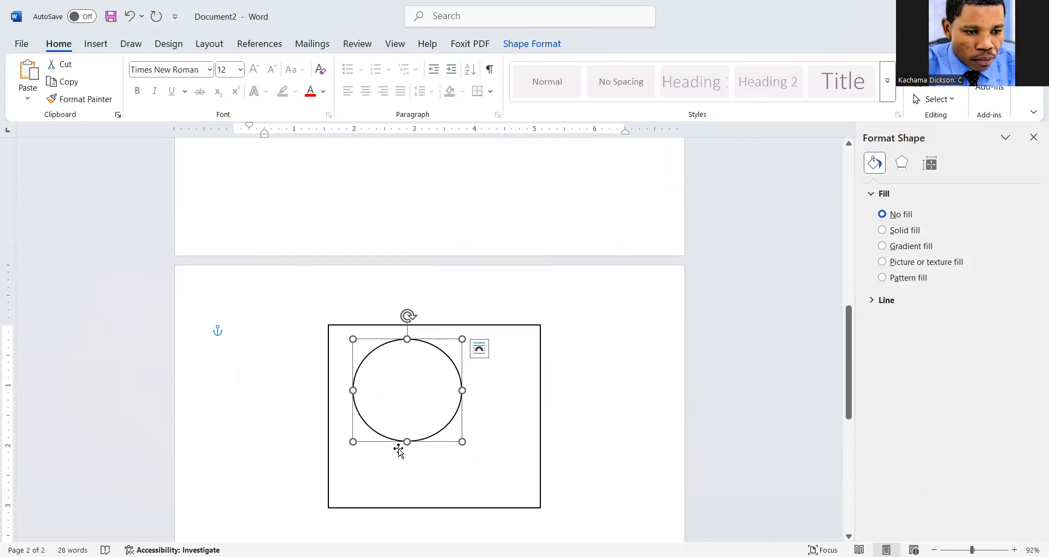
{"action": "left_click", "coordinate": [307, 475]}
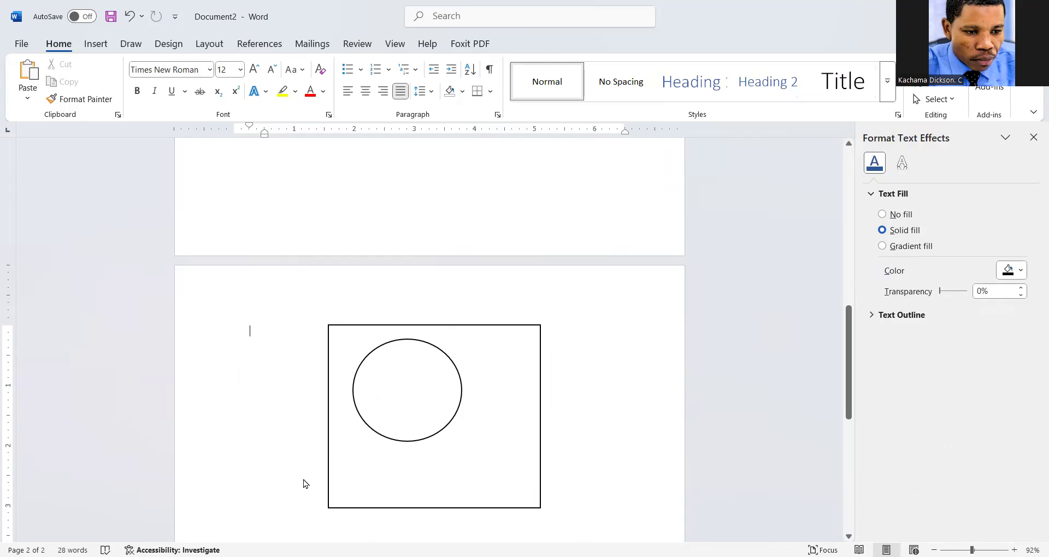
Paste two more unfilled circles into the frame, one bottom centre and one upper right, so that all three circles overlap
{"action": "key", "text": "ctrl+v"}
{"action": "left_click_drag", "start_coordinate": [312, 427], "coordinate": [462, 506]}
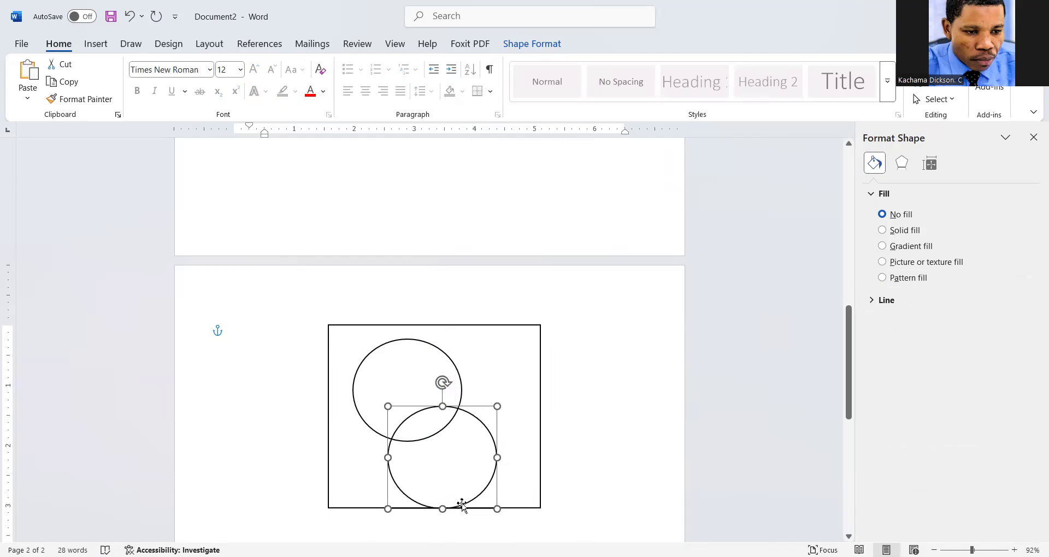
{"action": "key", "text": "ctrl+v"}
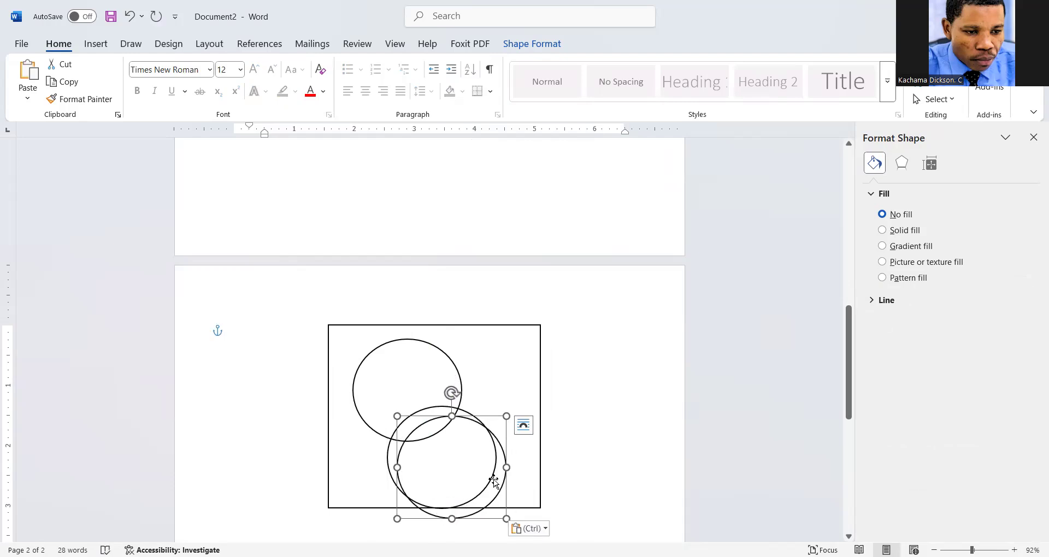
{"action": "left_click_drag", "start_coordinate": [503, 460], "coordinate": [525, 414]}
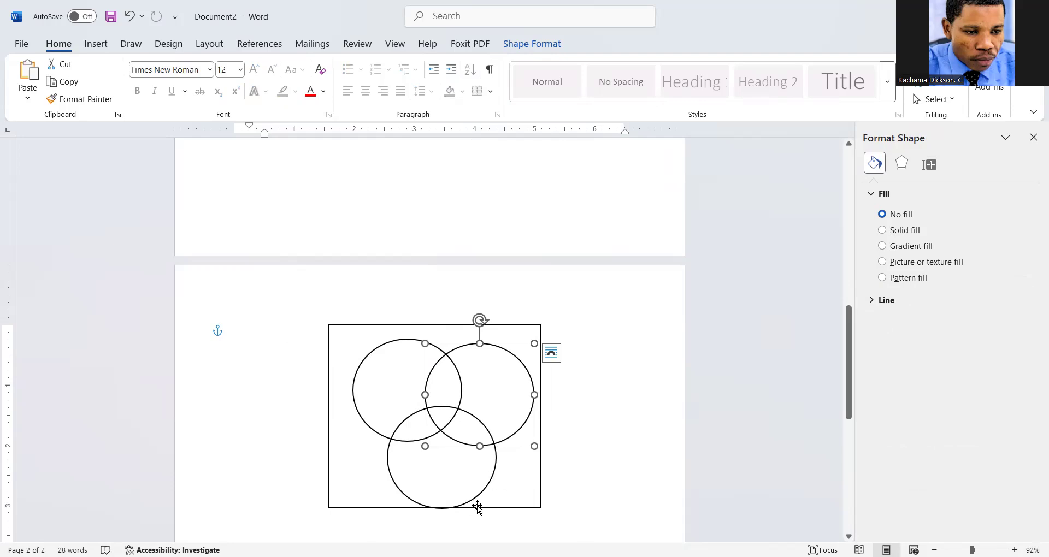
Extend the frame's lower edge slightly below the bottom circle, nudge the upper-right circle inward and shift the frame right to centre it around the circles
{"action": "left_click", "coordinate": [433, 508]}
{"action": "left_click_drag", "start_coordinate": [433, 508], "coordinate": [433, 515]}
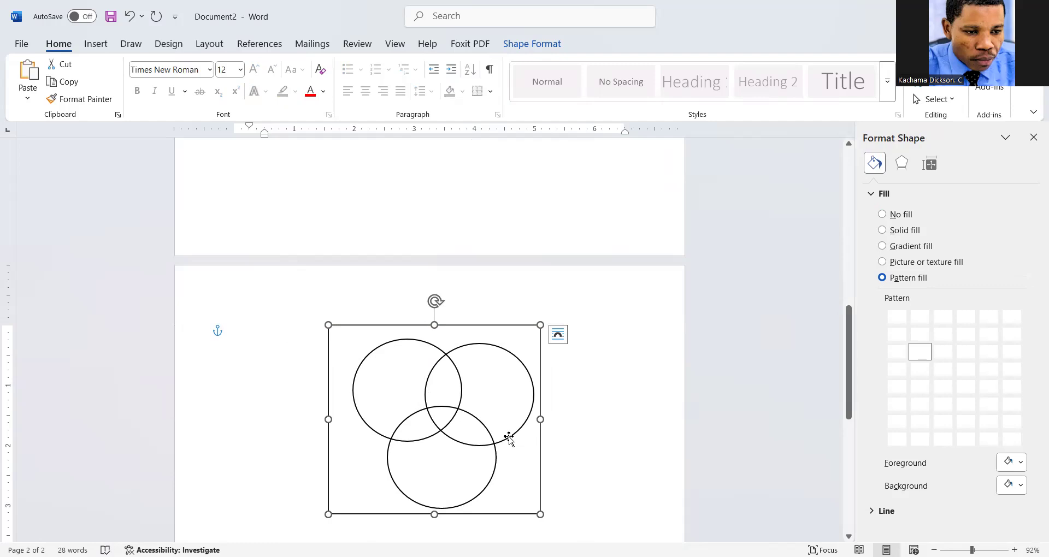
{"action": "left_click", "coordinate": [510, 438]}
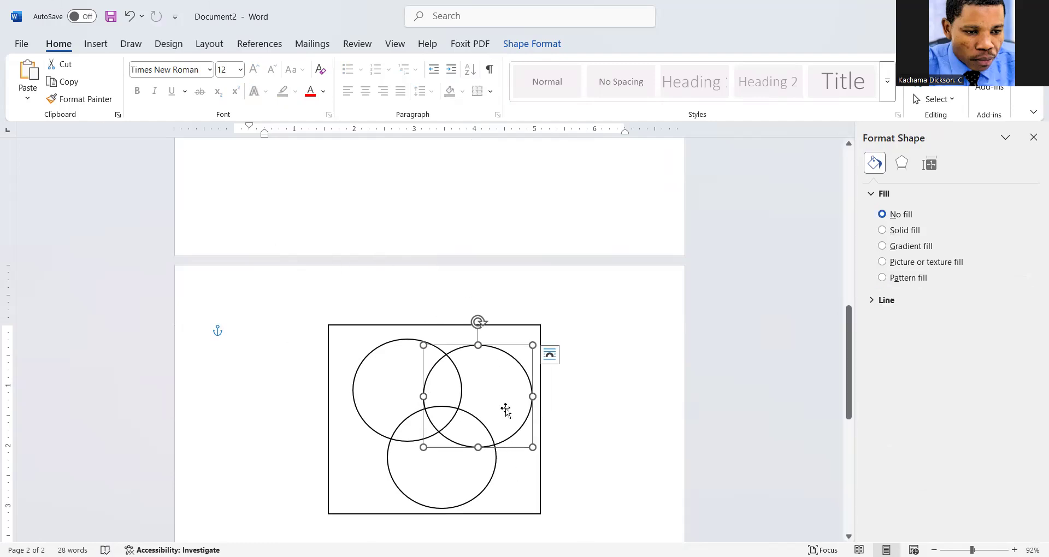
{"action": "left_click_drag", "start_coordinate": [509, 416], "coordinate": [487, 401]}
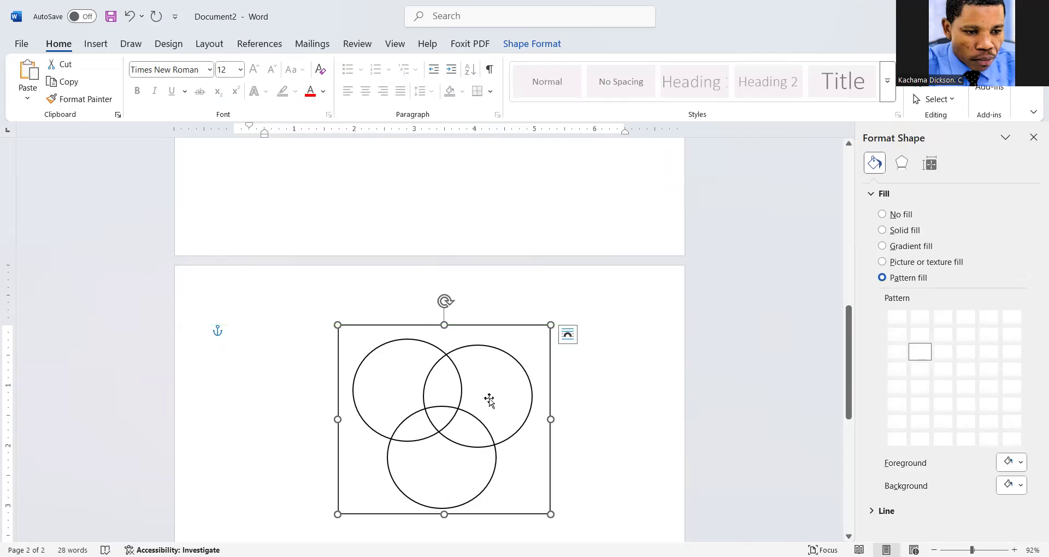
Trace a freeform shape about 1.18 inches wide over the part of the upper-right circle that overlaps the other two circles
{"action": "left_click", "coordinate": [95, 45]}
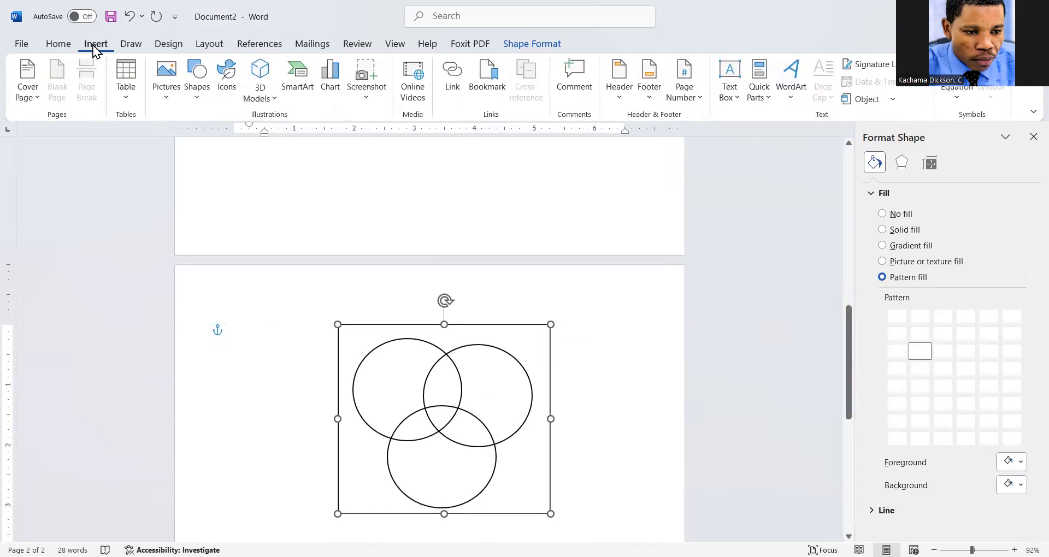
{"action": "left_click", "coordinate": [196, 92]}
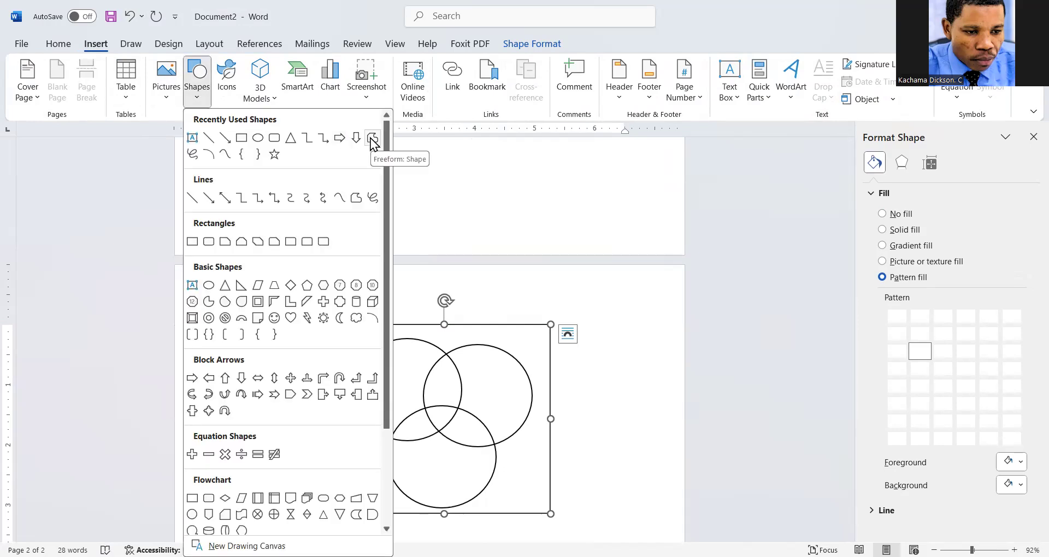
{"action": "left_click", "coordinate": [373, 143]}
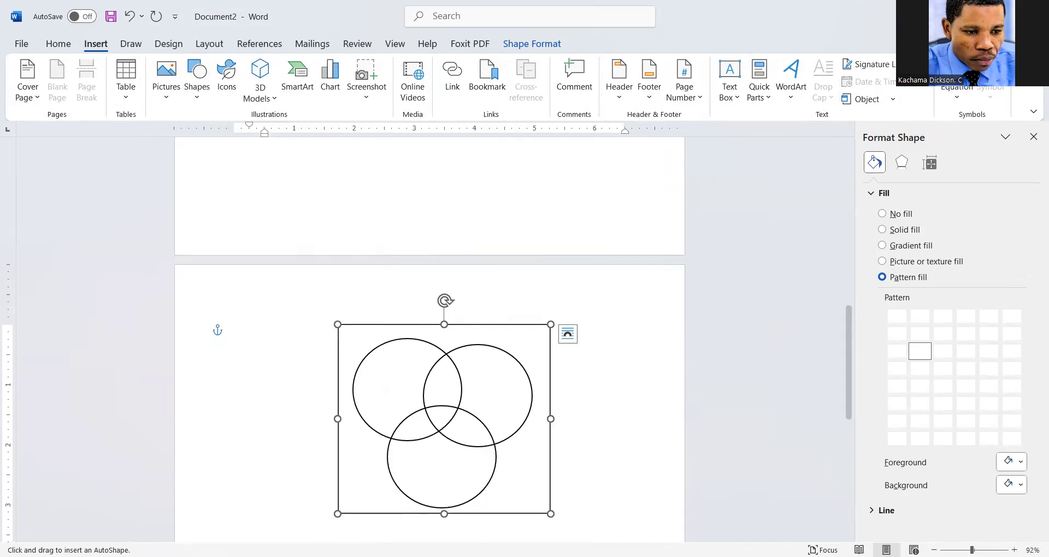
{"action": "scroll", "coordinate": [218, 328], "scroll_direction": "up", "scroll_amount": 10}
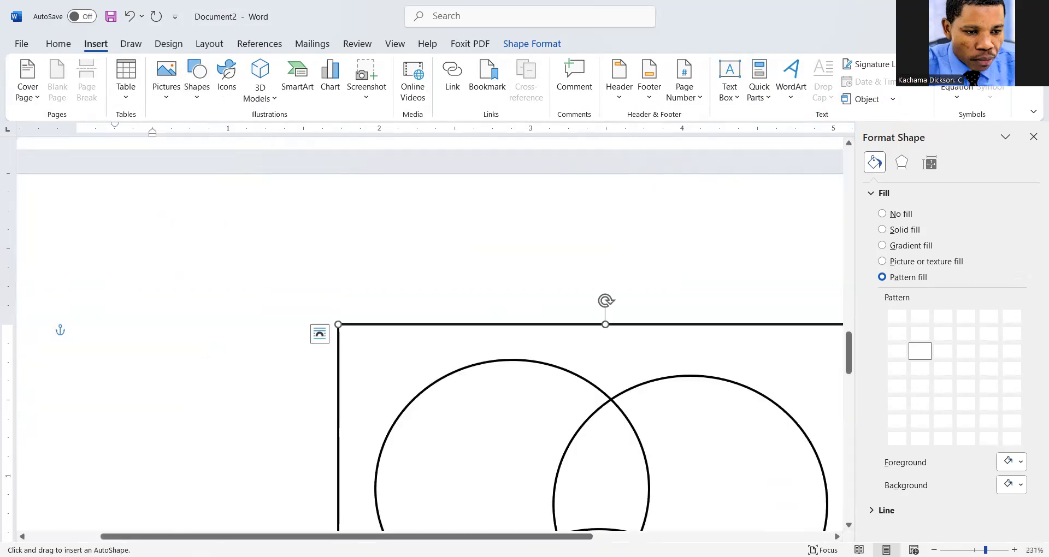
{"action": "scroll", "coordinate": [429, 334], "scroll_direction": "up", "scroll_amount": 1}
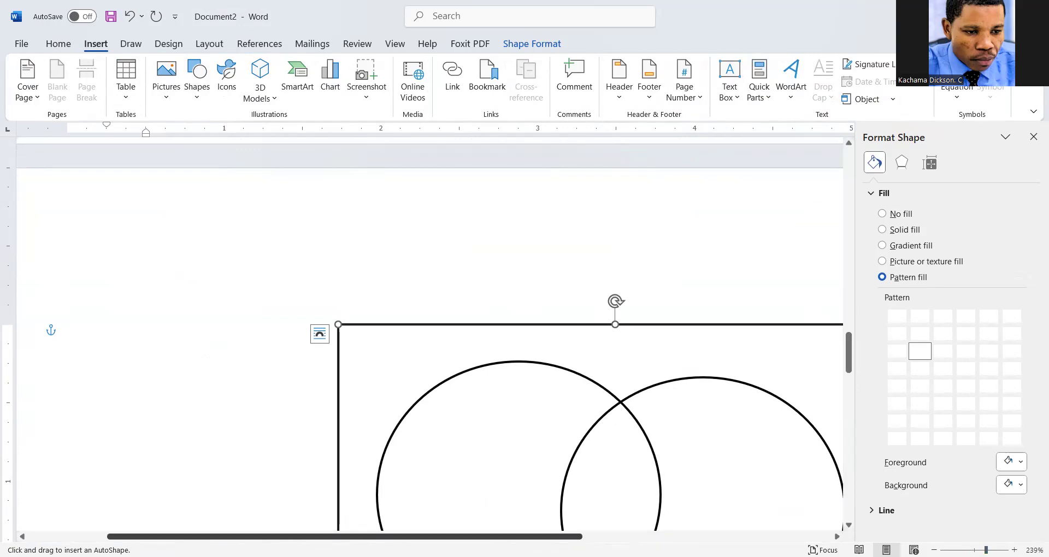
{"action": "scroll", "coordinate": [468, 493], "scroll_direction": "right", "scroll_amount": 5}
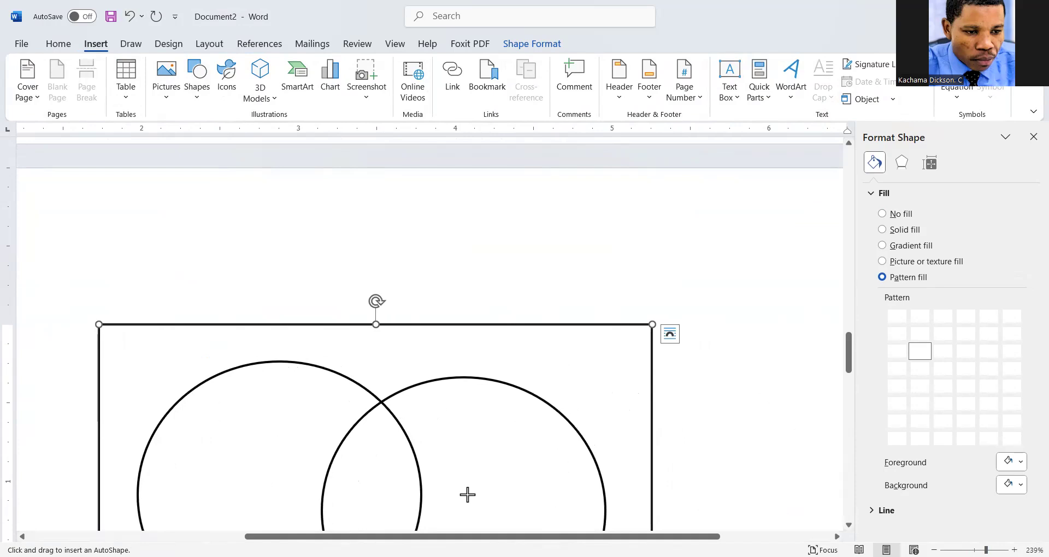
{"action": "scroll", "coordinate": [424, 488], "scroll_direction": "down", "scroll_amount": 6}
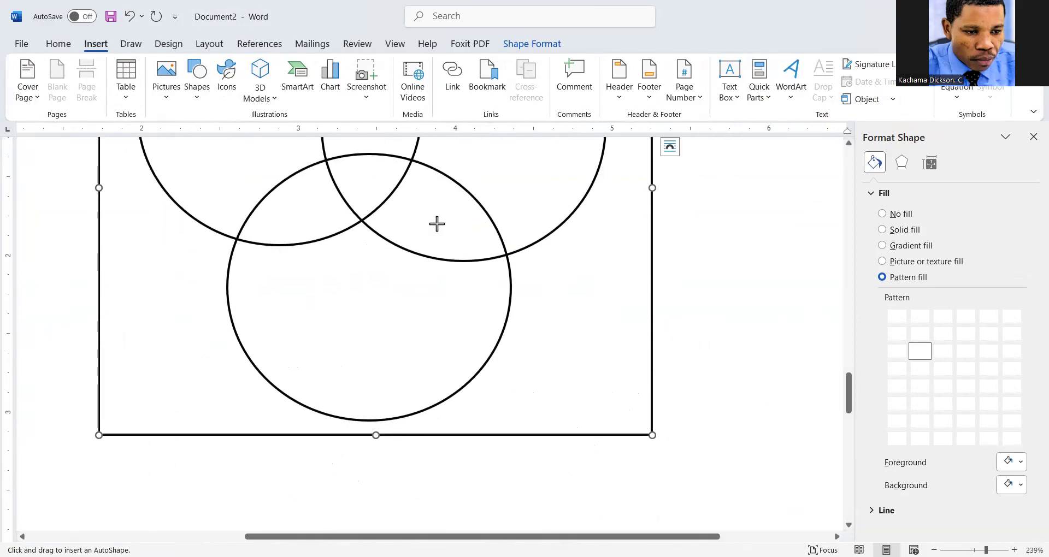
{"action": "scroll", "coordinate": [481, 238], "scroll_direction": "up", "scroll_amount": 6}
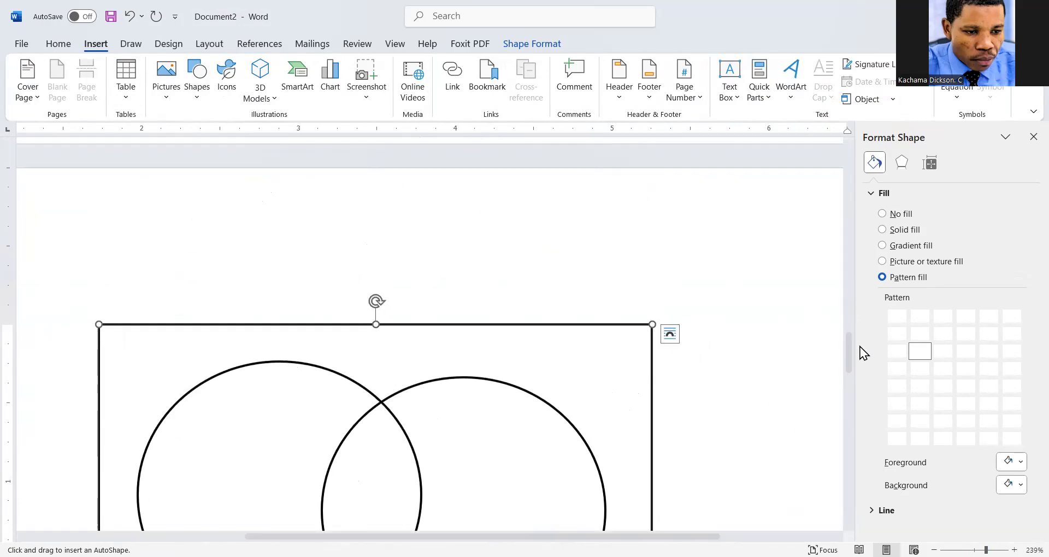
{"action": "left_click_drag", "start_coordinate": [850, 356], "coordinate": [850, 381]}
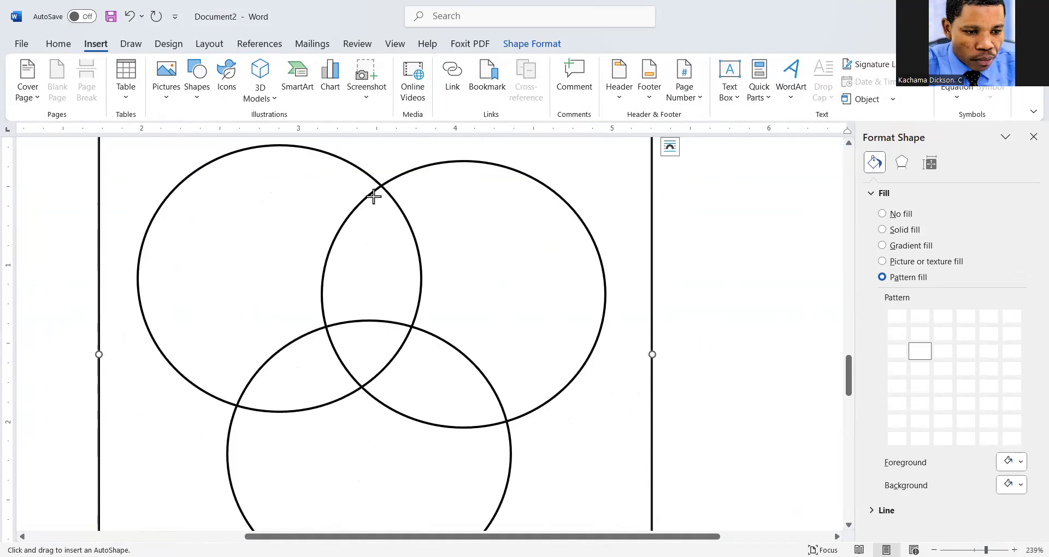
{"action": "mouse_move", "coordinate": [372, 193]}
{"action": "left_mouse_down"}
{"action": "mouse_move", "coordinate": [328, 250]}
{"action": "mouse_move", "coordinate": [332, 346]}
{"action": "mouse_move", "coordinate": [389, 407]}
{"action": "mouse_move", "coordinate": [464, 426]}
{"action": "mouse_move", "coordinate": [502, 420]}
{"action": "mouse_move", "coordinate": [468, 355]}
{"action": "mouse_move", "coordinate": [411, 327]}
{"action": "mouse_move", "coordinate": [417, 248]}
{"action": "mouse_move", "coordinate": [383, 186]}
{"action": "mouse_move", "coordinate": [375, 195]}
{"action": "left_mouse_up"}
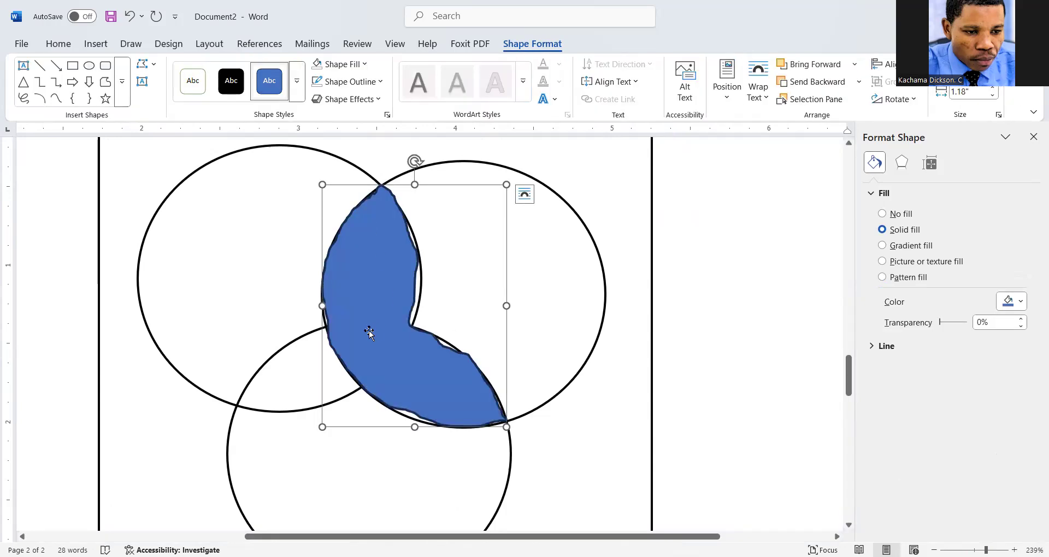
{"action": "left_click", "coordinate": [413, 291]}
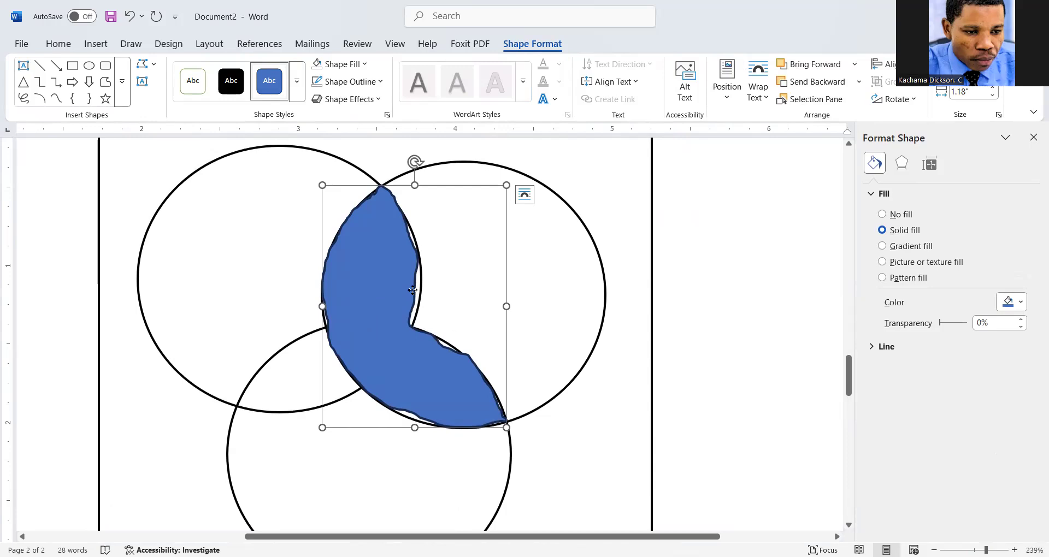
{"action": "right_click", "coordinate": [412, 290]}
{"action": "left_click", "coordinate": [445, 322]}
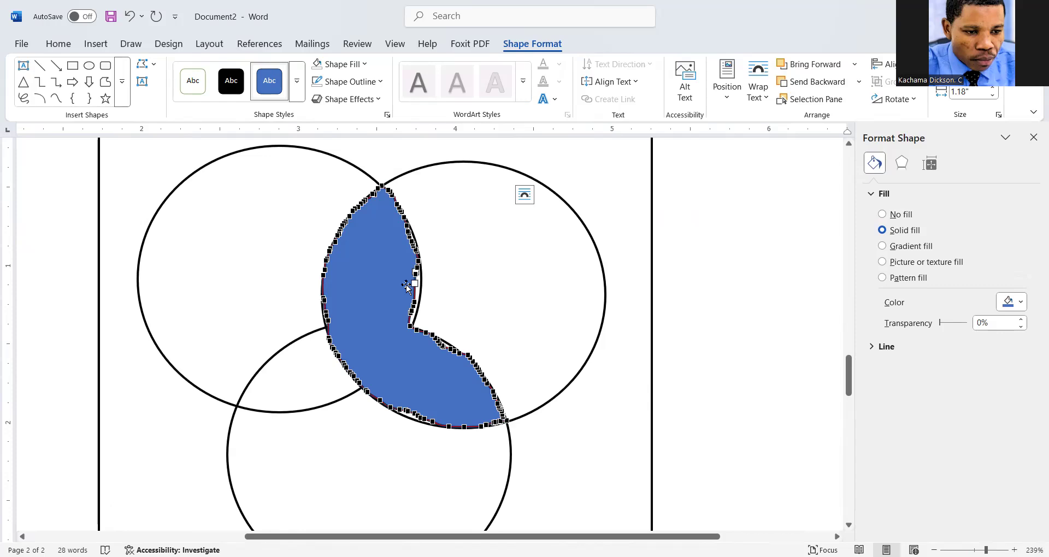
{"action": "key", "text": "Delete"}
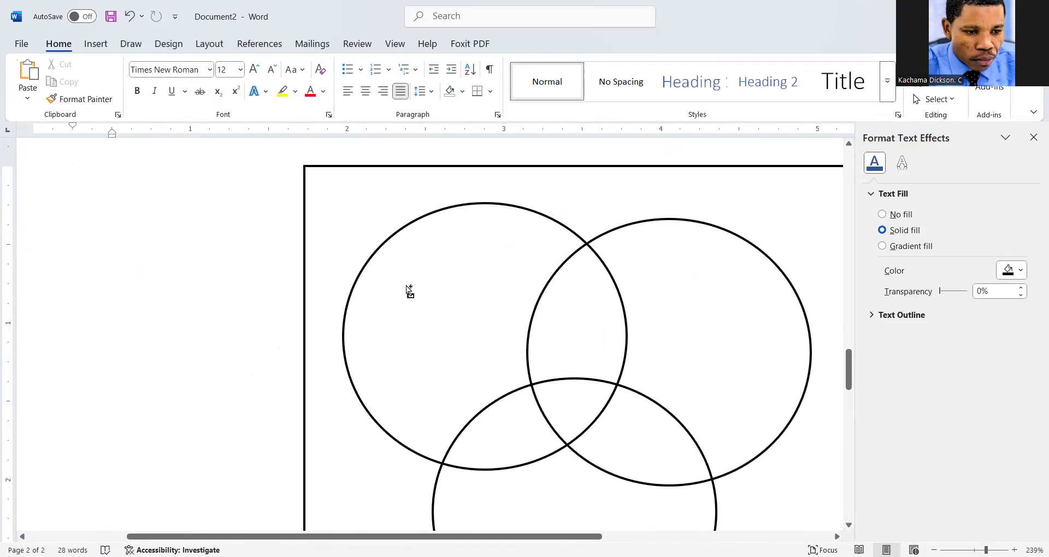
{"action": "key", "text": "ctrl+z"}
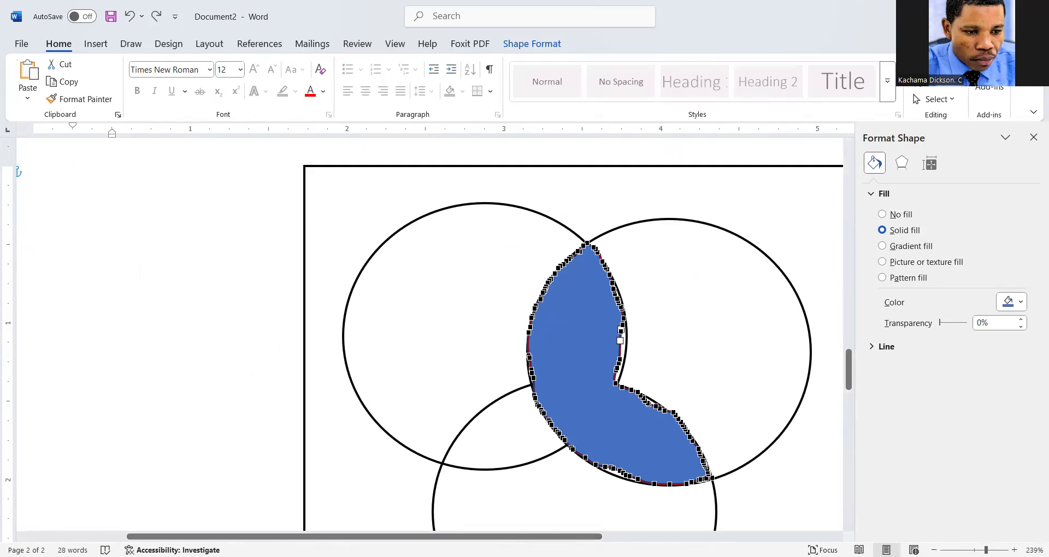
Edit the points of the blue freeform region and delete an uneven point on its edge along the upper-left circle's arc
{"action": "left_click", "coordinate": [618, 340]}
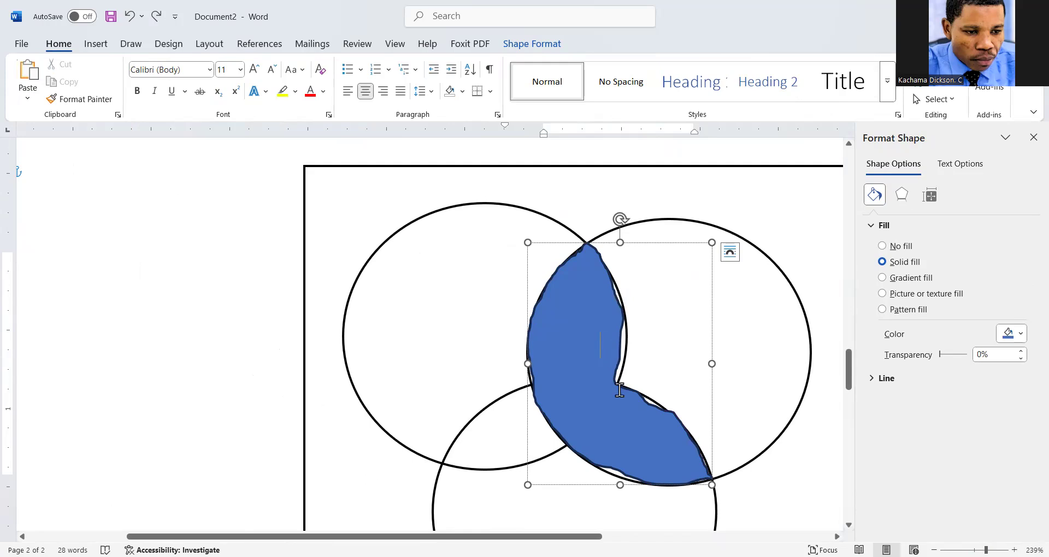
{"action": "left_click", "coordinate": [602, 486]}
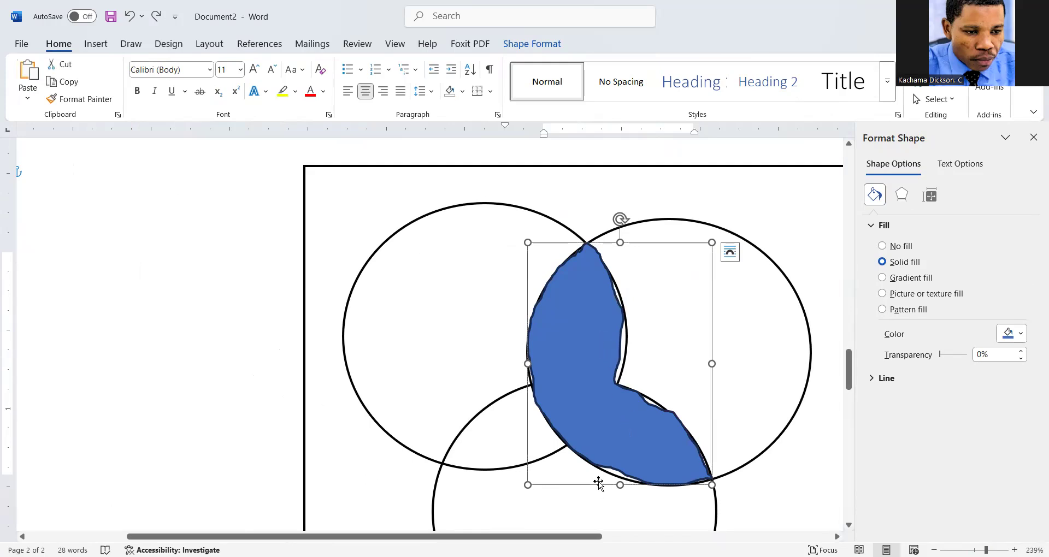
{"action": "left_click", "coordinate": [532, 44]}
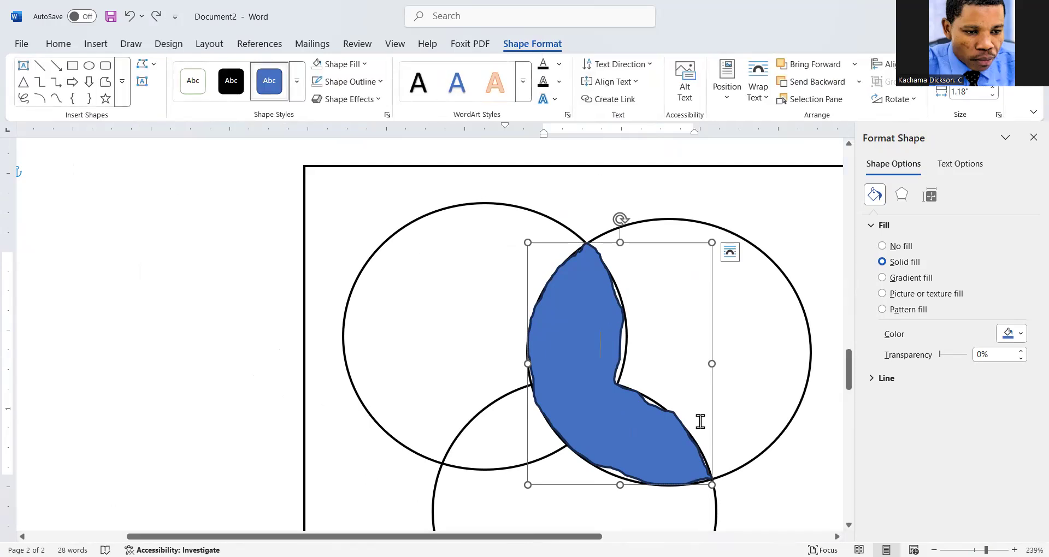
{"action": "left_click_drag", "start_coordinate": [573, 537], "coordinate": [591, 537]}
{"action": "scroll", "coordinate": [568, 420], "scroll_direction": "right", "scroll_amount": 3}
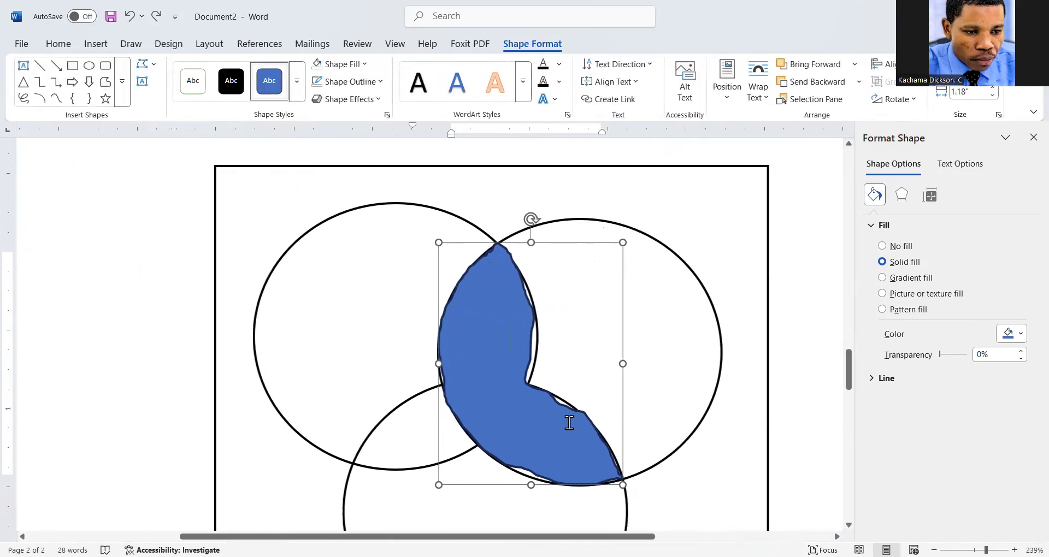
{"action": "left_click", "coordinate": [503, 483]}
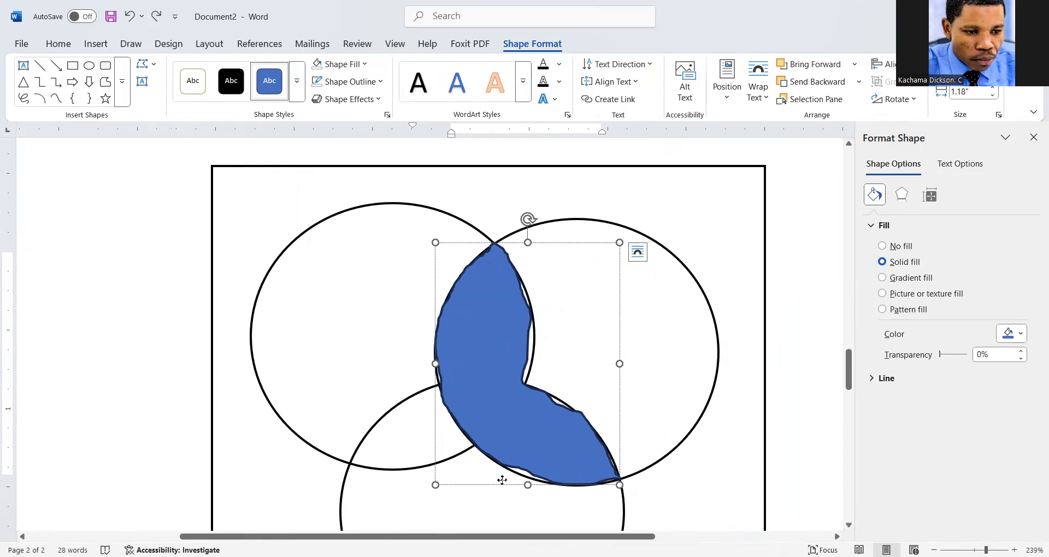
{"action": "left_click", "coordinate": [502, 480]}
{"action": "left_click", "coordinate": [524, 466]}
{"action": "right_click", "coordinate": [514, 484]}
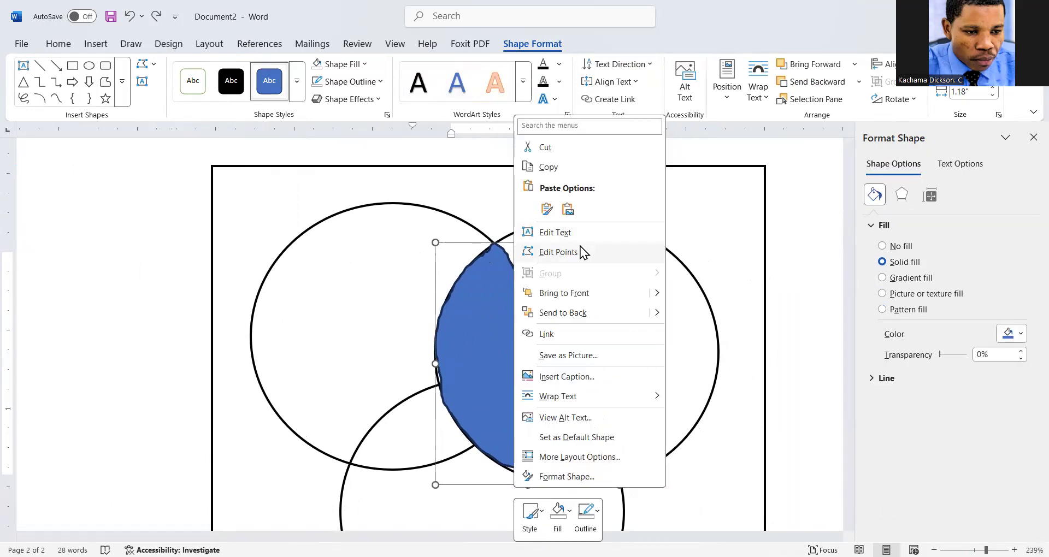
{"action": "left_click", "coordinate": [580, 247]}
{"action": "left_click", "coordinate": [528, 330]}
{"action": "right_click", "coordinate": [529, 330]}
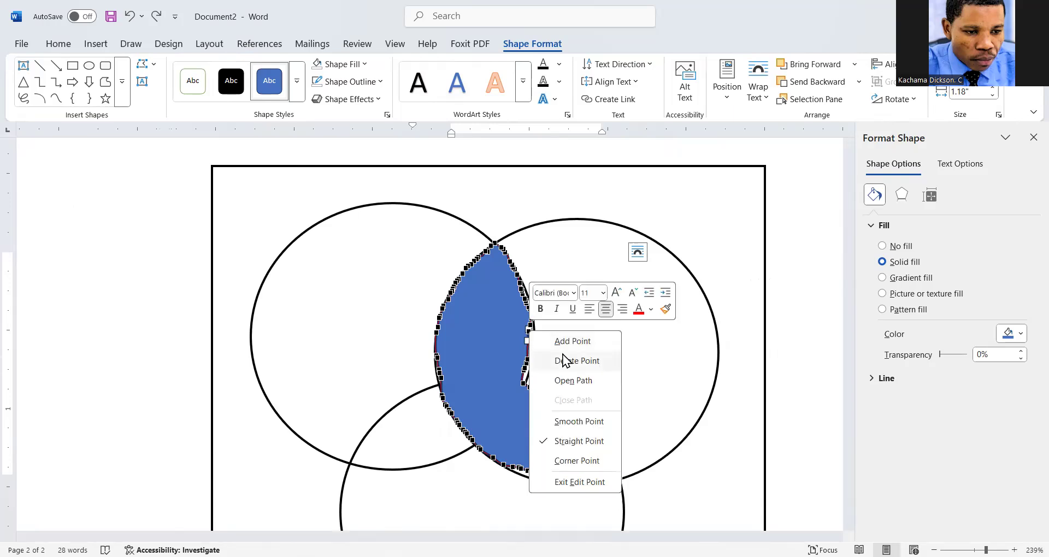
{"action": "left_click", "coordinate": [564, 361]}
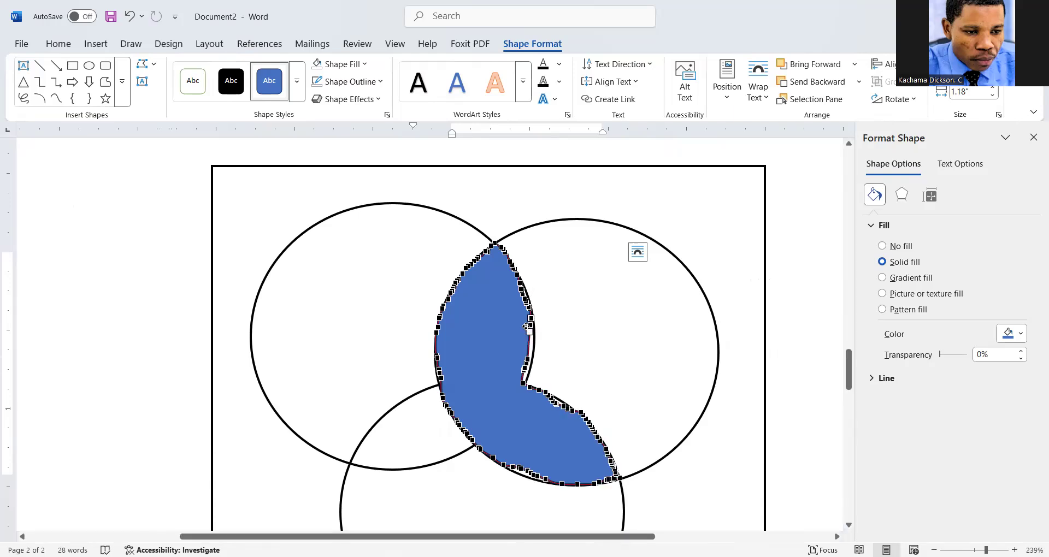
Remove more uneven points from the region's edge along the upper-left circle's arc and move one remaining point outward onto the arc
{"action": "right_click", "coordinate": [527, 326]}
{"action": "left_click", "coordinate": [574, 355]}
{"action": "left_click", "coordinate": [526, 359]}
{"action": "right_click", "coordinate": [526, 358]}
{"action": "left_click", "coordinate": [526, 349]}
{"action": "left_click", "coordinate": [529, 349]}
{"action": "left_click", "coordinate": [531, 352]}
{"action": "left_click", "coordinate": [524, 366]}
{"action": "right_click", "coordinate": [528, 381]}
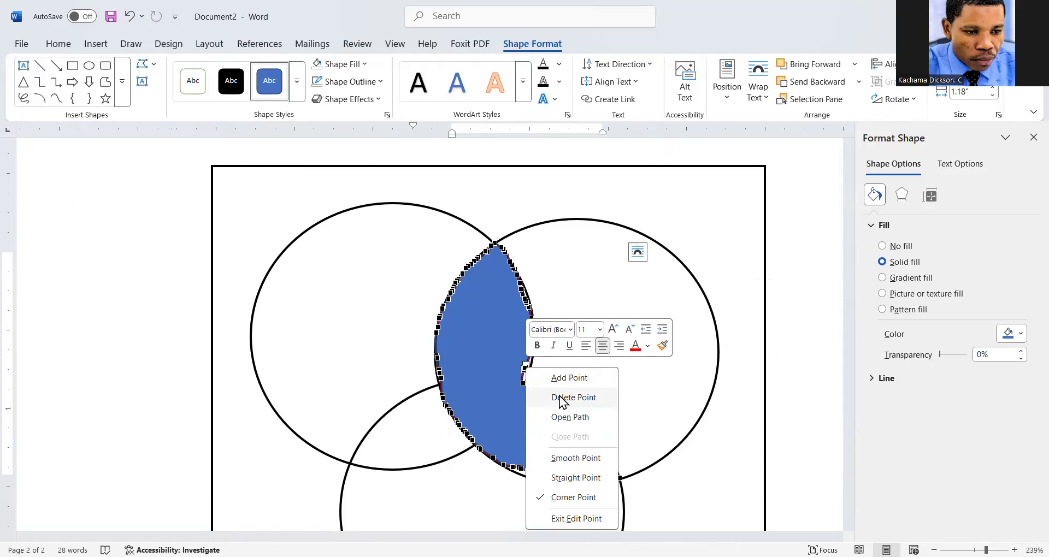
{"action": "left_click", "coordinate": [560, 397]}
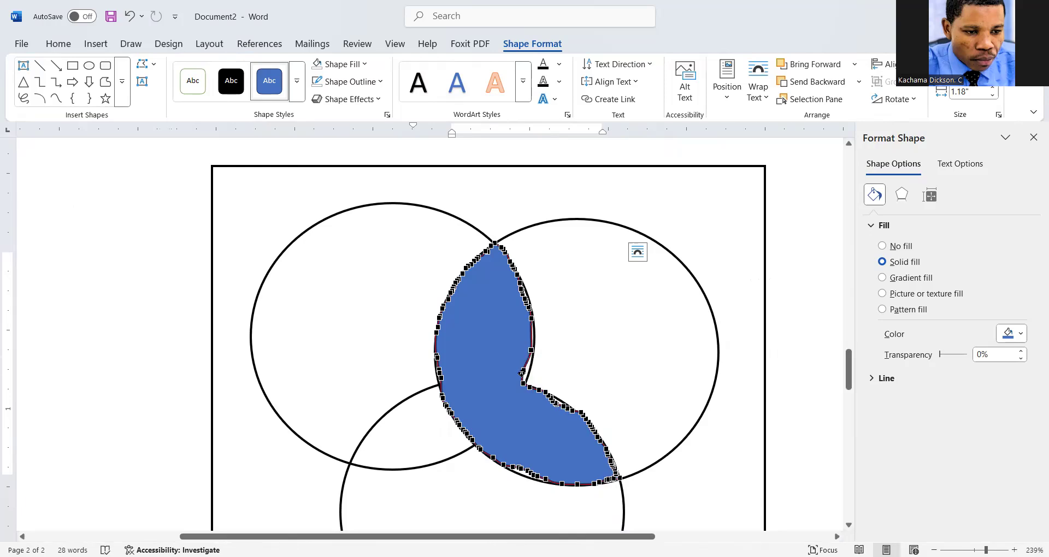
Delete the stray point just above the region's inner corner and another higher up along the upper-left circle's arc
{"action": "right_click", "coordinate": [521, 374]}
{"action": "left_click", "coordinate": [560, 400]}
{"action": "left_click", "coordinate": [530, 322]}
{"action": "right_click", "coordinate": [531, 319]}
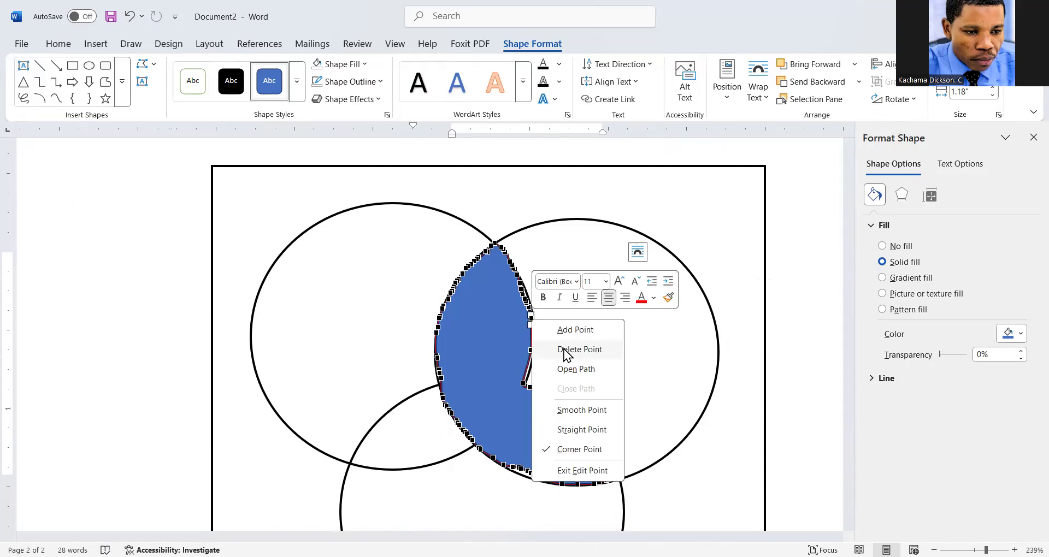
{"action": "key", "text": "Return"}
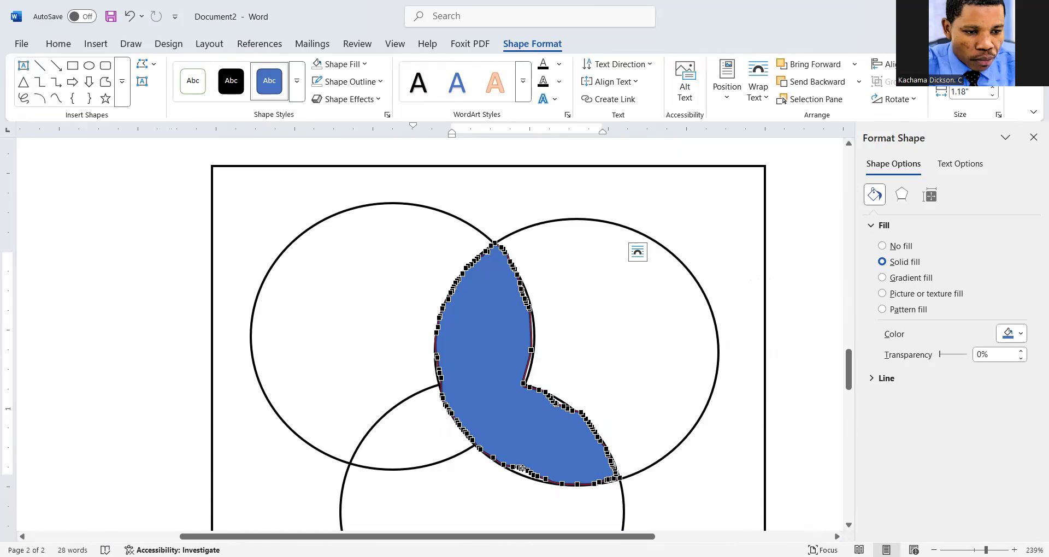
Delete stray points from the blue region's inner corner and from its lower edge along the upper-right circle's arc
{"action": "right_click", "coordinate": [524, 383]}
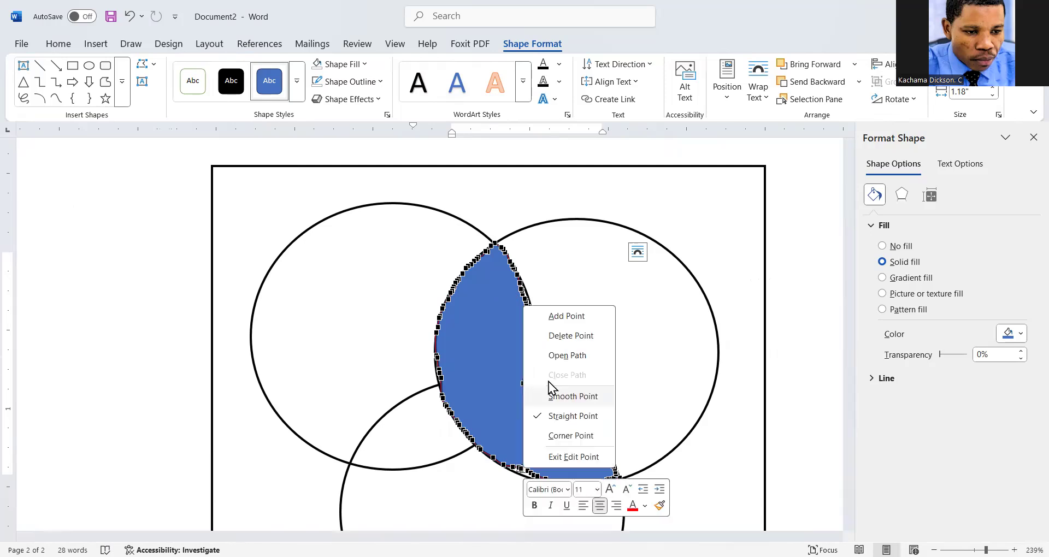
{"action": "left_click", "coordinate": [566, 338]}
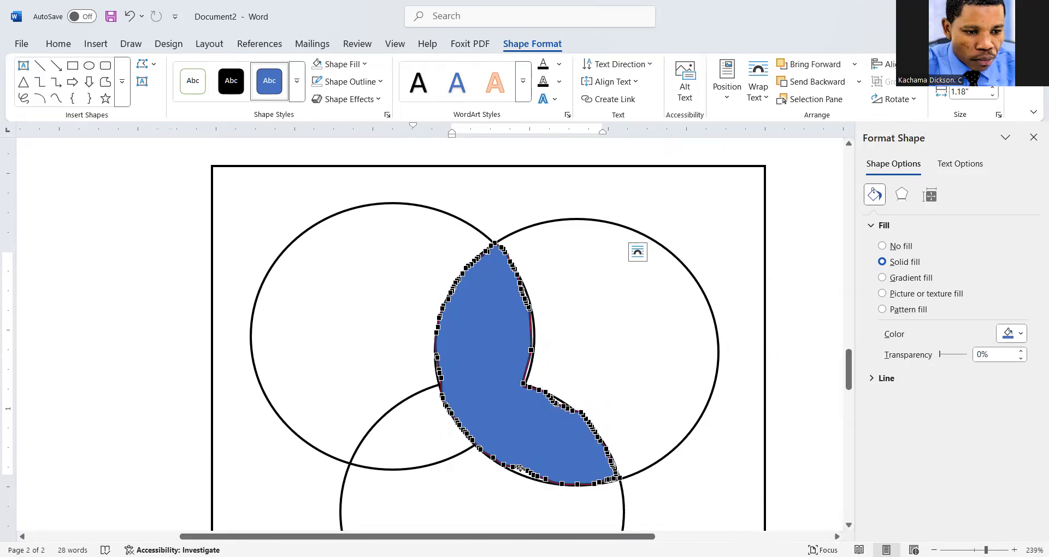
{"action": "right_click", "coordinate": [521, 468]}
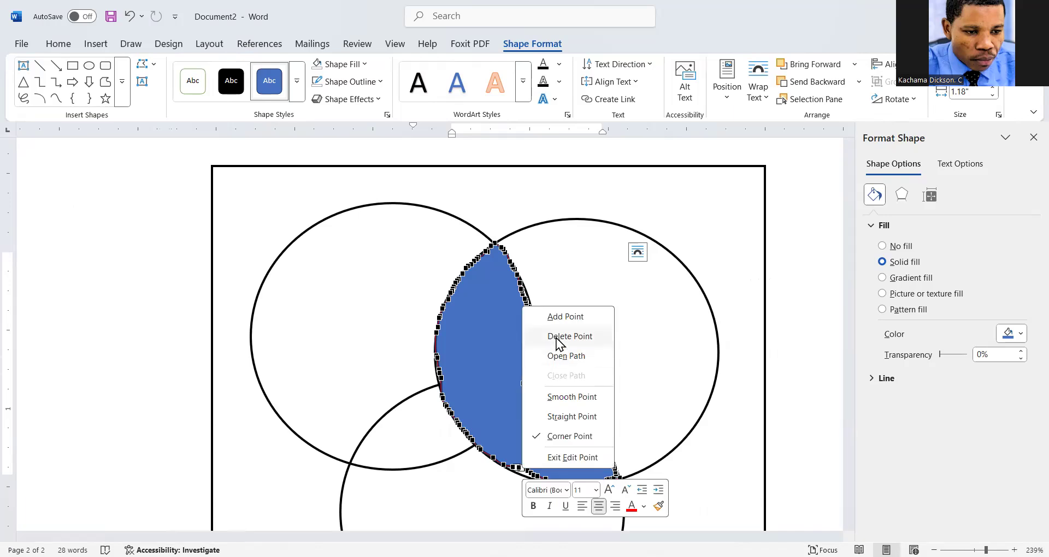
{"action": "left_click", "coordinate": [557, 340]}
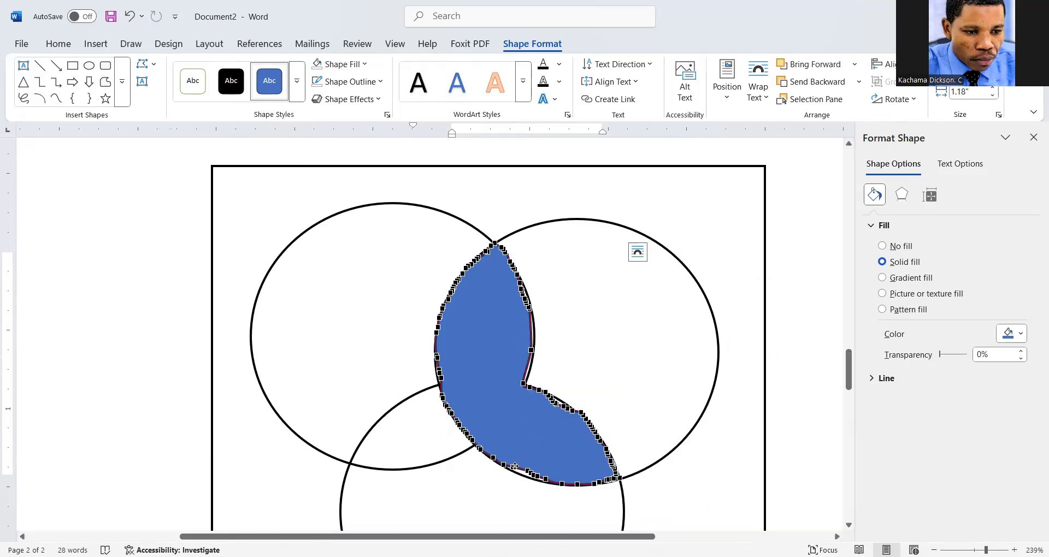
{"action": "right_click", "coordinate": [514, 467]}
{"action": "left_click", "coordinate": [556, 333]}
Restyle the freeform region with the preset that has a black outline and white fill
{"action": "left_click", "coordinate": [381, 82]}
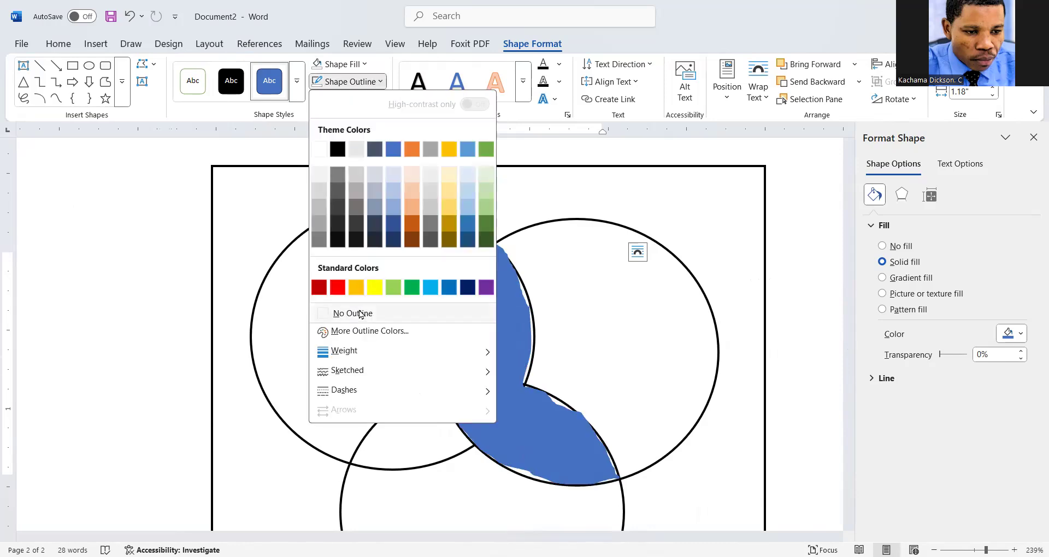
{"action": "left_click", "coordinate": [373, 316]}
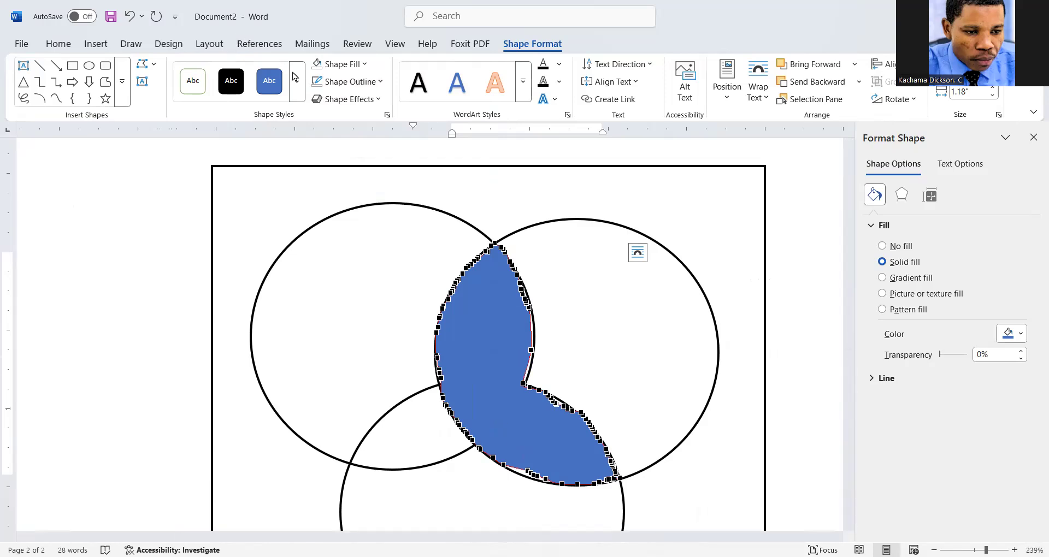
{"action": "left_click", "coordinate": [206, 112]}
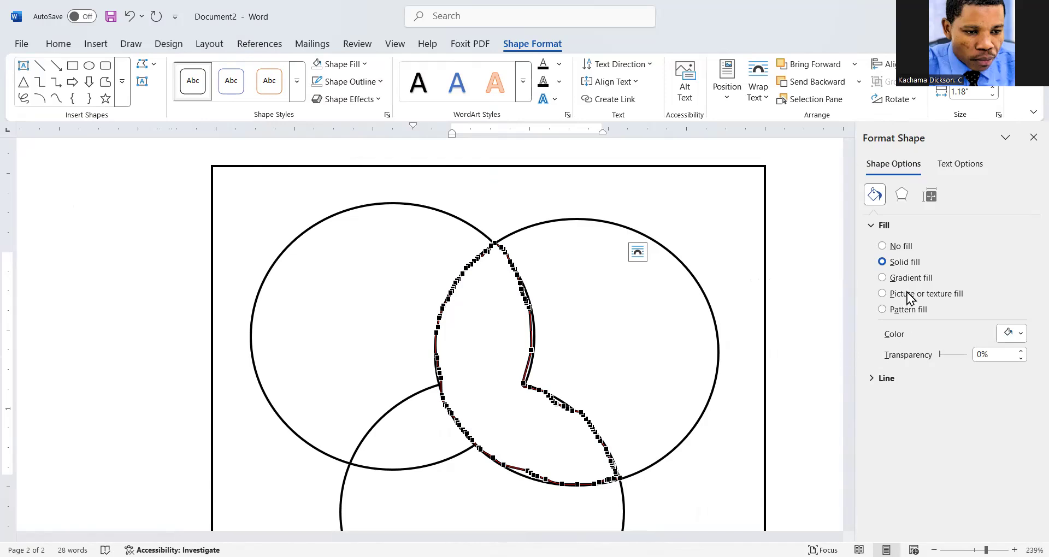
Fill the freeform region with the wide downward diagonal pattern, using black as the foreground colour
{"action": "left_click", "coordinate": [883, 310]}
{"action": "left_click", "coordinate": [1016, 494]}
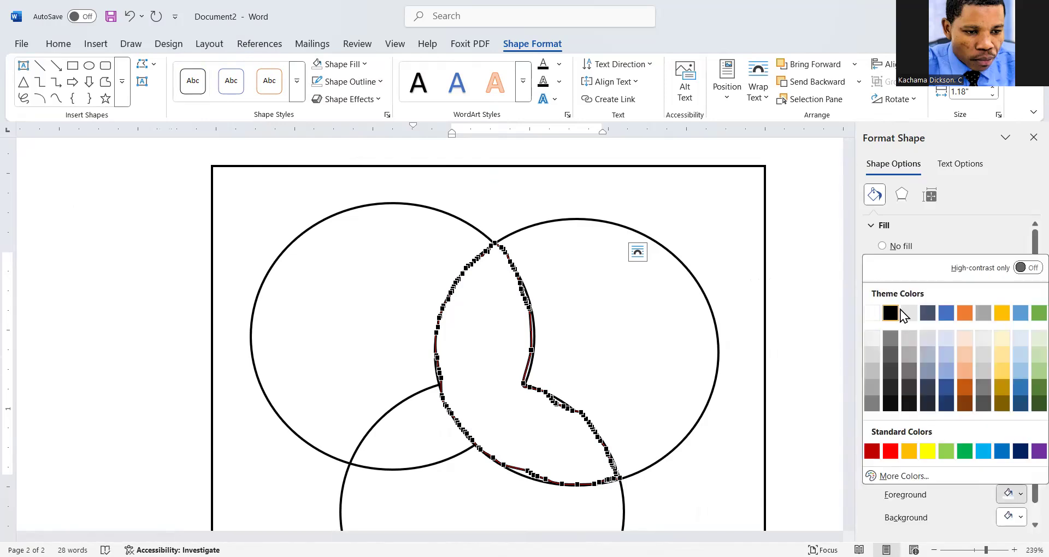
{"action": "left_click", "coordinate": [891, 312]}
{"action": "left_click", "coordinate": [921, 400]}
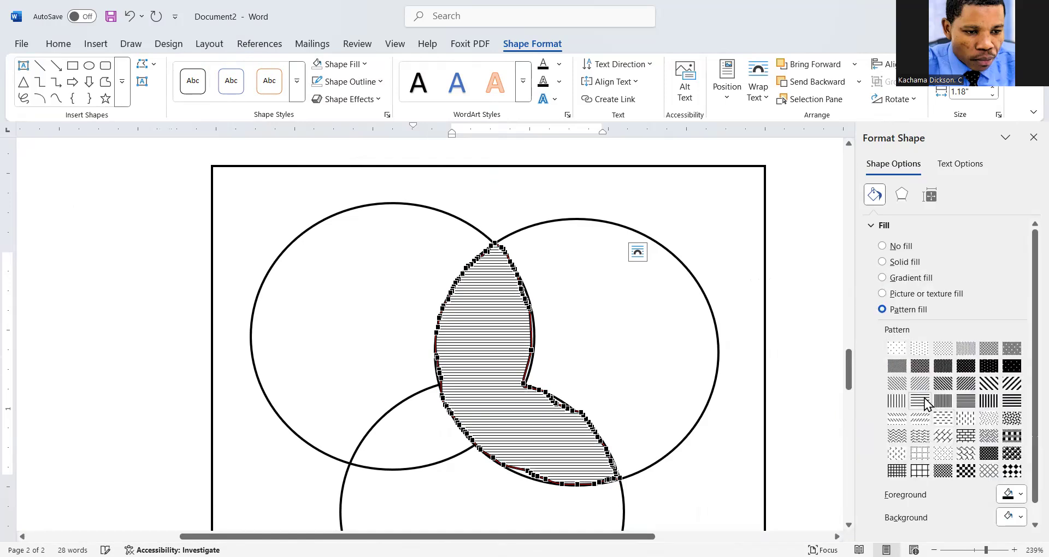
{"action": "left_click", "coordinate": [982, 386]}
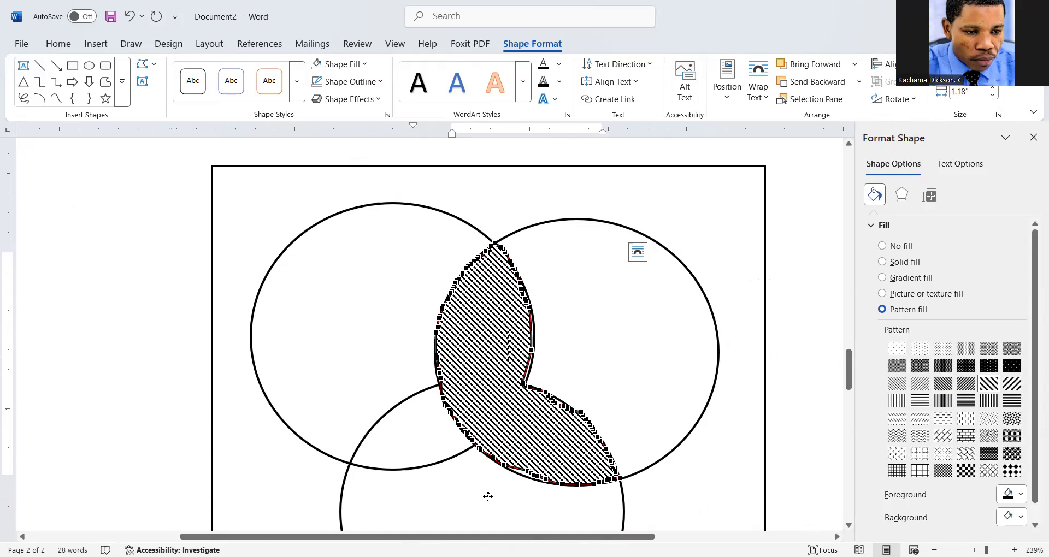
Leave point editing and send the diagonally hatched region backward in the stacking order of the three-circle diagram
{"action": "left_click", "coordinate": [521, 448]}
{"action": "left_click", "coordinate": [521, 447]}
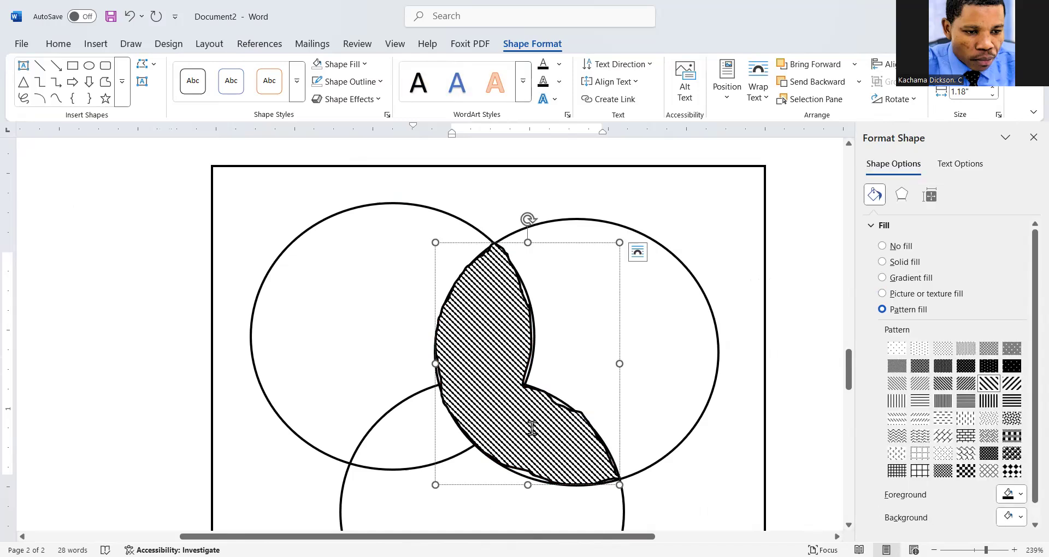
{"action": "right_click", "coordinate": [531, 428]}
{"action": "left_click", "coordinate": [489, 238]}
{"action": "left_click", "coordinate": [491, 241]}
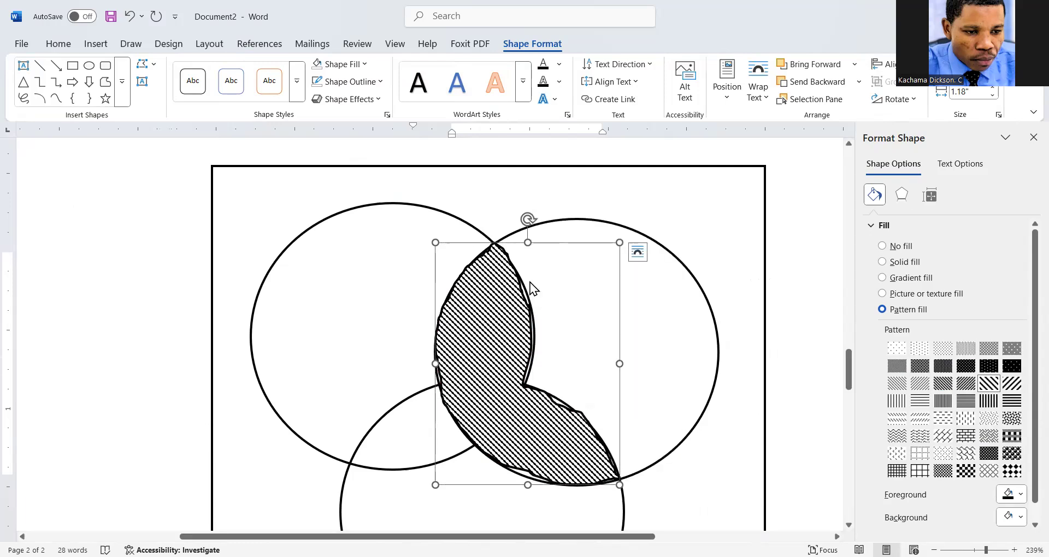
{"action": "right_click", "coordinate": [493, 295]}
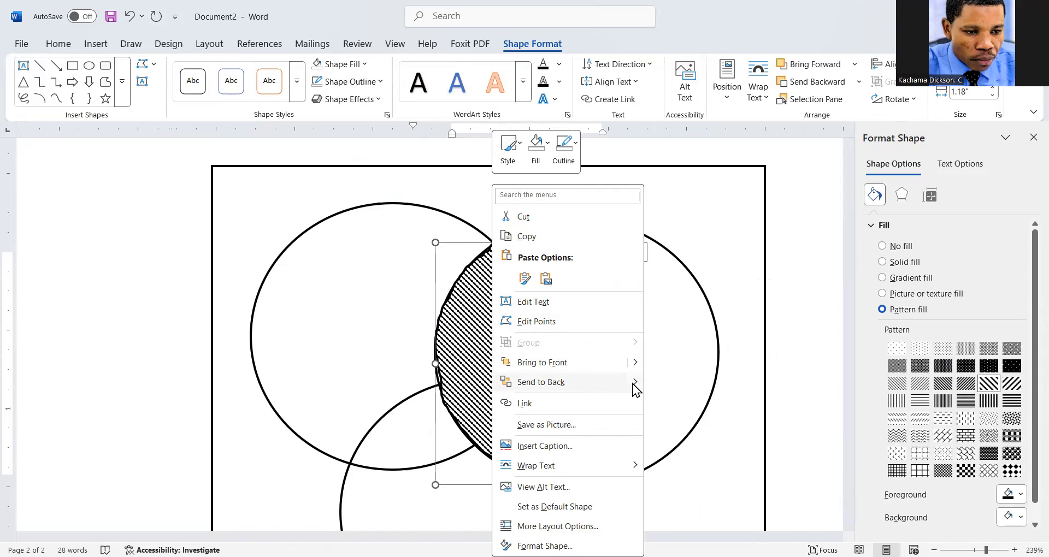
{"action": "mouse_move", "coordinate": [636, 384]}
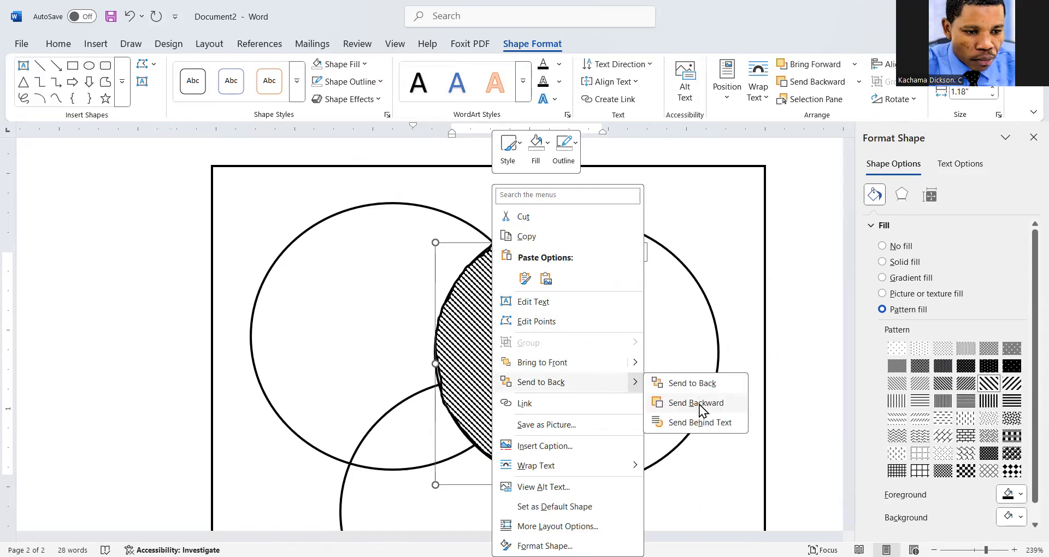
{"action": "left_click", "coordinate": [698, 404]}
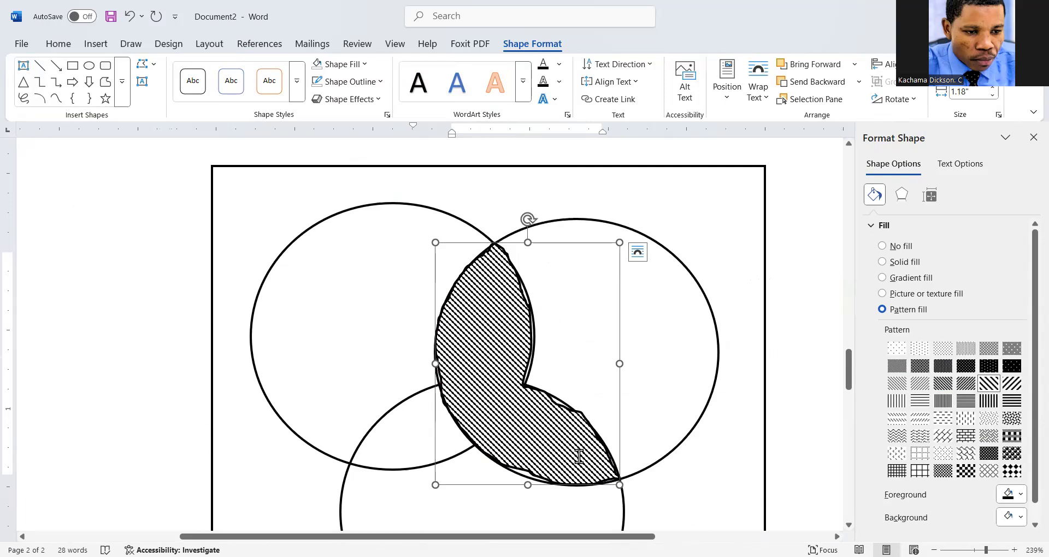
{"action": "right_click", "coordinate": [496, 244]}
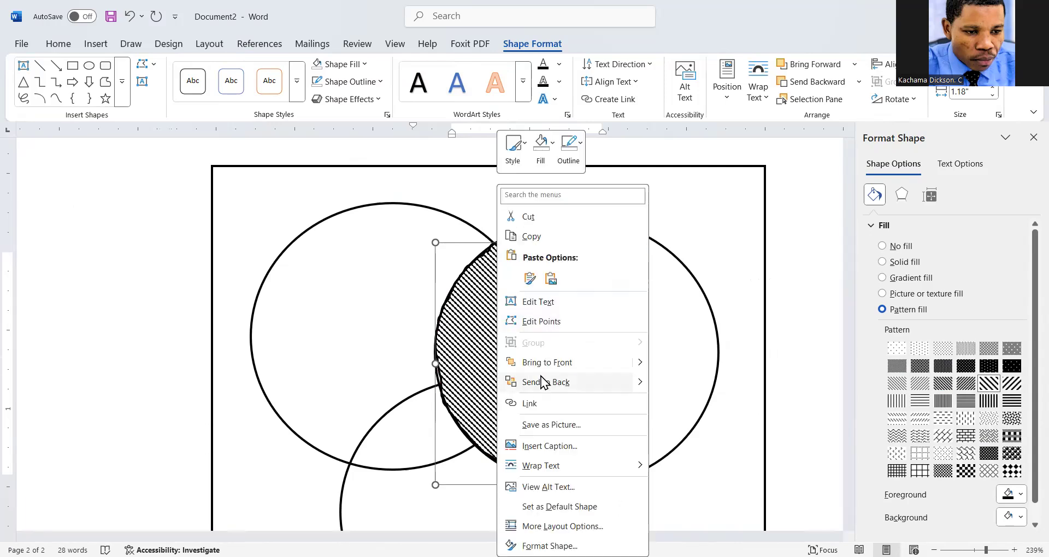